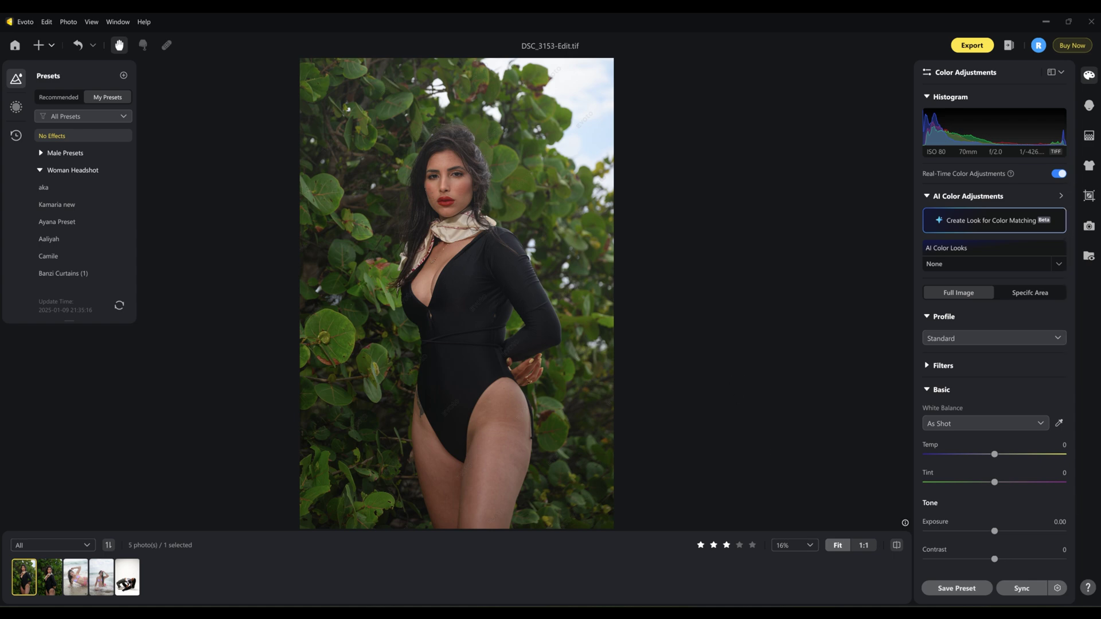
# Open the AI Color Adjustments and create a color match look from the previewed DSC_3153-Edit photo.
pyautogui.click(1062, 72)
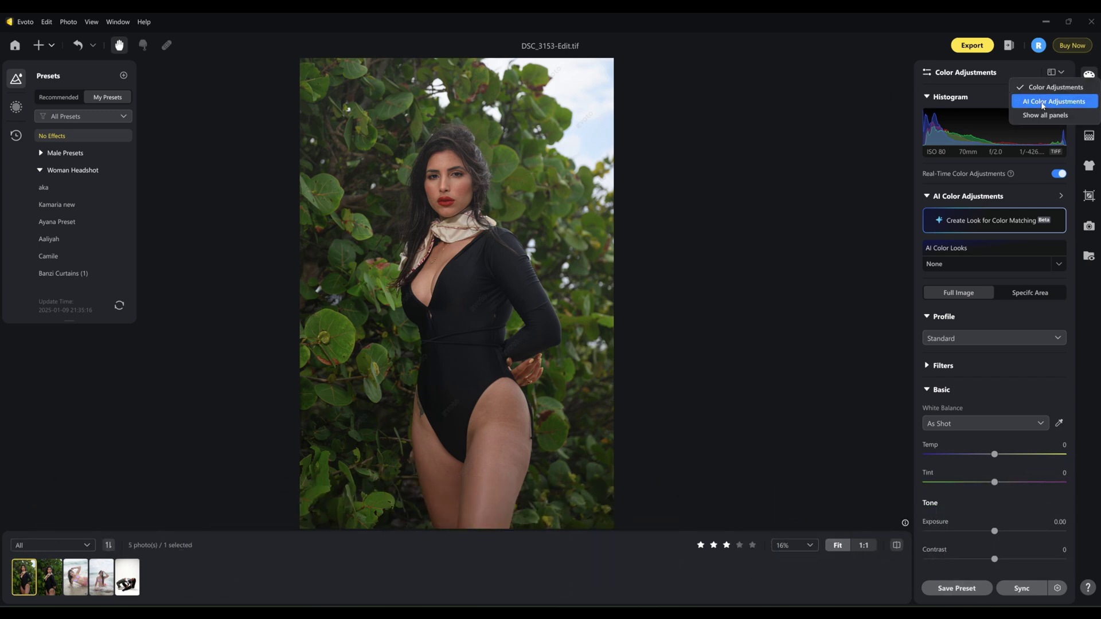
pyautogui.click(1043, 102)
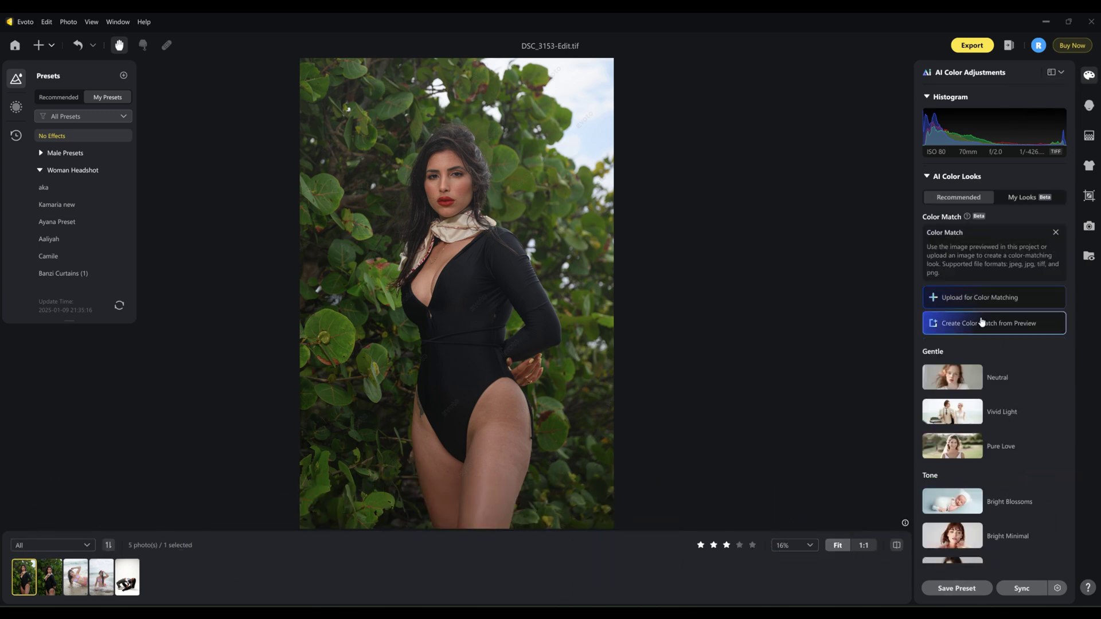
pyautogui.click(976, 325)
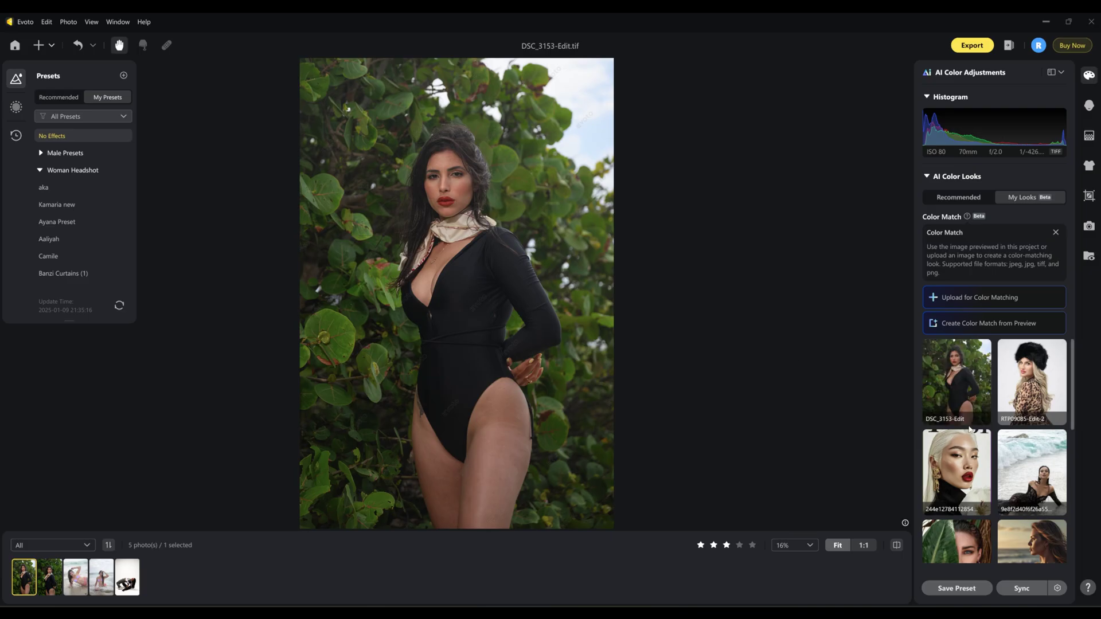
pyautogui.scroll(-1, 978, 423)
pyautogui.scroll(1, 993, 415)
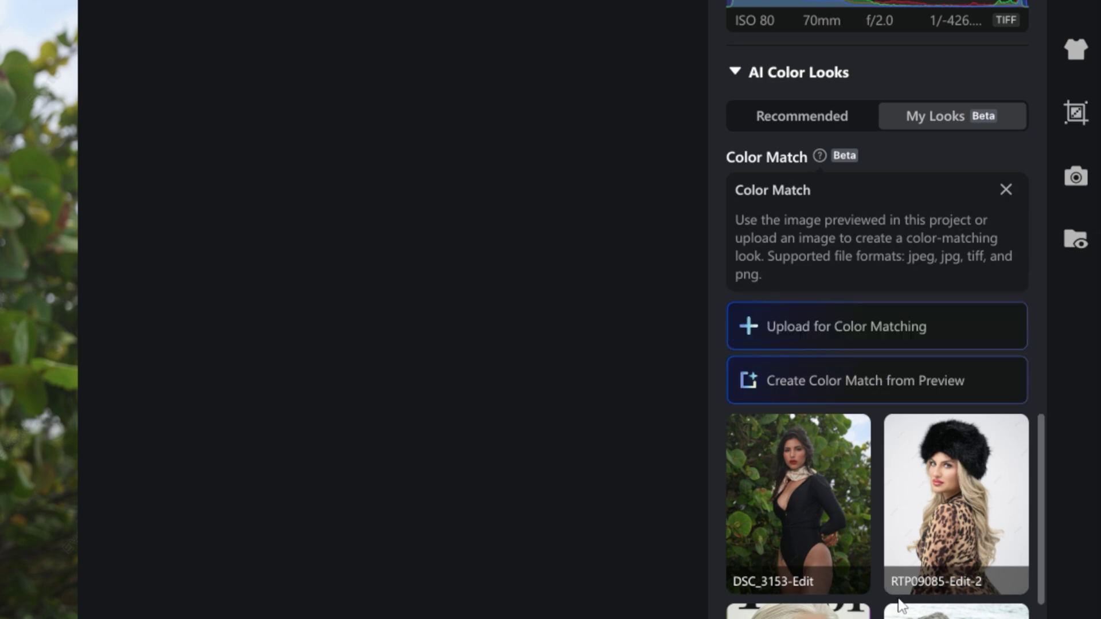
# Apply the saved color match look with the green leaf covering half a woman's face, and set its full-image Amount to 84.
pyautogui.scroll(-5, 897, 602)
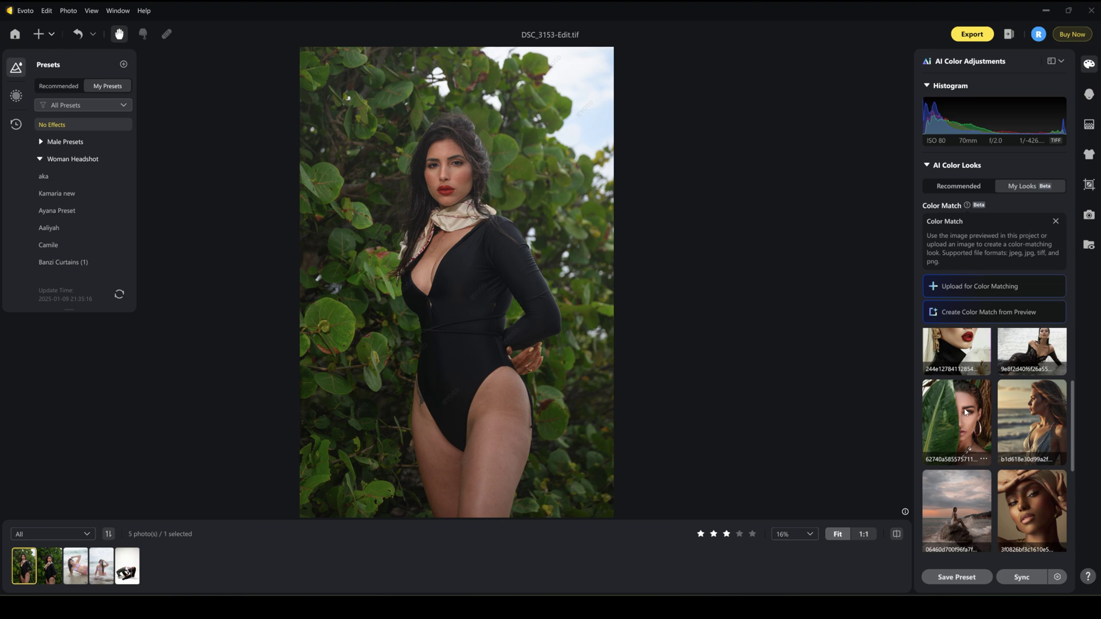
pyautogui.doubleClick(966, 412)
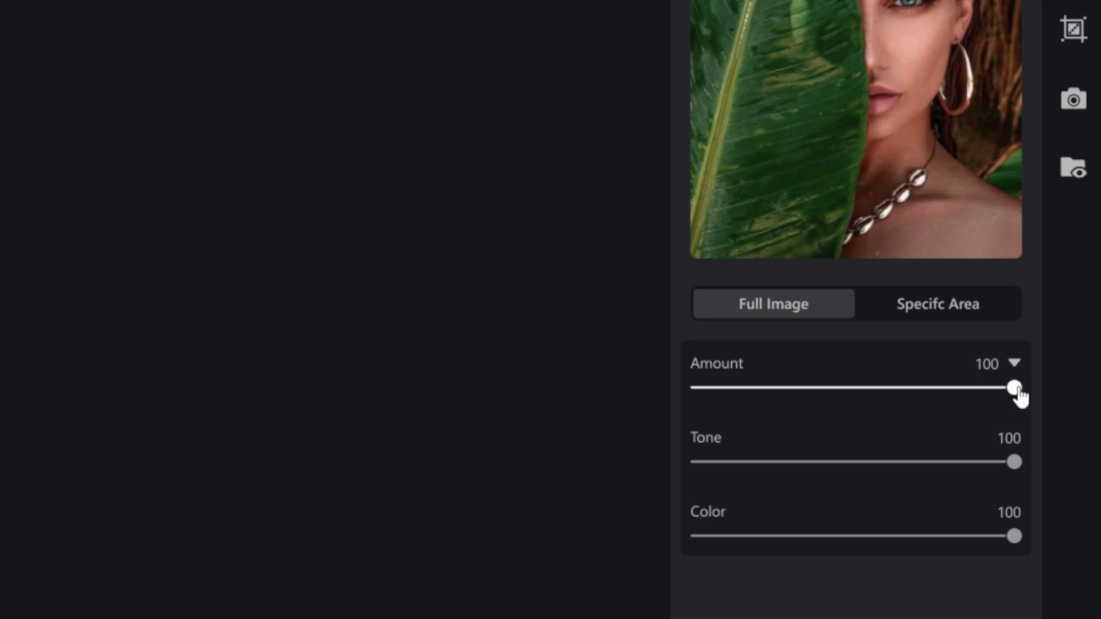
pyautogui.moveTo(1016, 389); pyautogui.dragTo(693, 411)
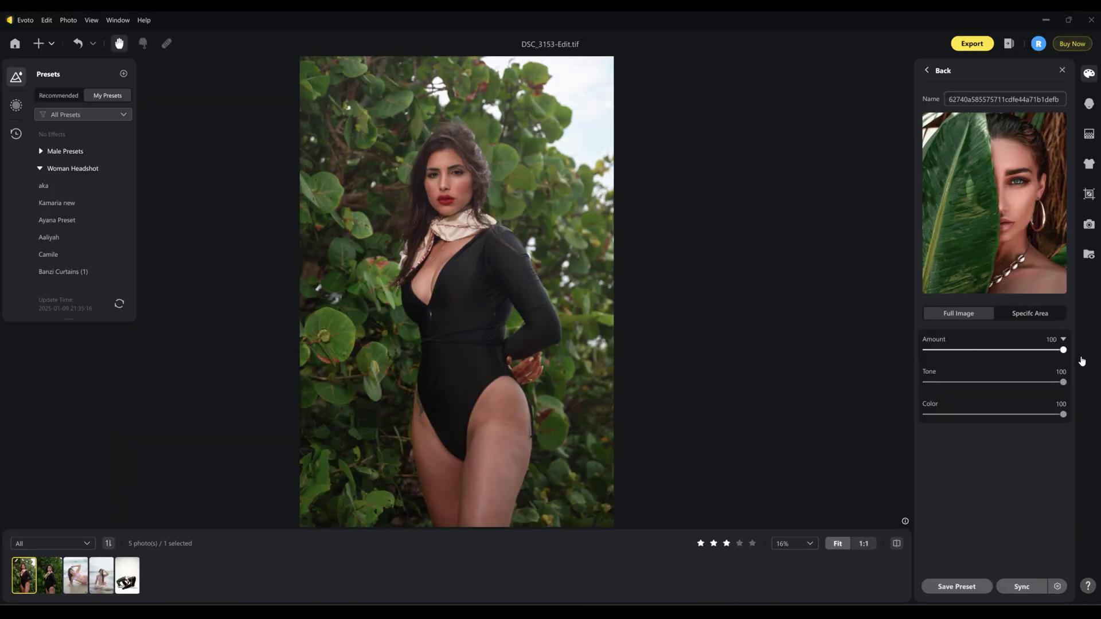
pyautogui.moveTo(931, 350); pyautogui.dragTo(1043, 356)
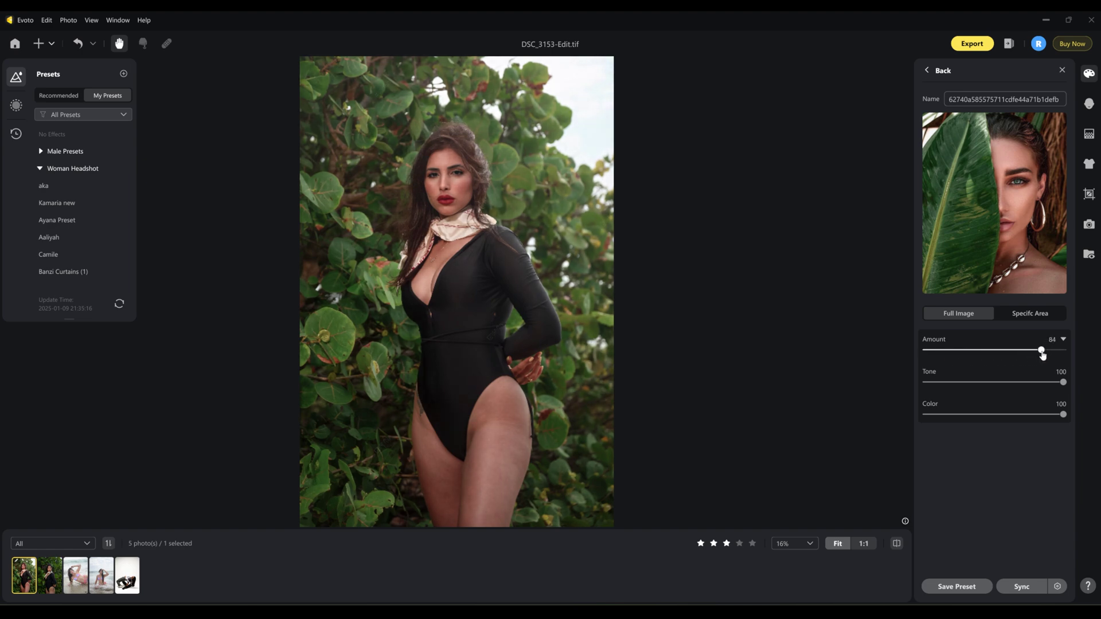
# For the look's specific areas, link all Person regions, from facial skin to clothes and others, so they adjust together.
pyautogui.click(1027, 314)
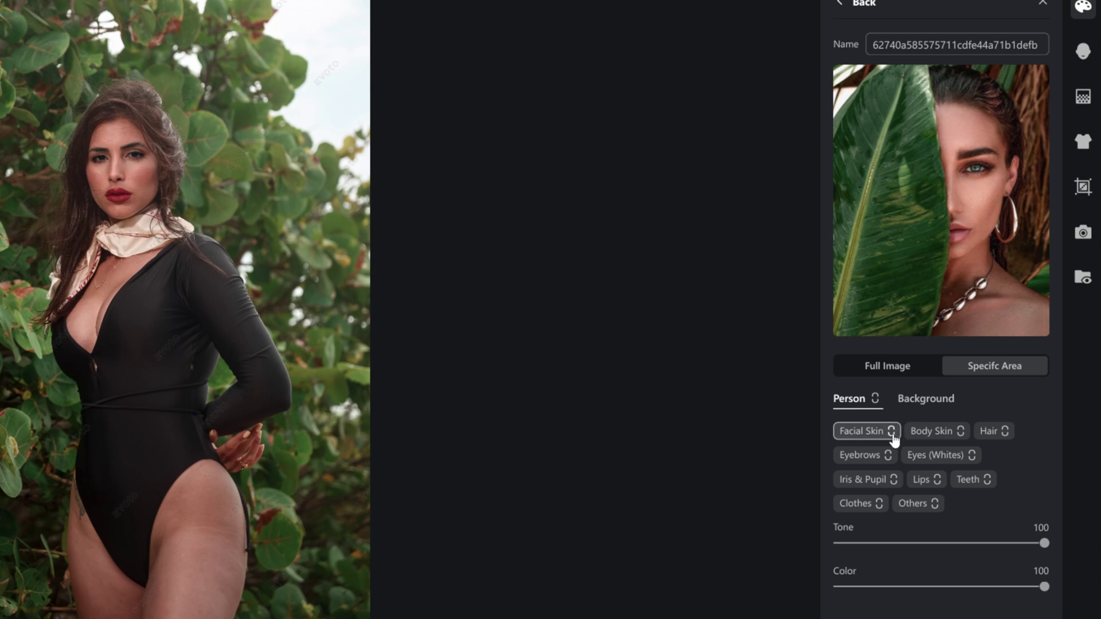
pyautogui.click(971, 454)
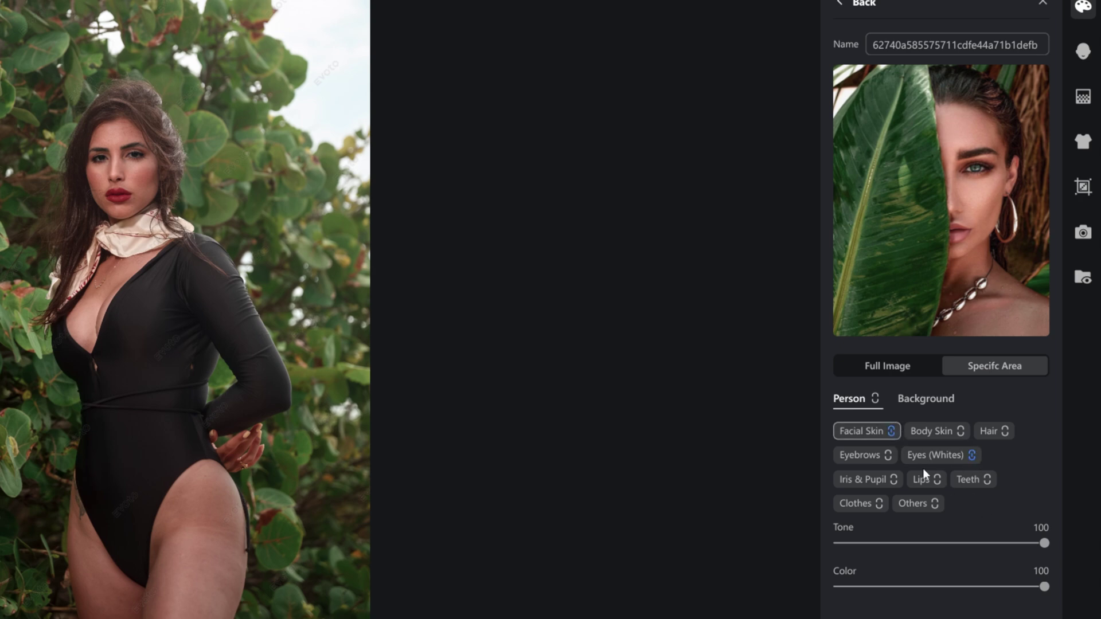
pyautogui.click(888, 459)
pyautogui.click(958, 432)
pyautogui.click(876, 400)
# Set the linked Person regions' Tone to 16 and Color to 45, and check the effect on the photo.
pyautogui.moveTo(1041, 550); pyautogui.dragTo(872, 536)
pyautogui.moveTo(1047, 594); pyautogui.dragTo(930, 586)
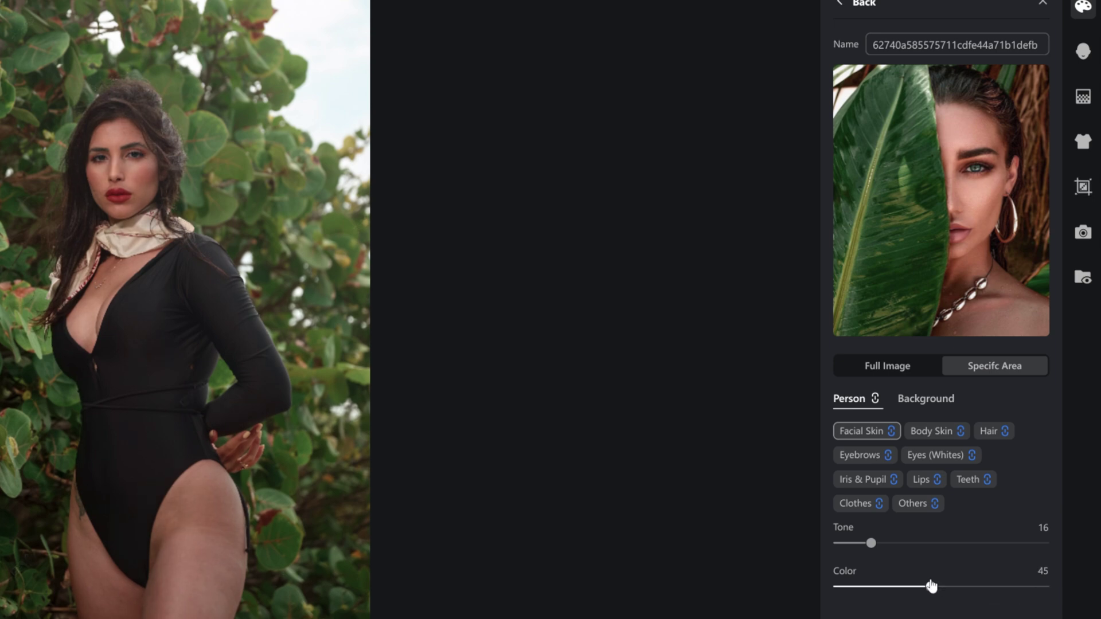
pyautogui.scroll(2, 173, 122)
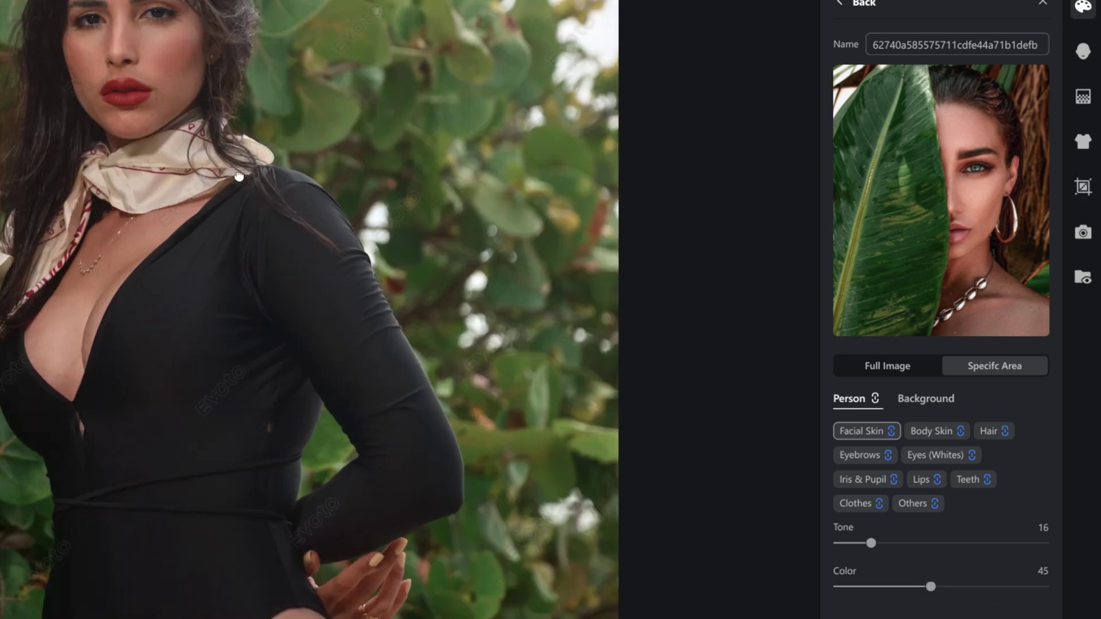
pyautogui.moveTo(173, 123); pyautogui.dragTo(496, 393)
pyautogui.scroll(2, 497, 392)
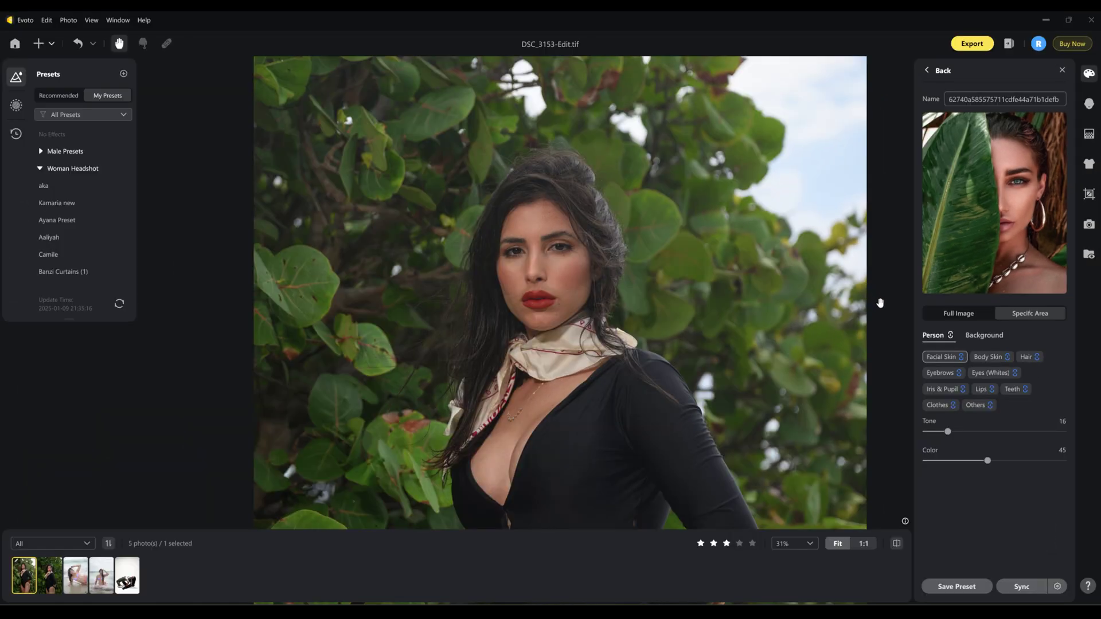
pyautogui.scroll(-3, 730, 297)
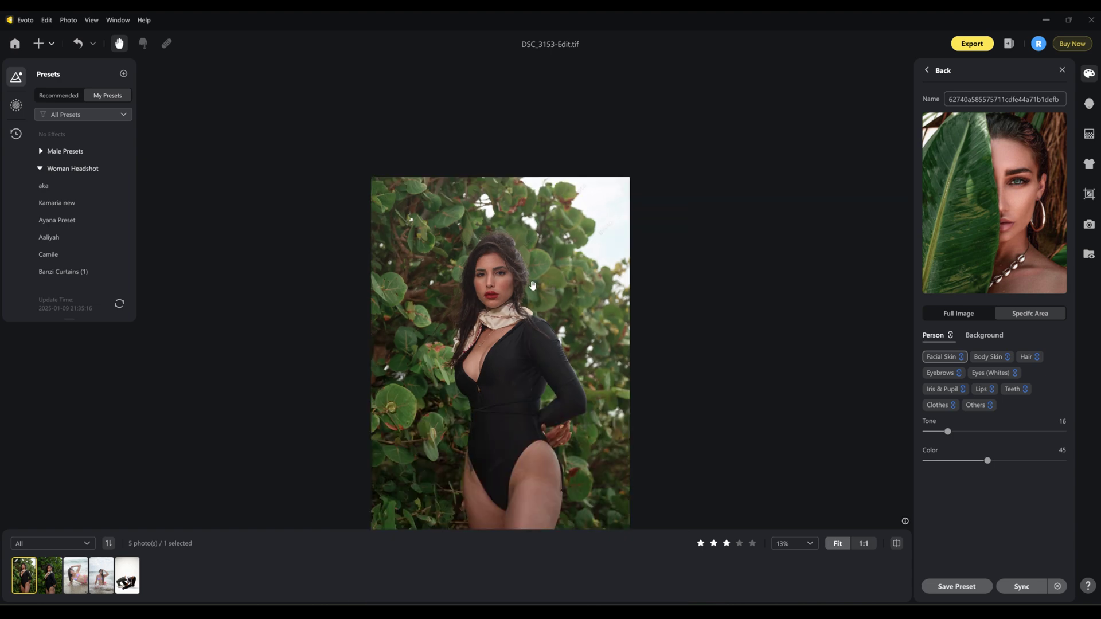
pyautogui.moveTo(544, 322); pyautogui.dragTo(544, 272)
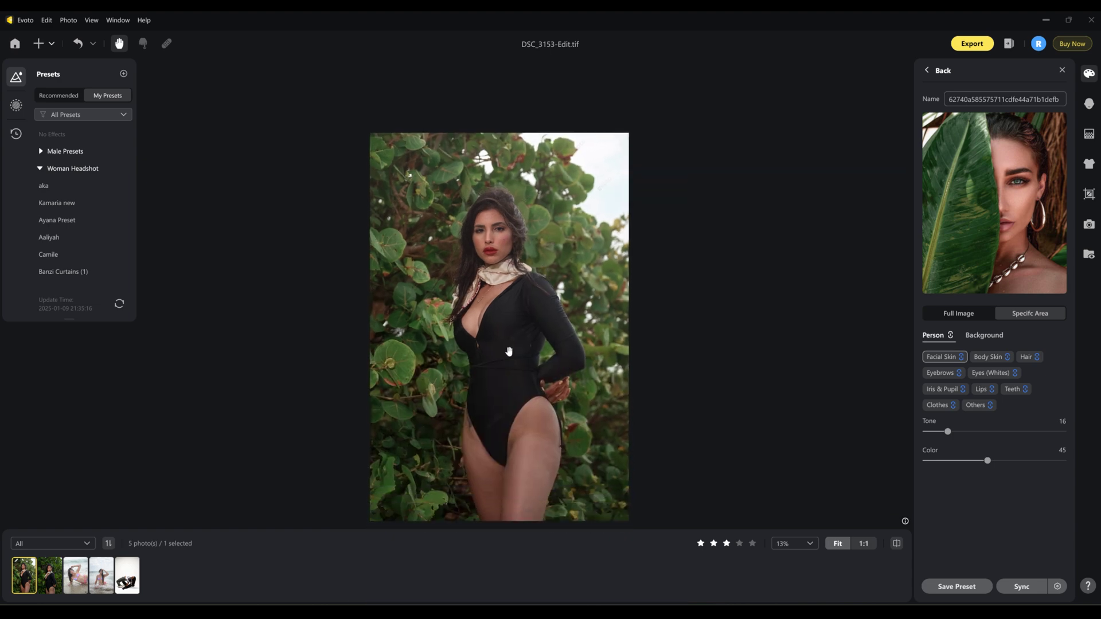
# Leave the look's settings, return to the standard Color Adjustments and set Shadows to -21, keeping Exposure at 0.00.
pyautogui.click(925, 77)
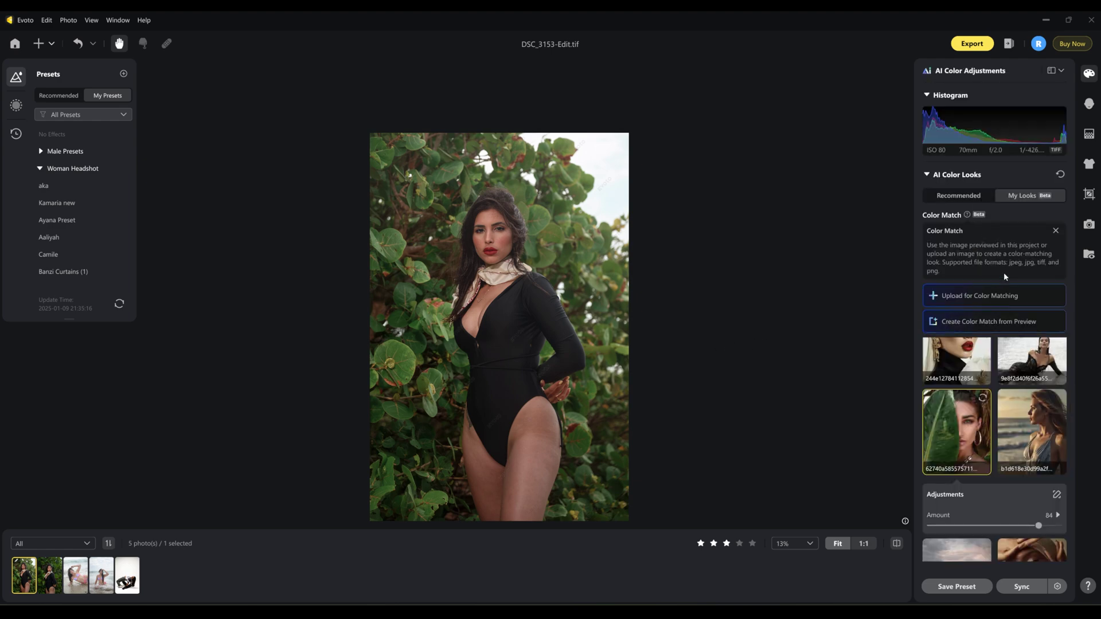
pyautogui.click(1061, 70)
pyautogui.click(1047, 84)
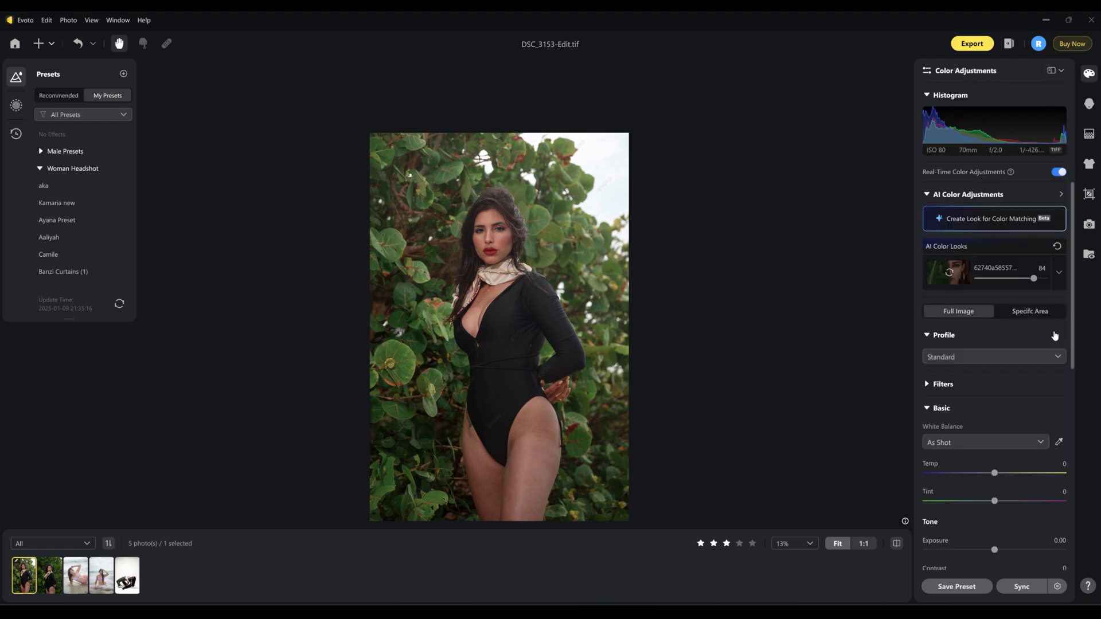
pyautogui.scroll(-2, 999, 431)
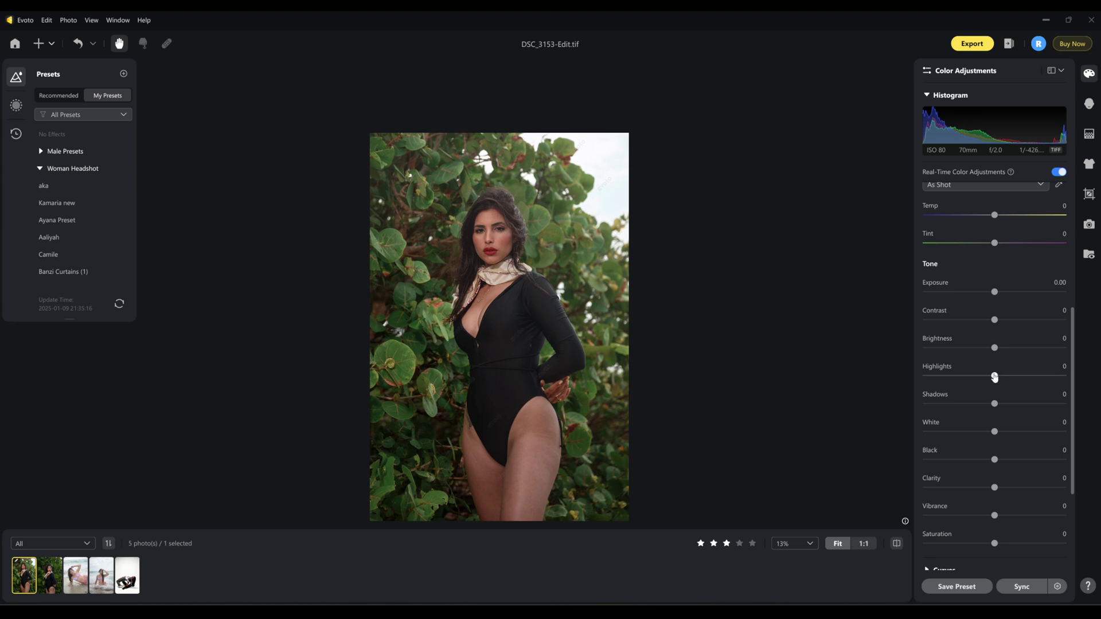
pyautogui.moveTo(996, 378); pyautogui.dragTo(980, 404)
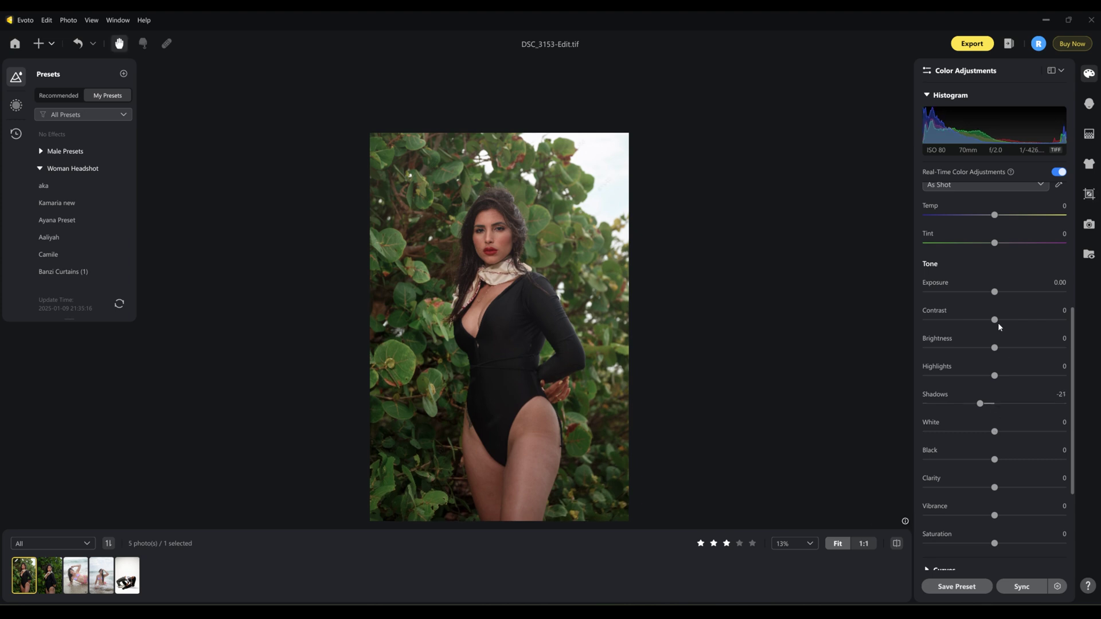
pyautogui.moveTo(997, 296); pyautogui.dragTo(997, 297)
pyautogui.doubleClick(998, 292)
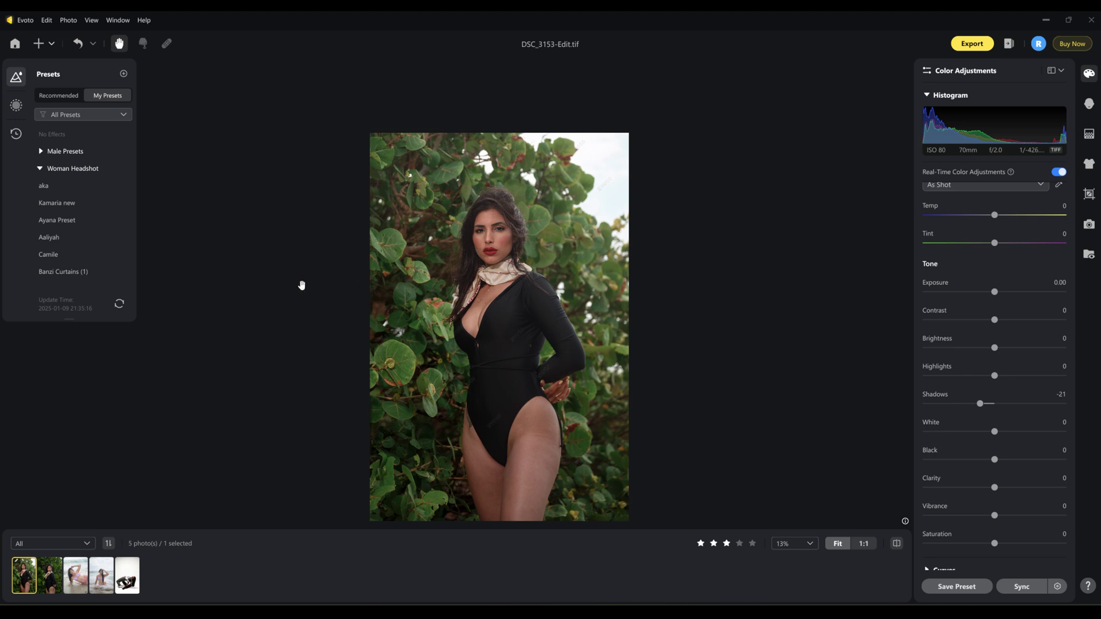
# Apply the Kamaria new portrait preset from the Woman Headshot presets and inspect the retouching on the face.
pyautogui.click(1088, 104)
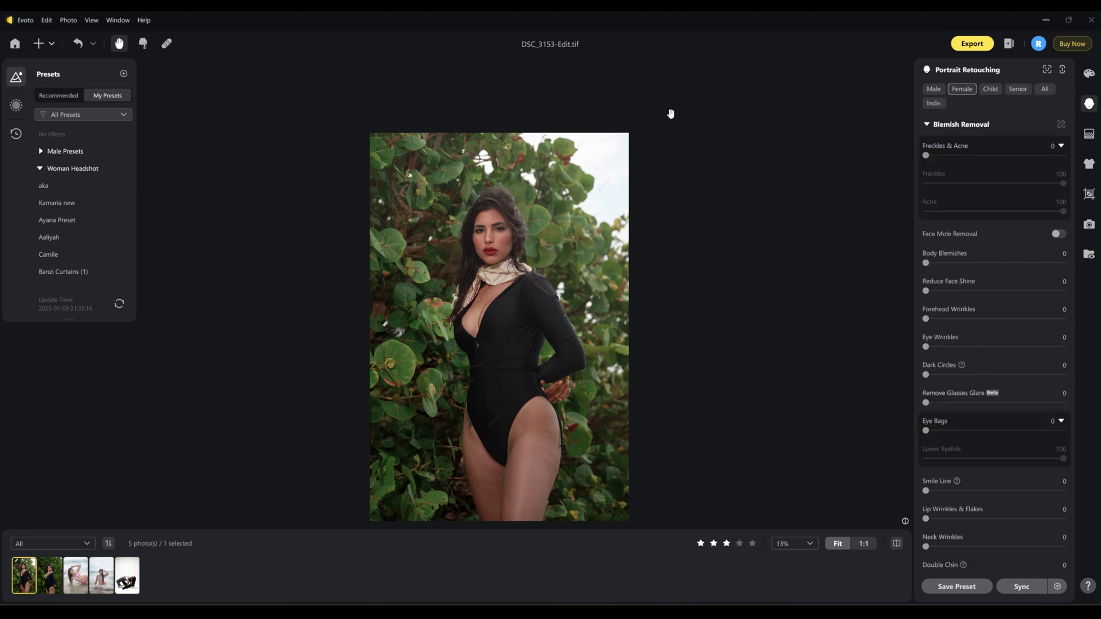
pyautogui.scroll(3, 473, 203)
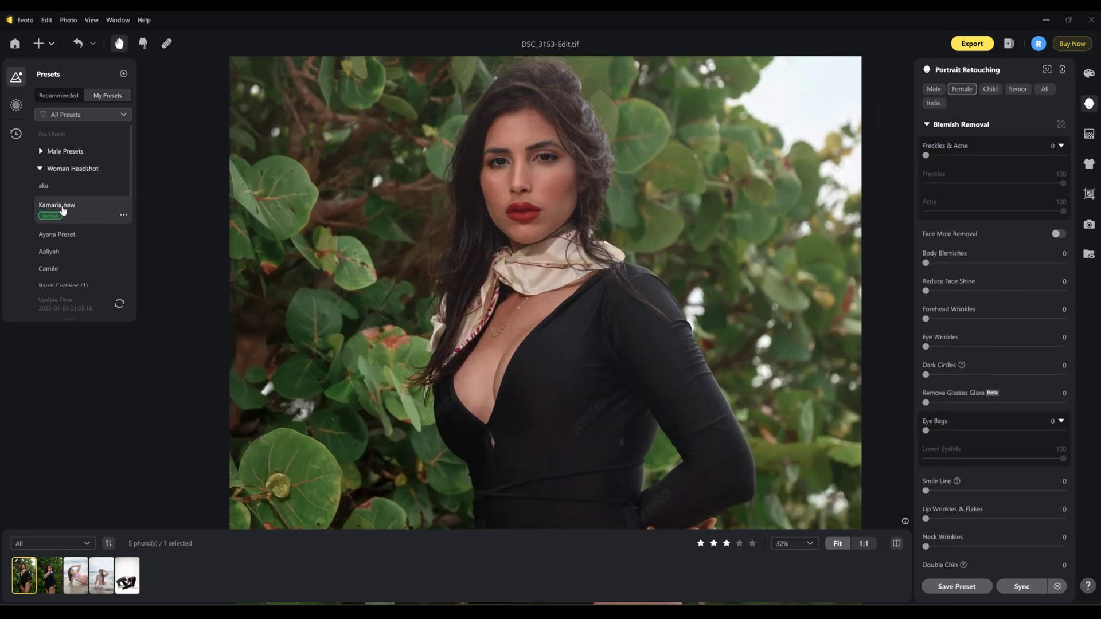
pyautogui.click(63, 207)
pyautogui.scroll(-1, 463, 291)
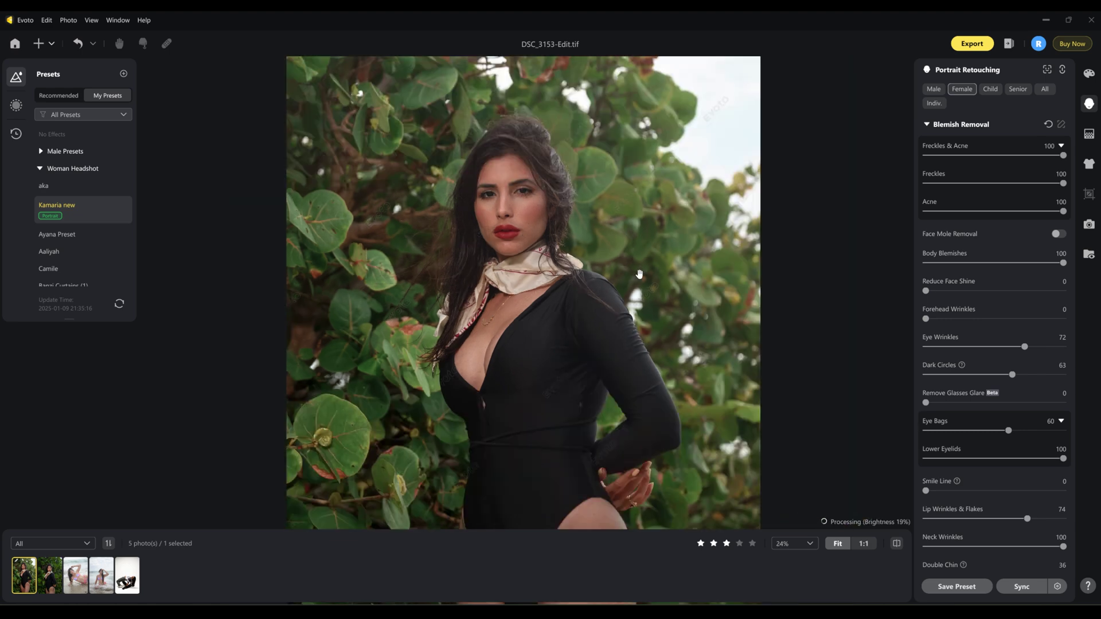
pyautogui.scroll(-1, 559, 253)
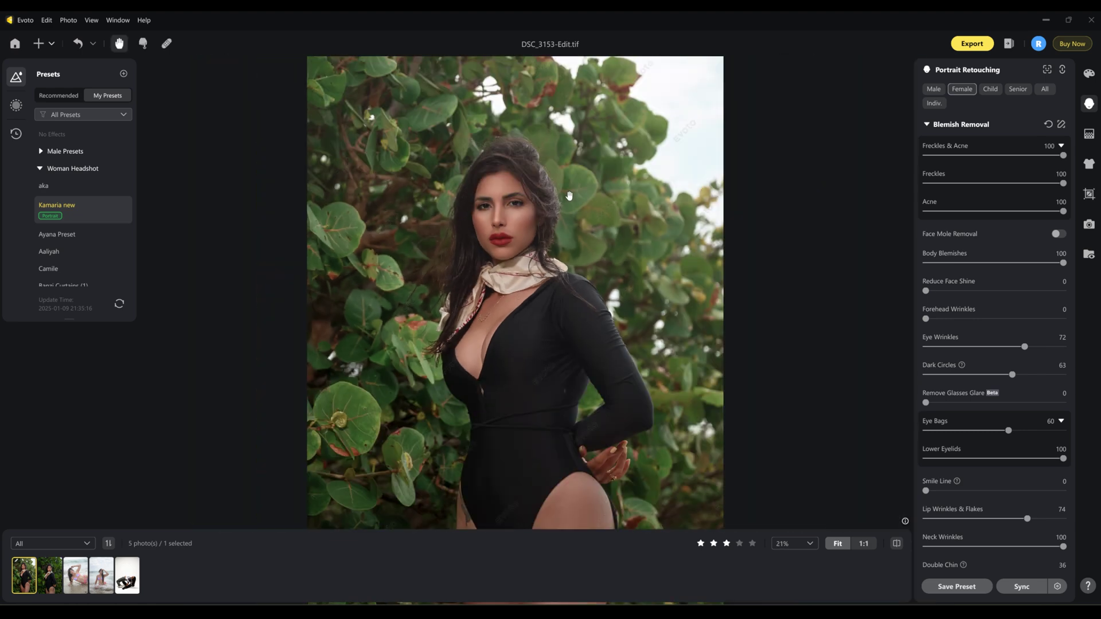
pyautogui.moveTo(551, 309); pyautogui.dragTo(559, 268)
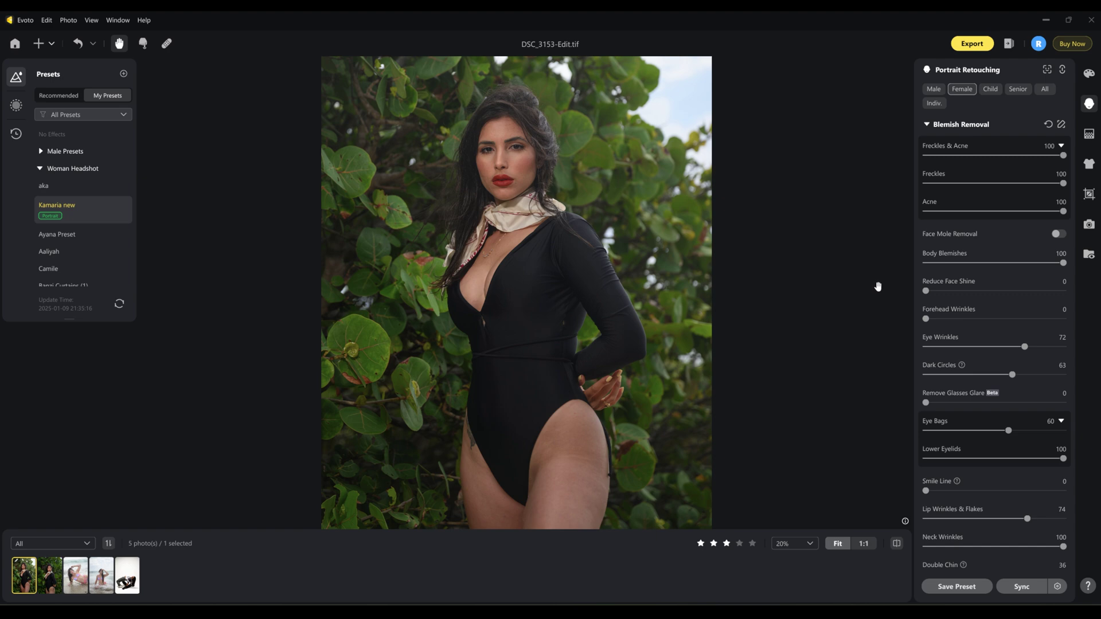
pyautogui.scroll(5, 551, 425)
pyautogui.scroll(3, 568, 300)
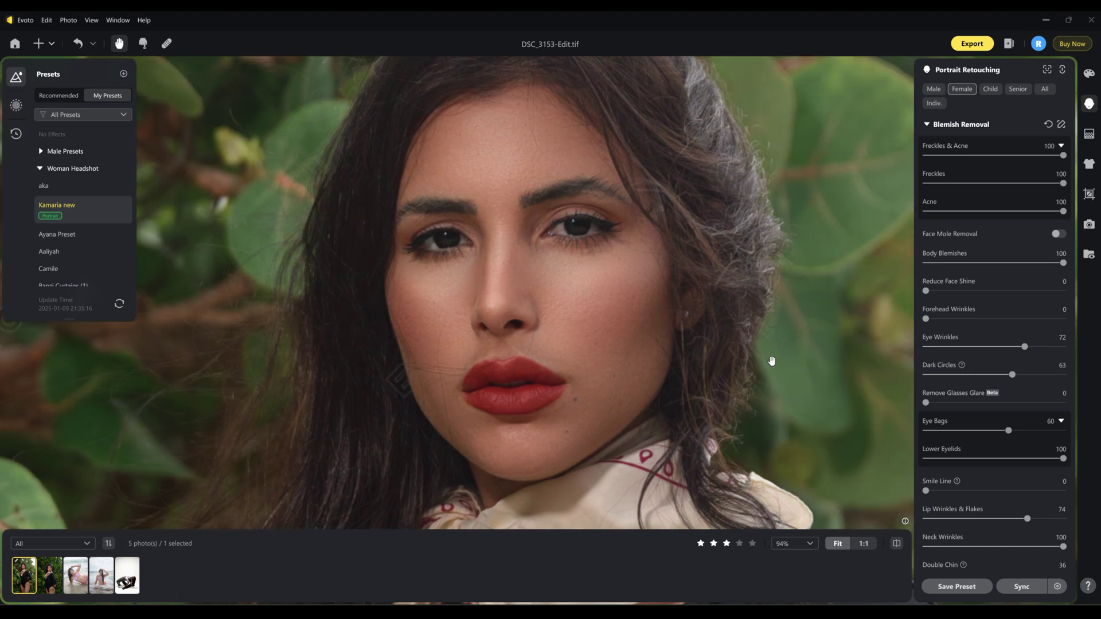
pyautogui.scroll(-5, 772, 361)
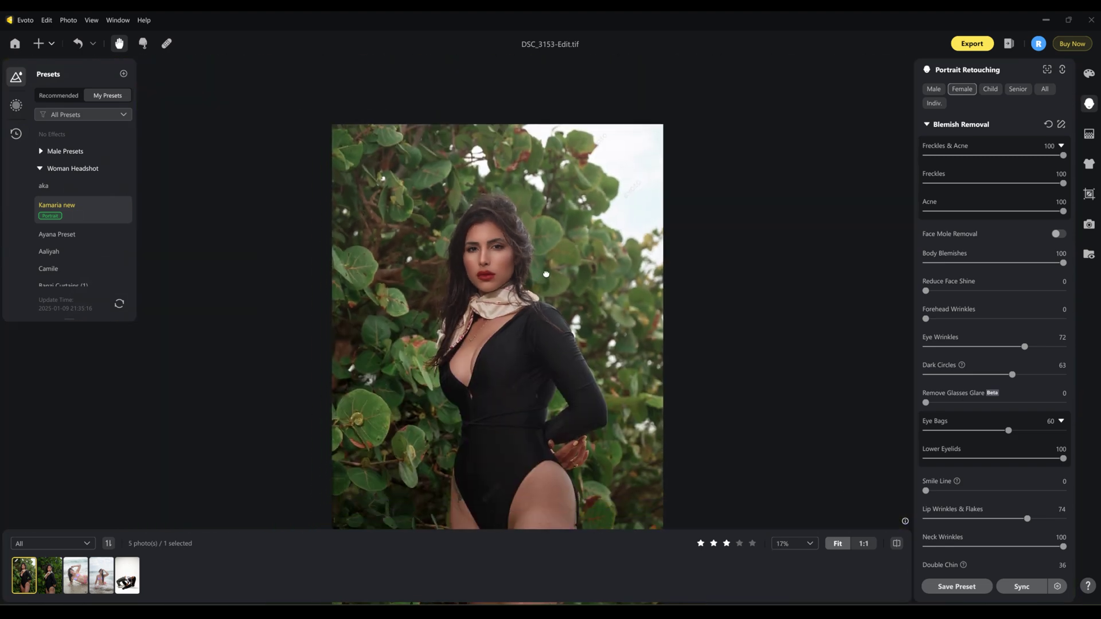
# Sync all edits except Crop & Rotate from DSC_3153-Edit to DSC_3160-Edit and inspect the second photo's face up close.
pyautogui.click(50, 575)
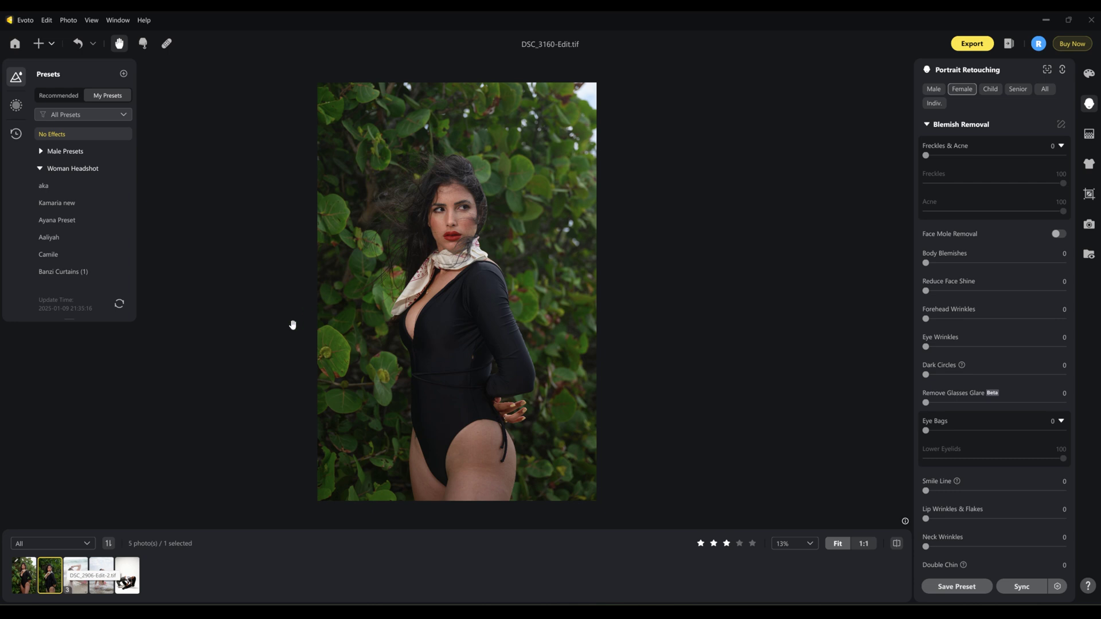
pyautogui.click(26, 570)
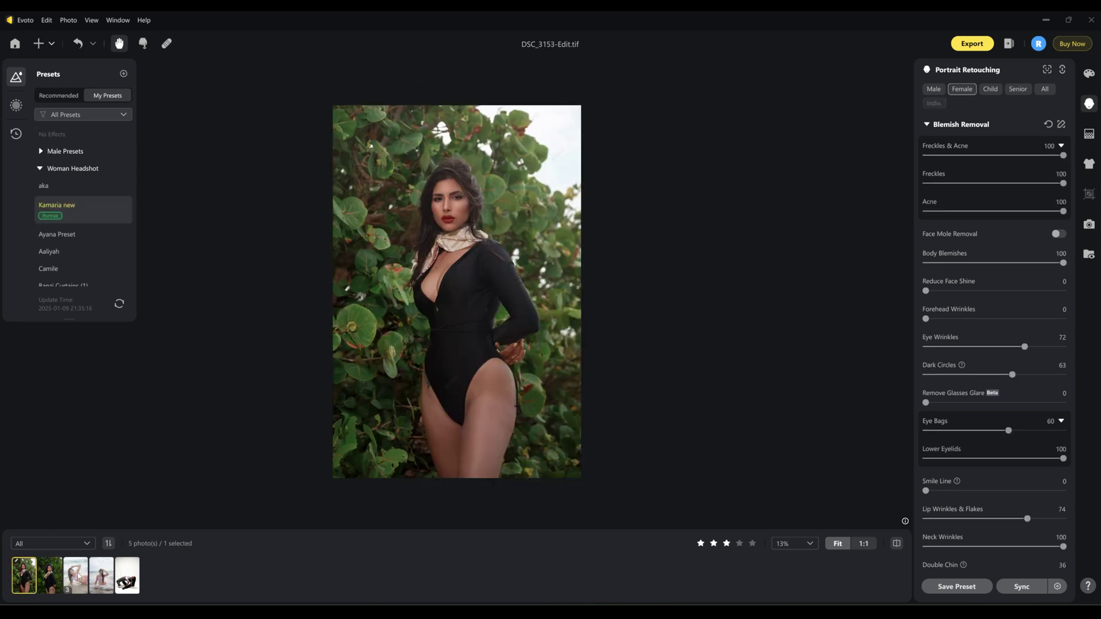
pyautogui.keyDown('ctrl'); pyautogui.click(48, 576); pyautogui.keyUp('ctrl')
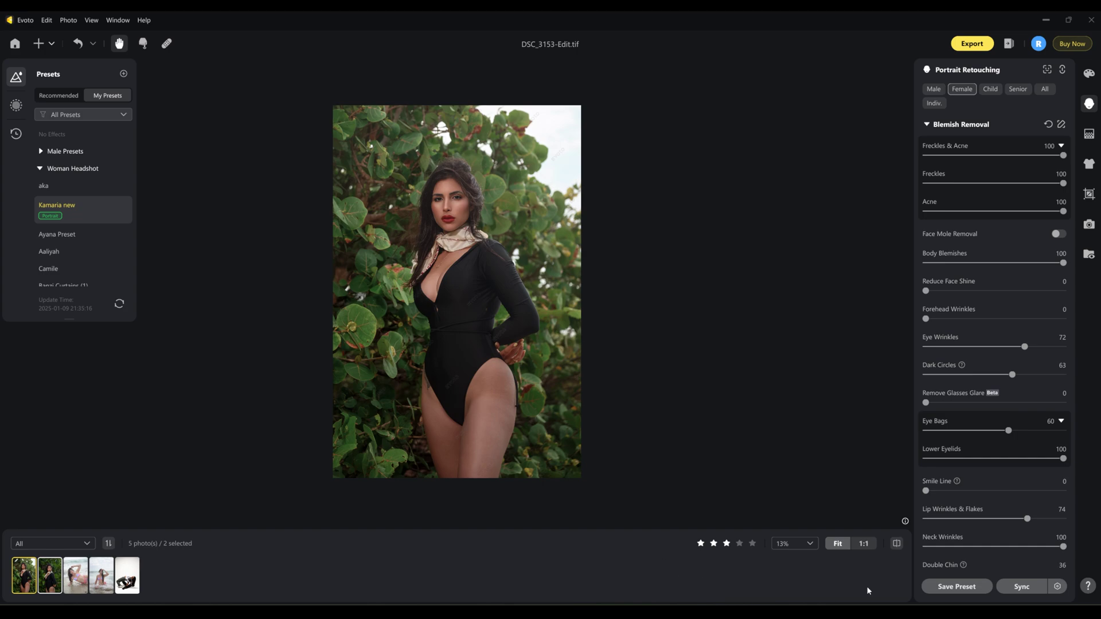
pyautogui.click(1018, 587)
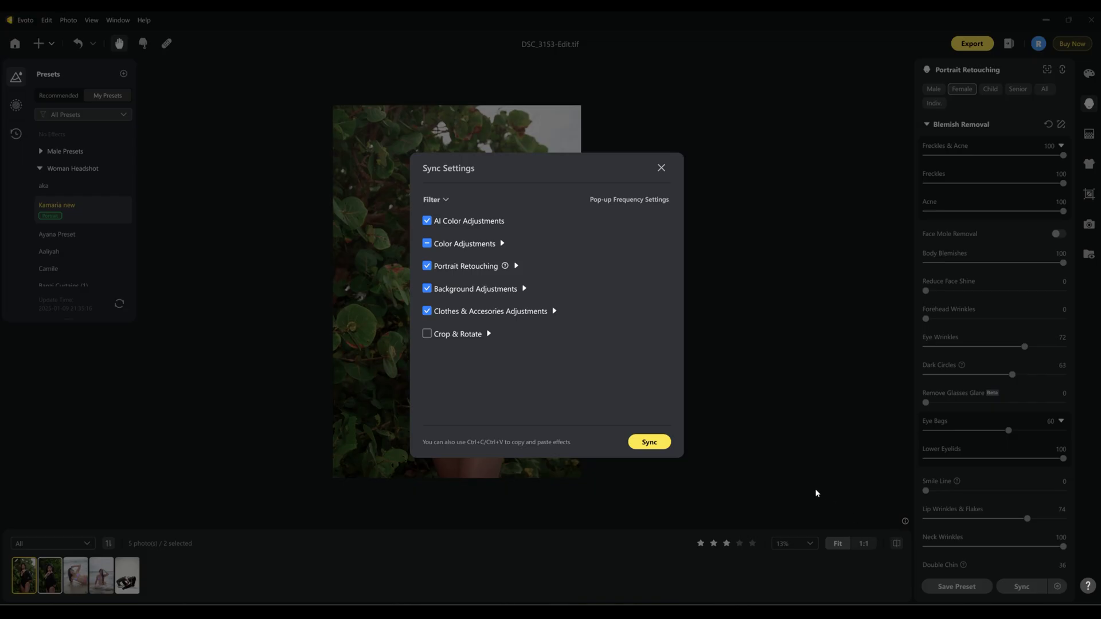
pyautogui.click(650, 442)
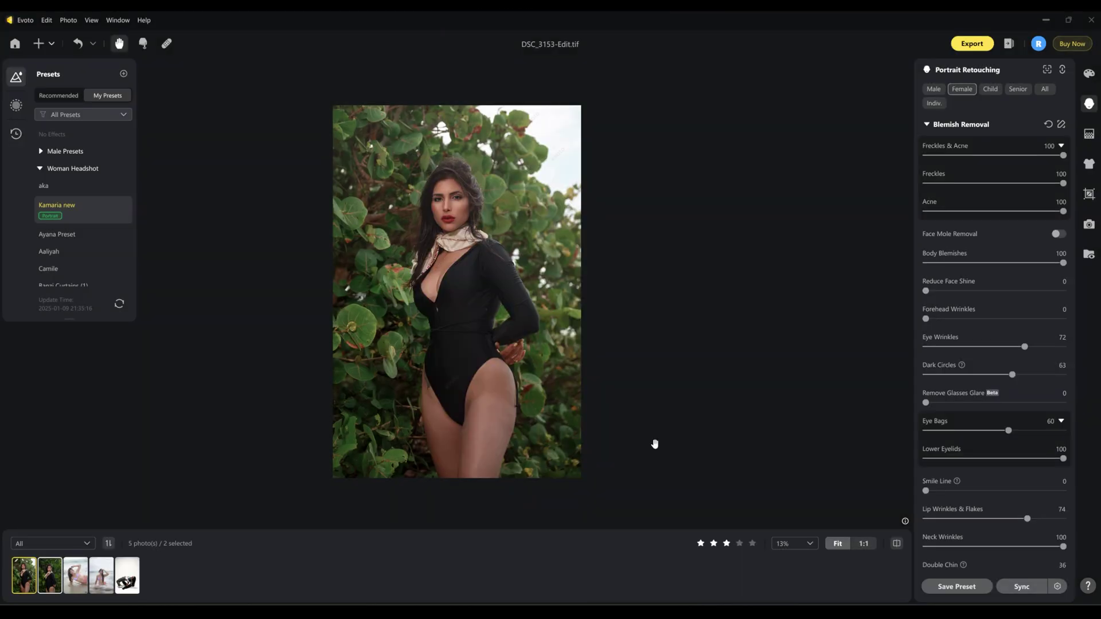
pyautogui.click(48, 578)
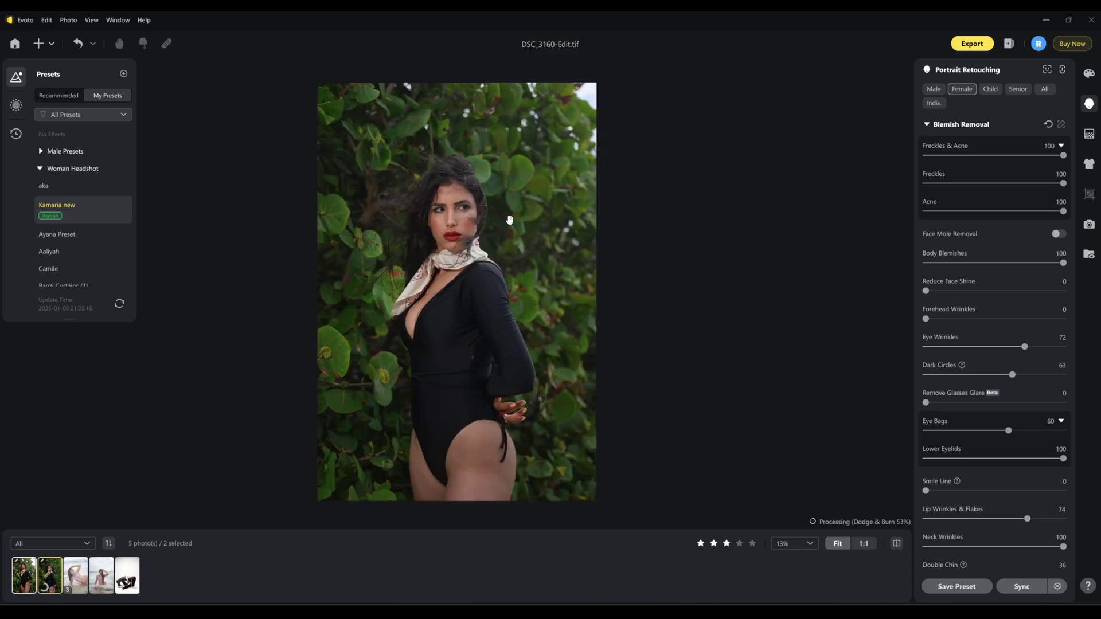
pyautogui.scroll(5, 439, 209)
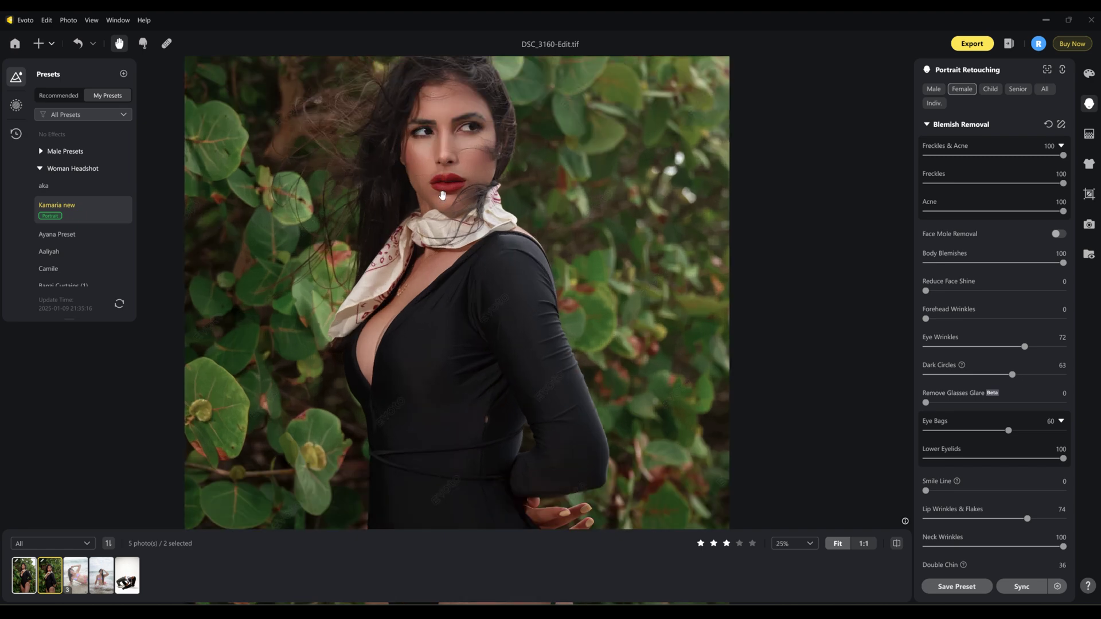
pyautogui.scroll(2, 579, 307)
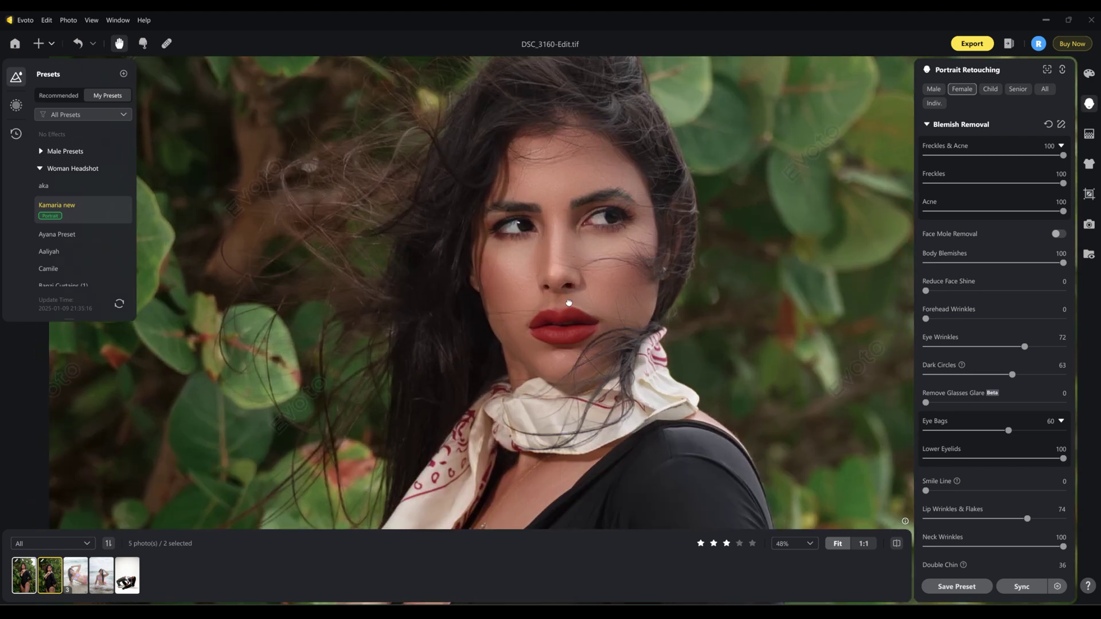
# Compare the edited DSC_3153-Edit photo with the synced DSC_3160-Edit photo.
pyautogui.click(23, 578)
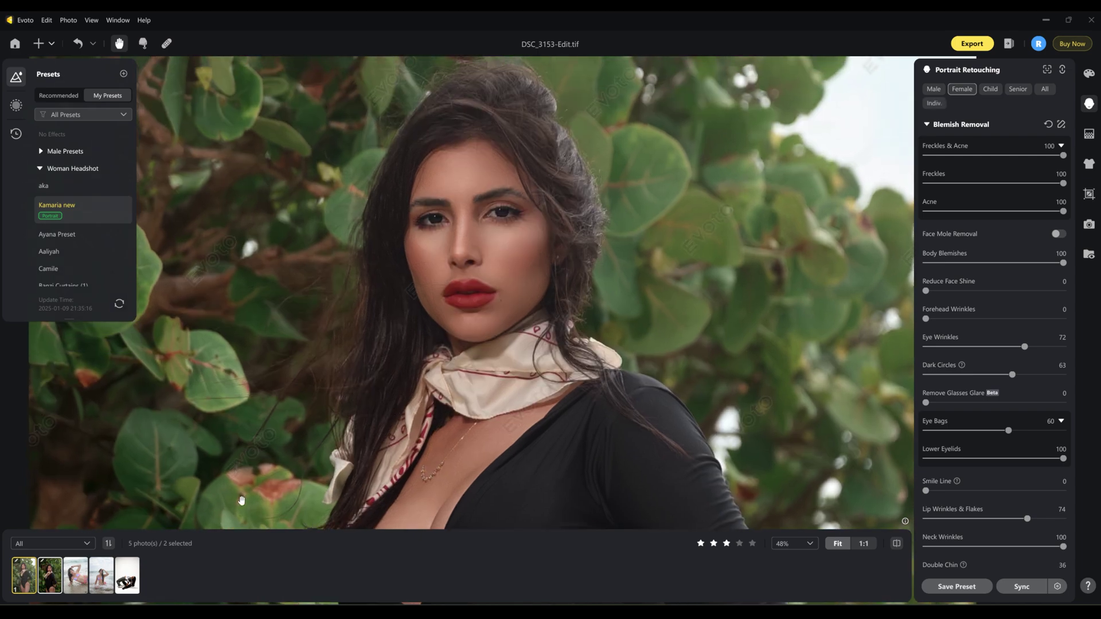
pyautogui.click(50, 575)
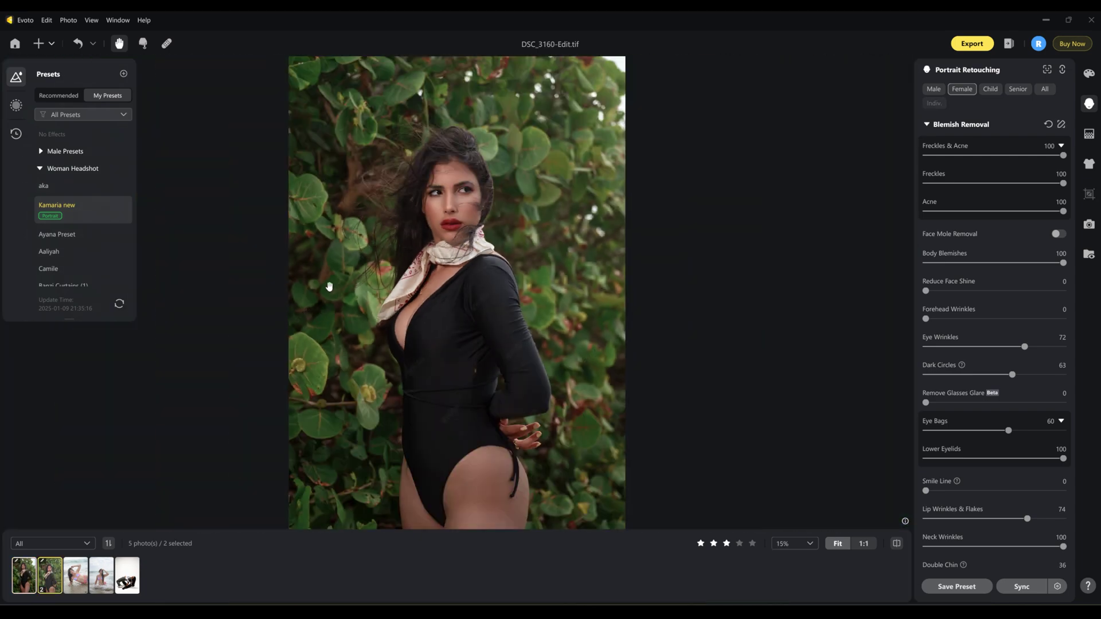
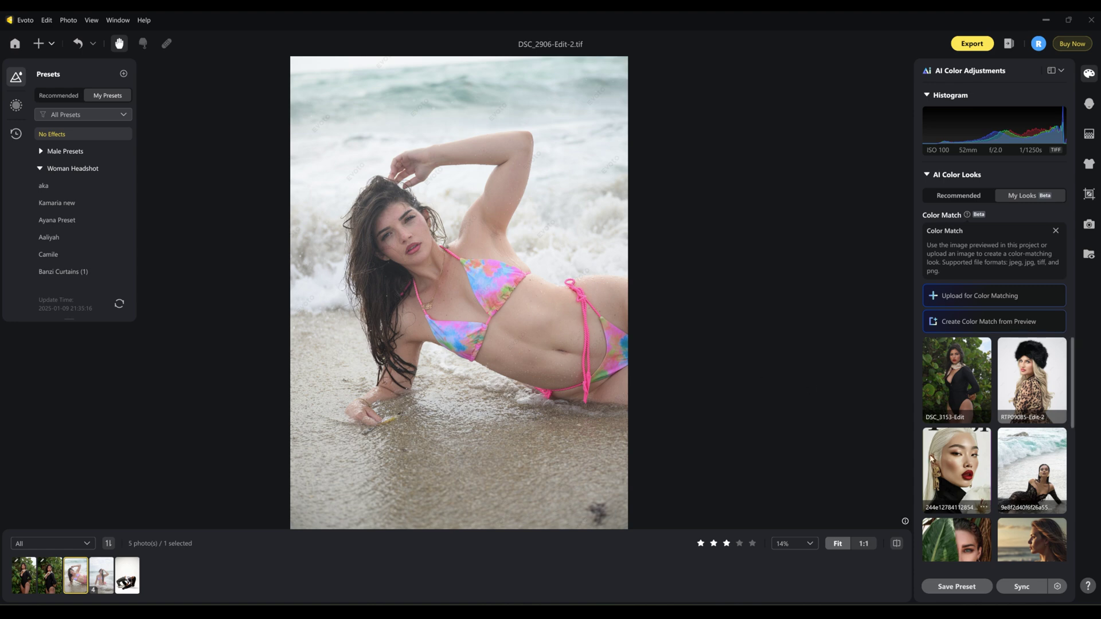
# Apply the saved 9e8f2d40f6f26a55 color-match look, the woman in black lace on the beach, to DSC_2906-Edit-2.
pyautogui.scroll(-2, 1014, 467)
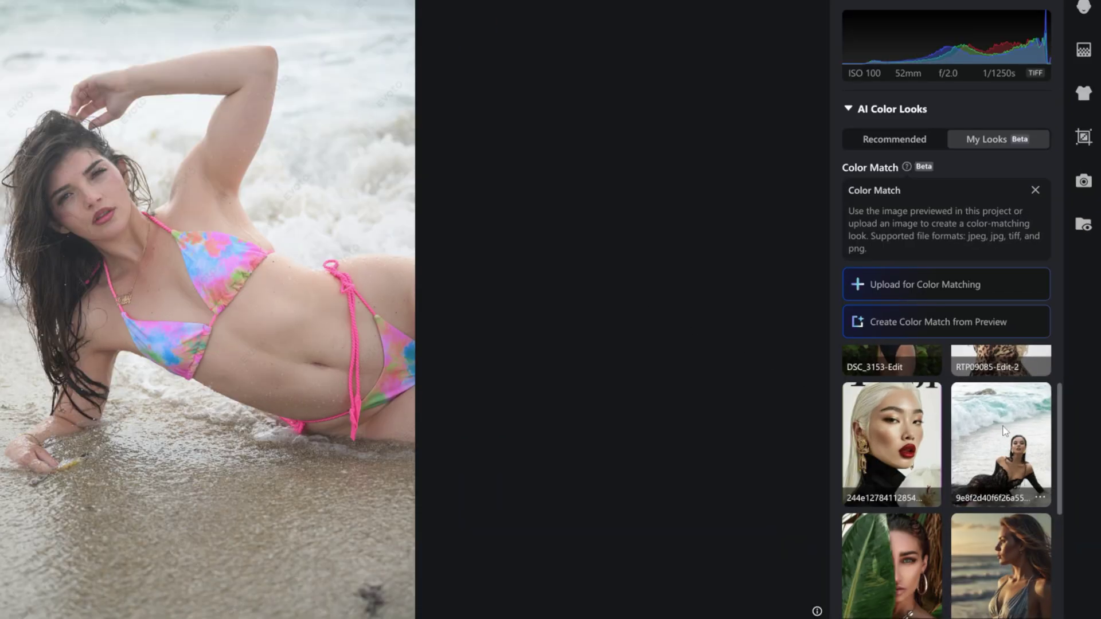
pyautogui.click(1005, 431)
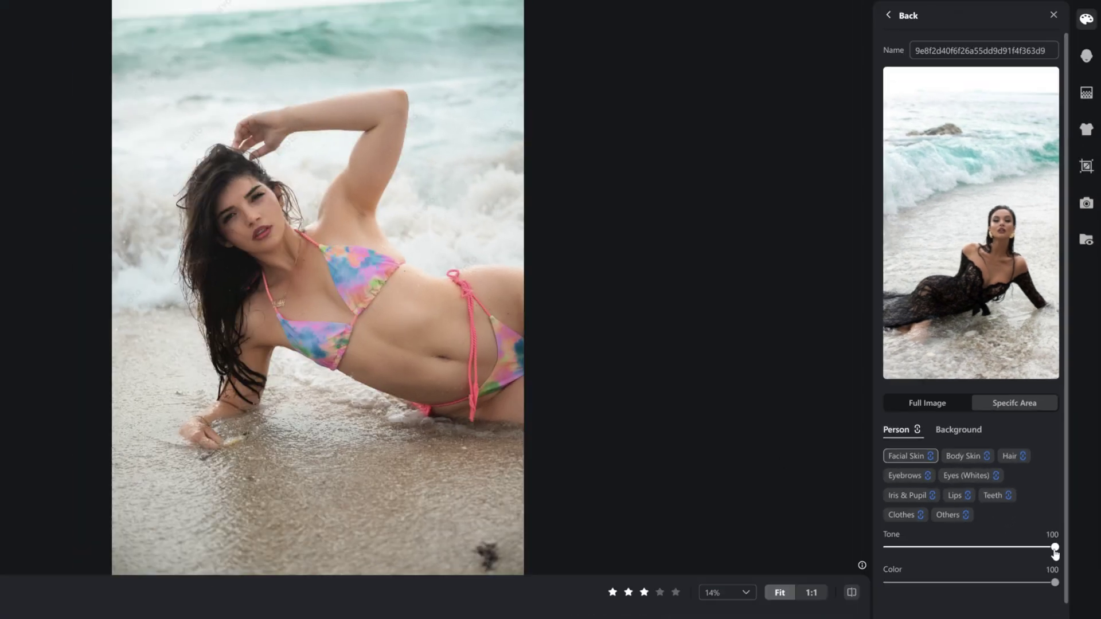
# Test the look's Background with Tone at 0, and restore Tone to 100 with Color kept at 100.
pyautogui.click(954, 431)
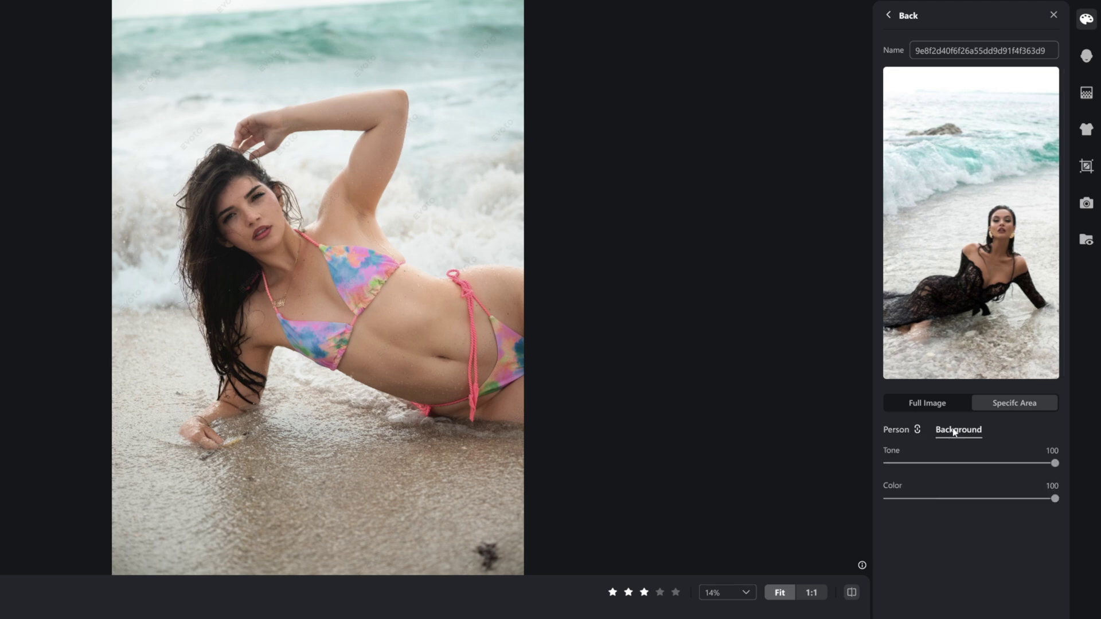
pyautogui.moveTo(1054, 466); pyautogui.dragTo(885, 473)
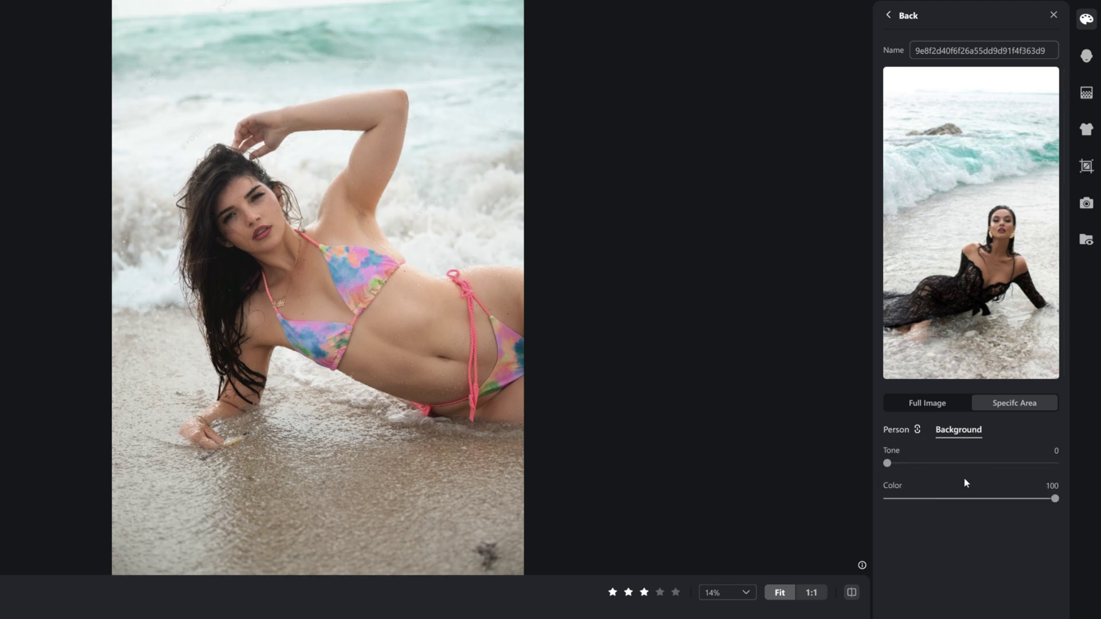
pyautogui.moveTo(1055, 498); pyautogui.dragTo(1089, 508)
pyautogui.moveTo(888, 467); pyautogui.dragTo(1094, 482)
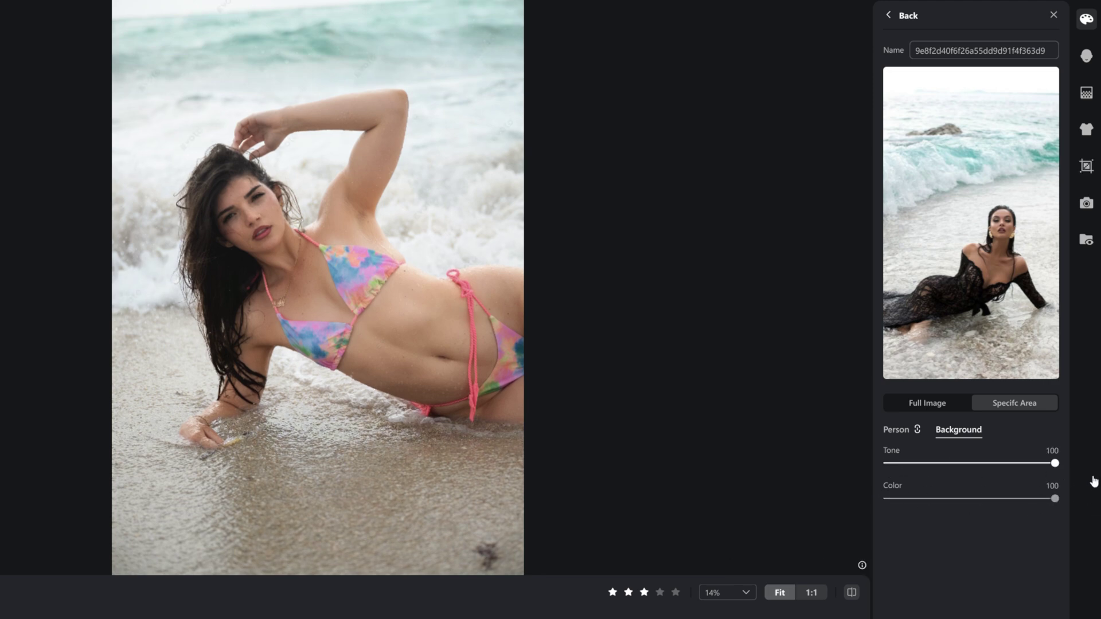
# Set the linked Person regions' Tone to 76 and Color to 85, and leave the look's settings.
pyautogui.click(895, 430)
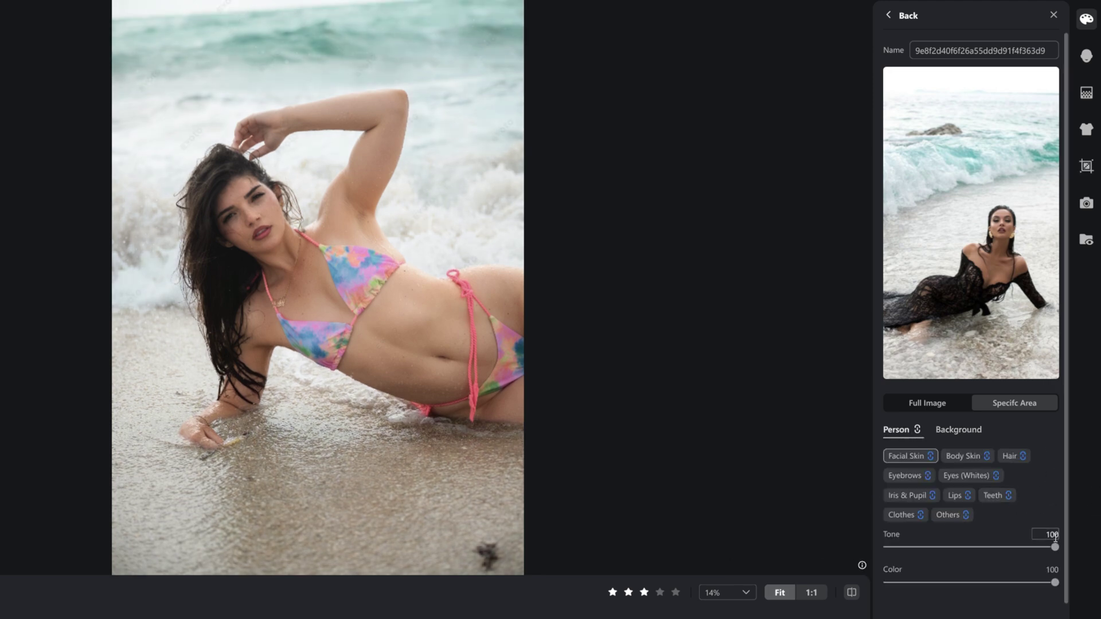
pyautogui.moveTo(1055, 547); pyautogui.dragTo(1015, 550)
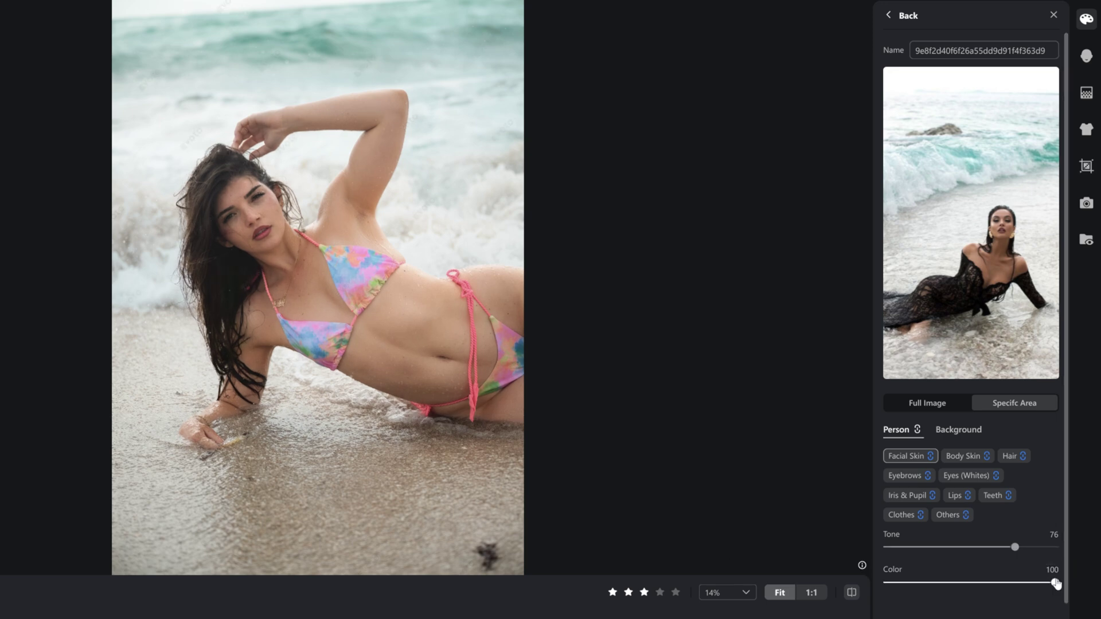
pyautogui.moveTo(1055, 585); pyautogui.dragTo(1031, 586)
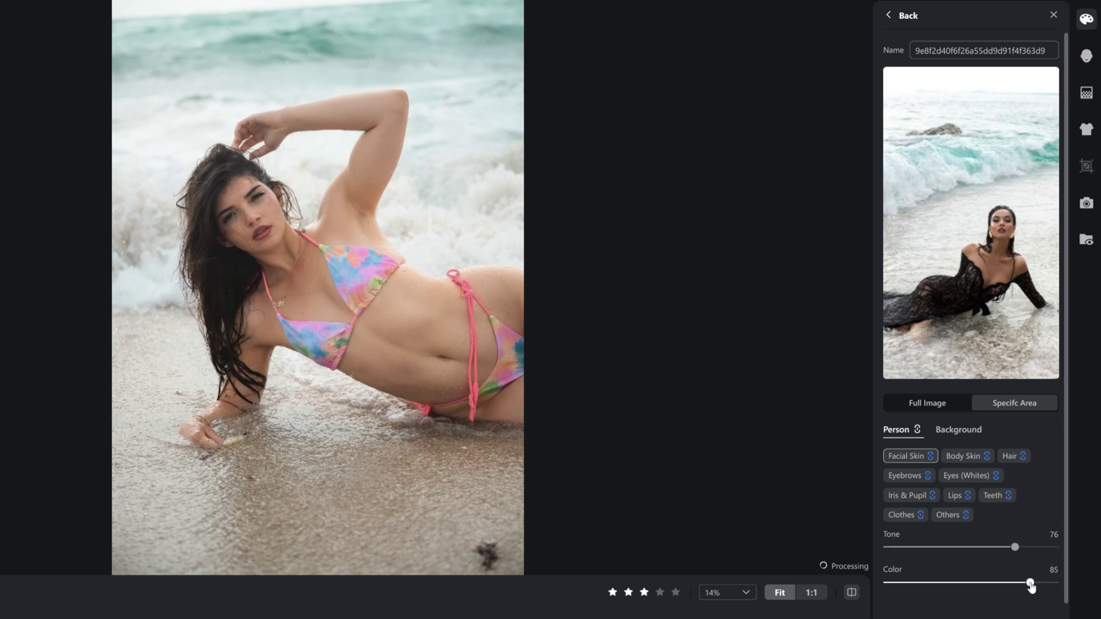
pyautogui.click(887, 16)
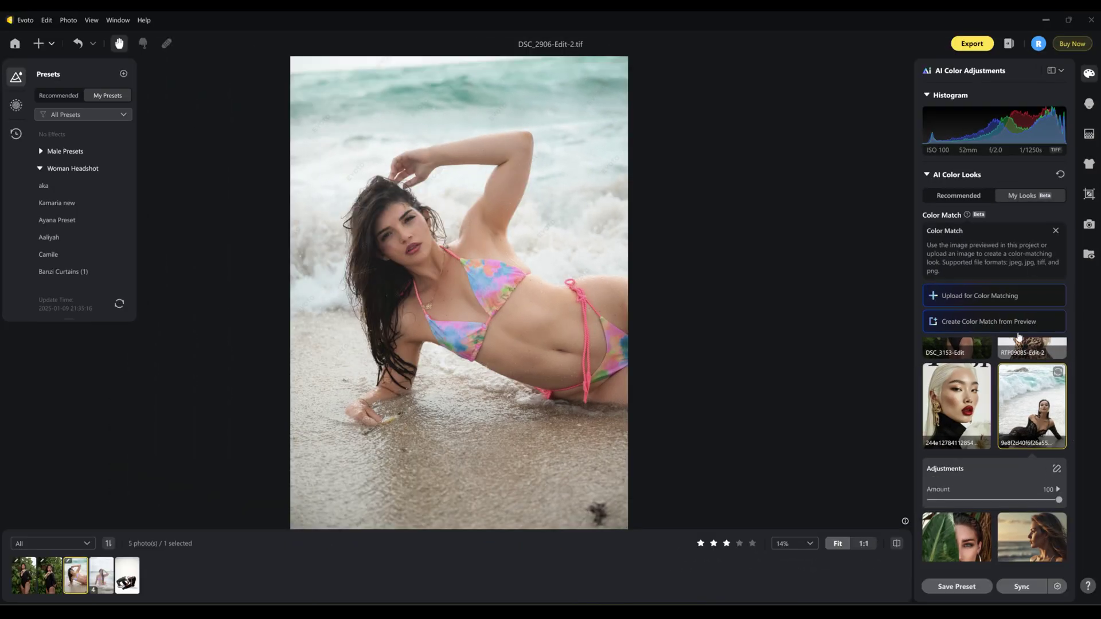
# In the standard Color Adjustments, set Brightness to 7, Highlights to -9 and Shadows to 13 for DSC_2906-Edit-2.
pyautogui.click(1057, 74)
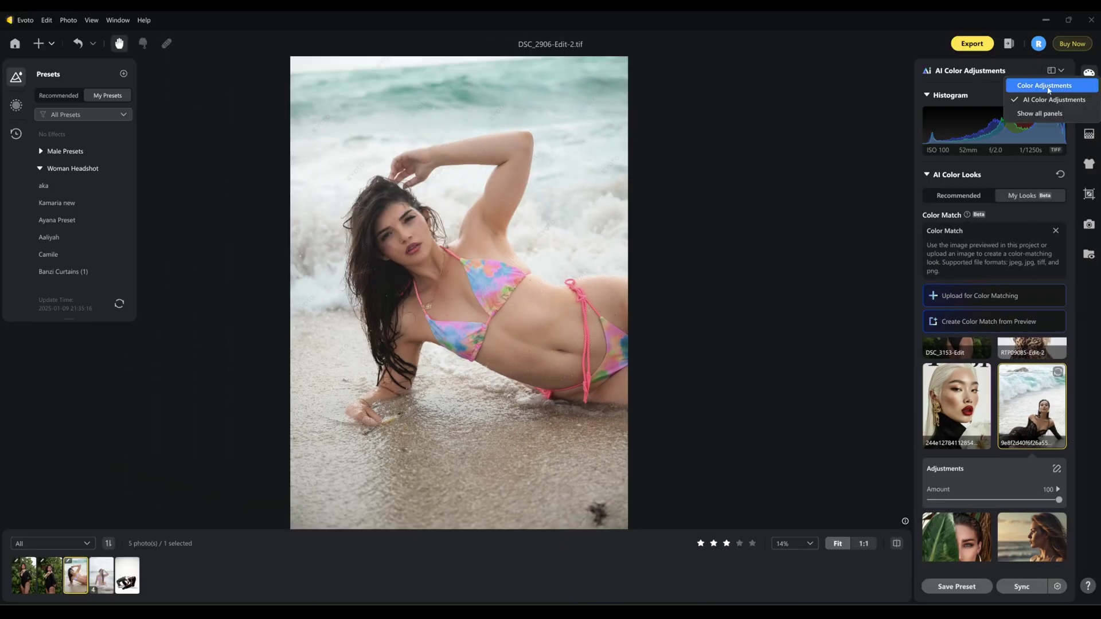
pyautogui.click(1044, 86)
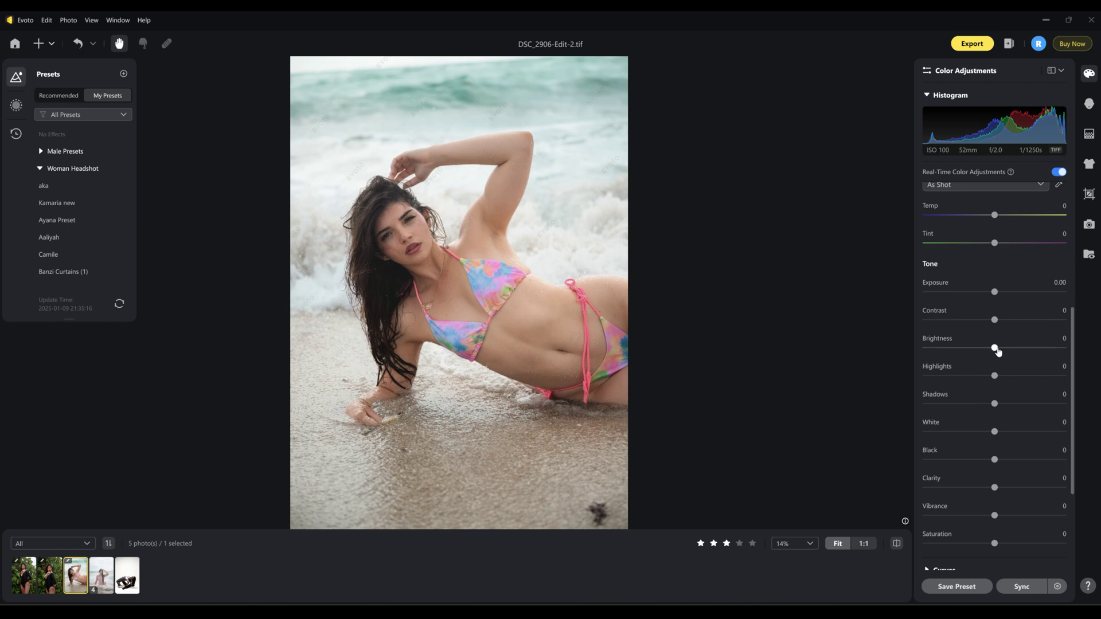
pyautogui.moveTo(996, 352)
pyautogui.mouseDown()
pyautogui.moveTo(1010, 351)
pyautogui.moveTo(1000, 349)
pyautogui.mouseUp()
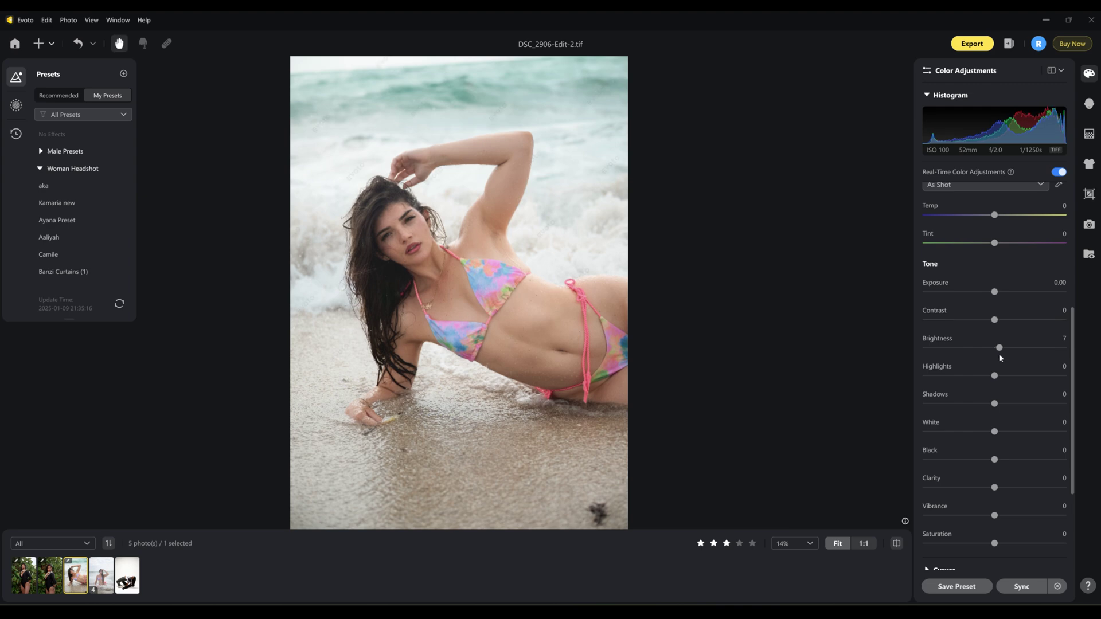
pyautogui.moveTo(994, 379); pyautogui.dragTo(1002, 406)
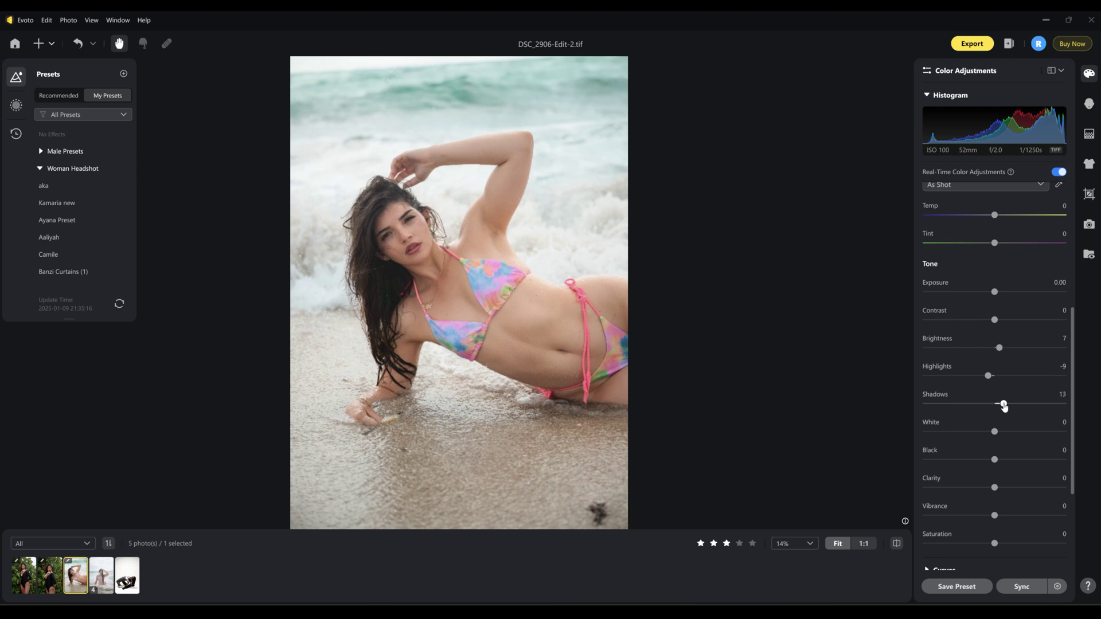
# Apply the Kamaria new portrait preset to DSC_2906-Edit-2 and inspect the retouching on the face and the whole photo.
pyautogui.moveTo(75, 209)
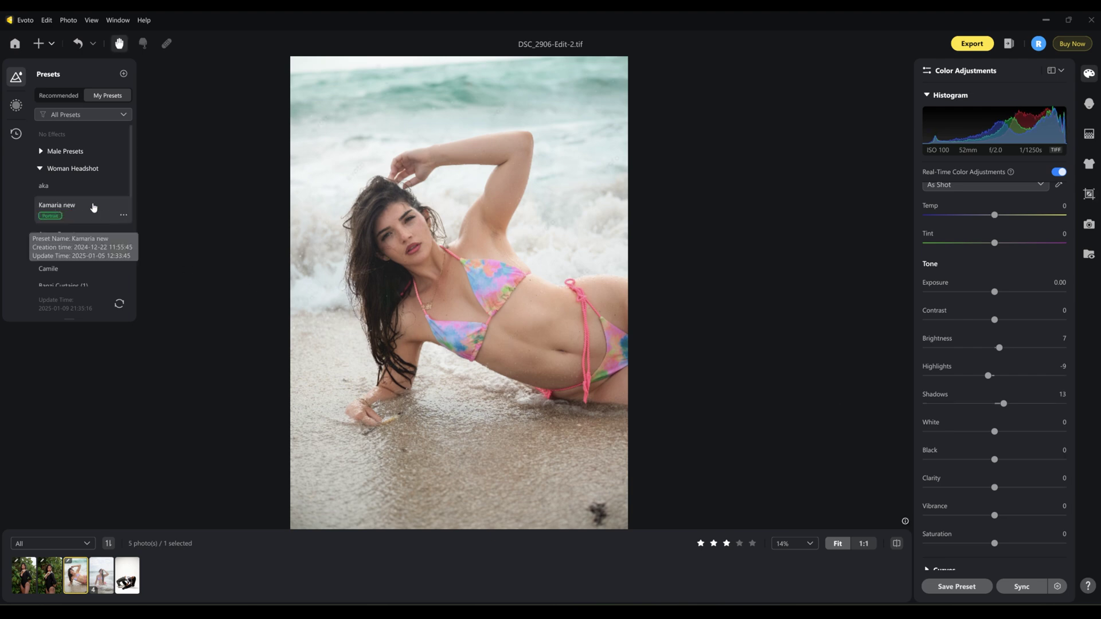
pyautogui.click(1089, 104)
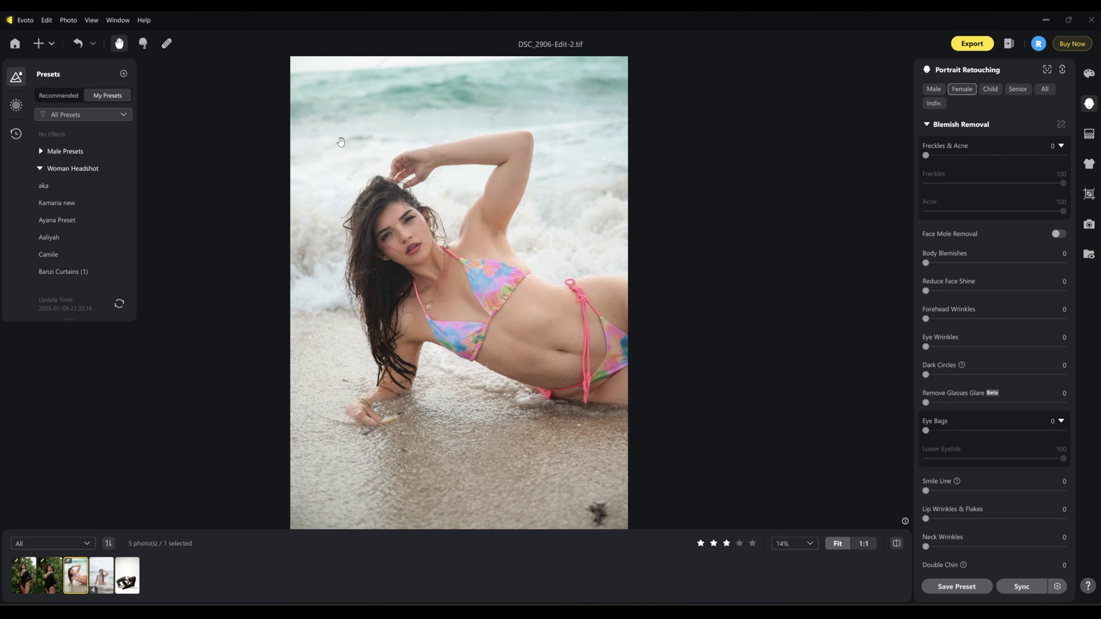
pyautogui.click(62, 207)
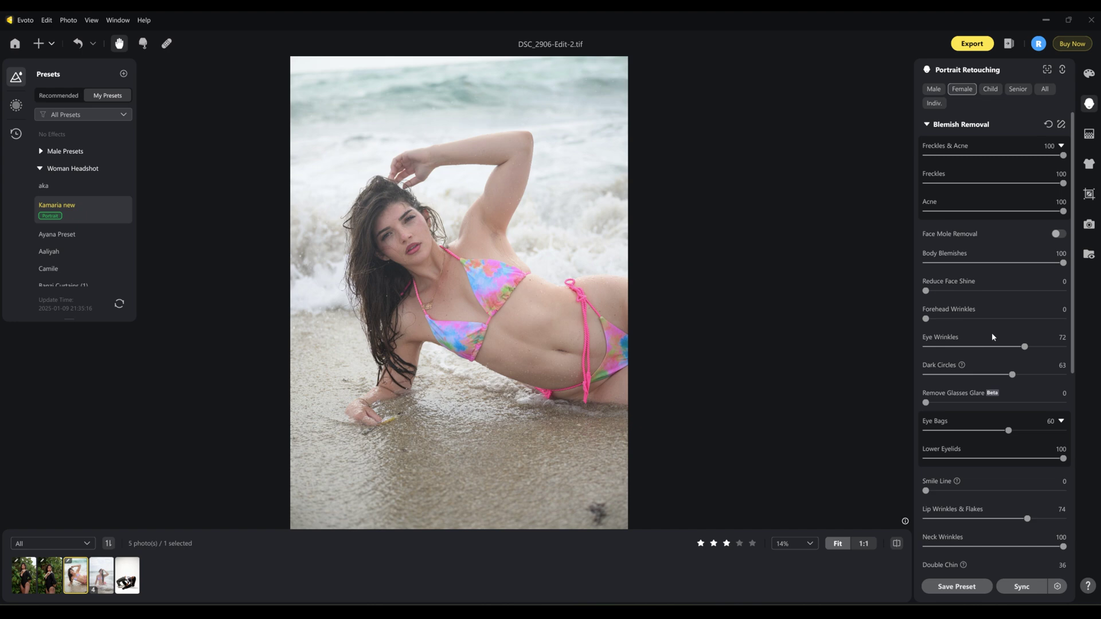
pyautogui.scroll(3, 357, 203)
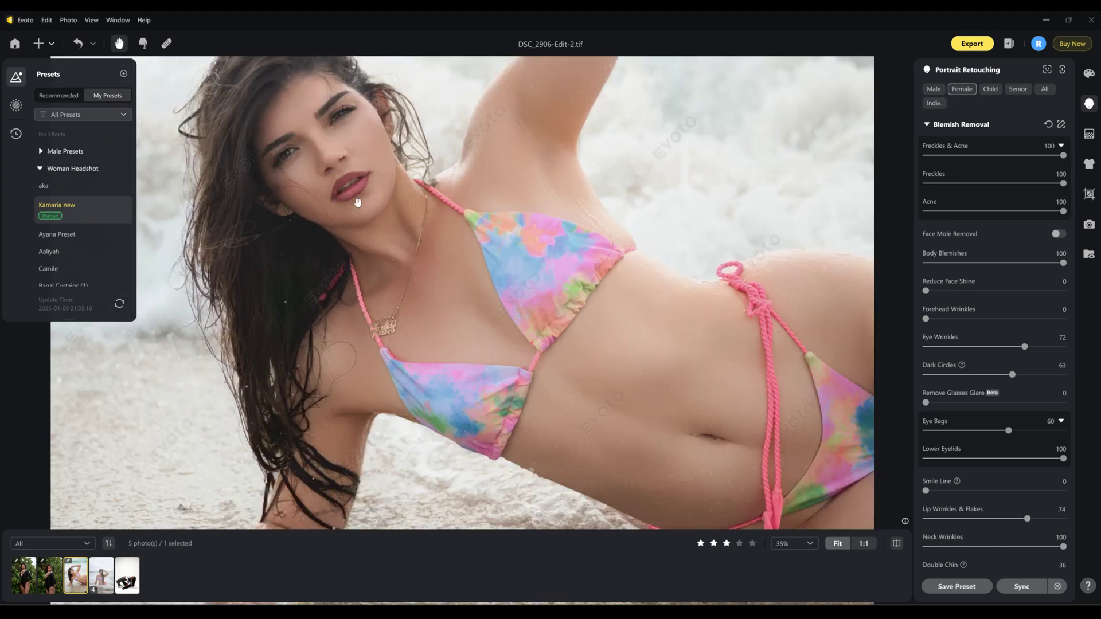
pyautogui.scroll(3, 401, 230)
pyautogui.moveTo(435, 256); pyautogui.dragTo(619, 263)
pyautogui.scroll(3, 620, 262)
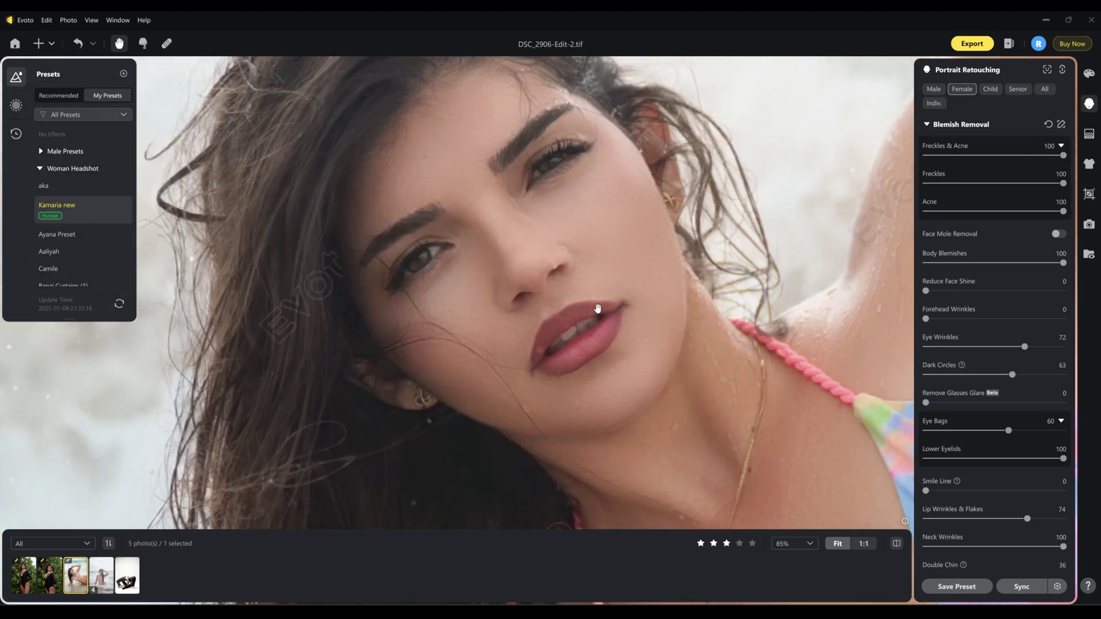
pyautogui.scroll(-3, 597, 308)
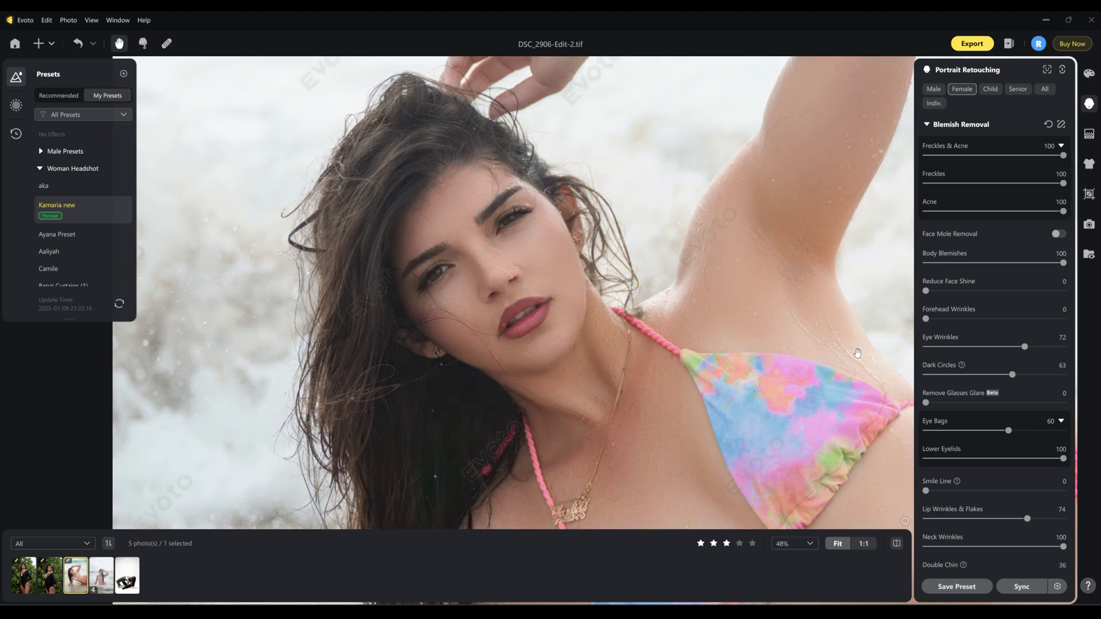
pyautogui.scroll(-5, 640, 306)
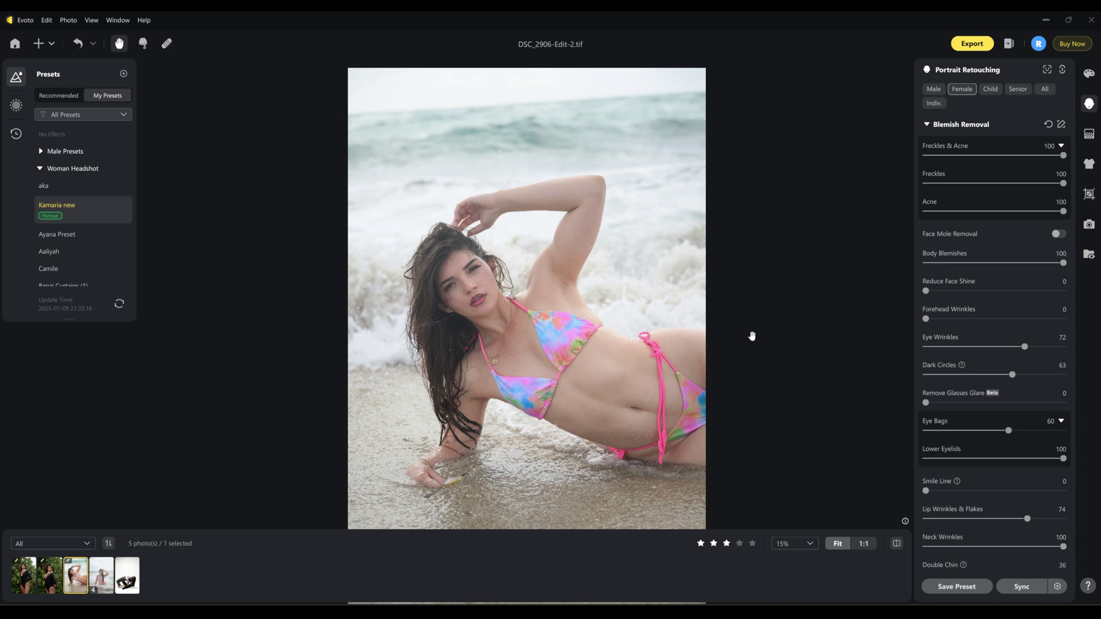
pyautogui.scroll(-1, 611, 316)
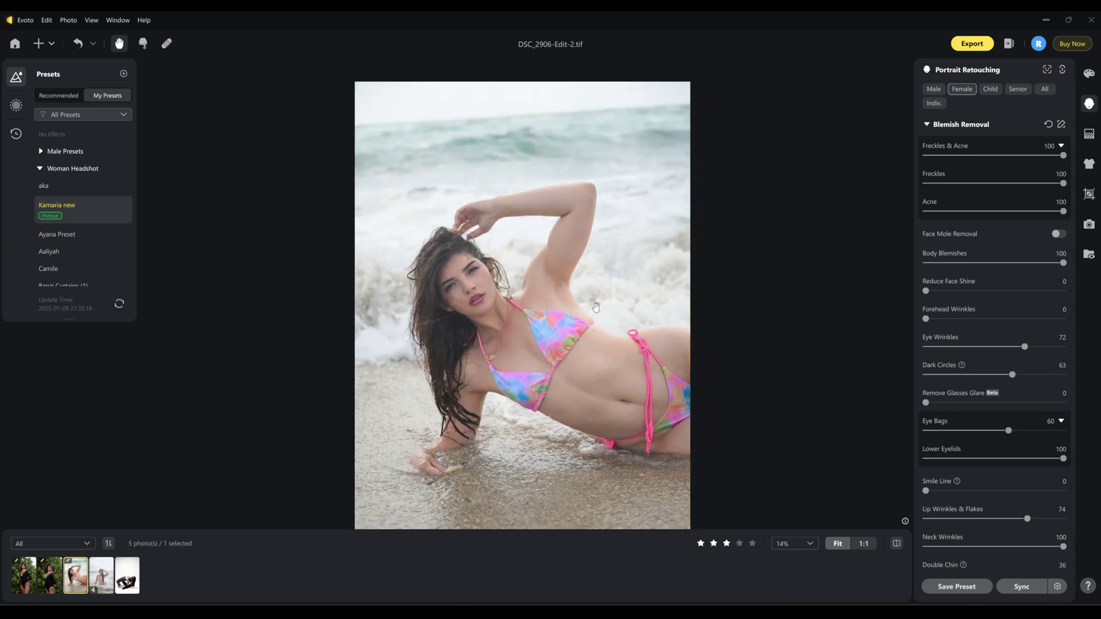
# Open DSC_2933-Edit-2 and apply the saved 06460d700f96fa7f color-match look, the sunset scene with a woman on a rock.
pyautogui.click(105, 577)
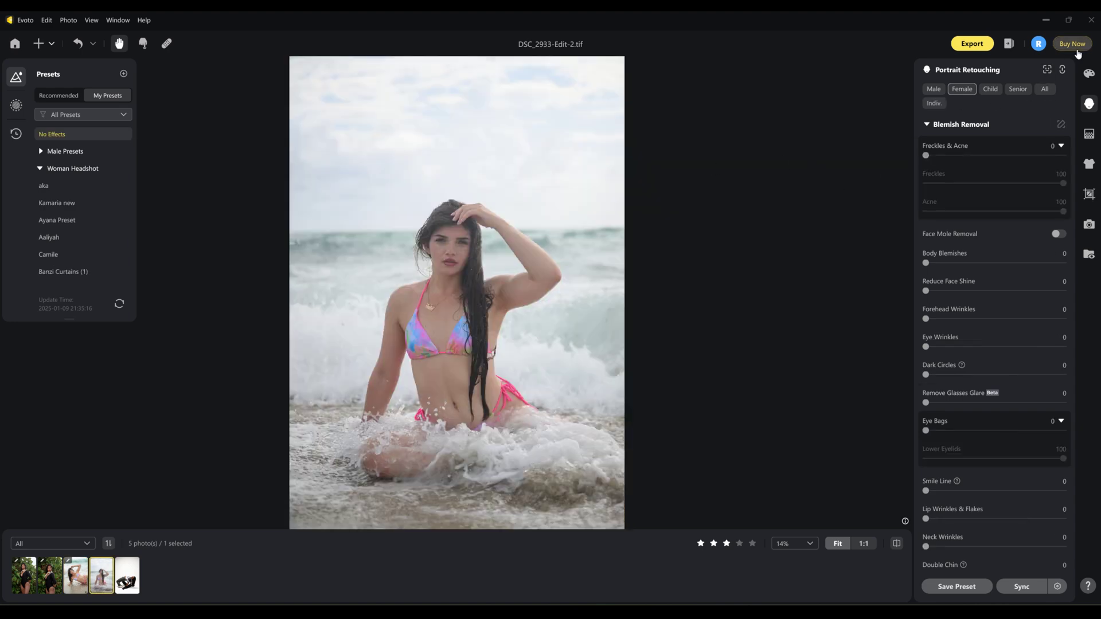
pyautogui.click(1089, 73)
pyautogui.click(1054, 70)
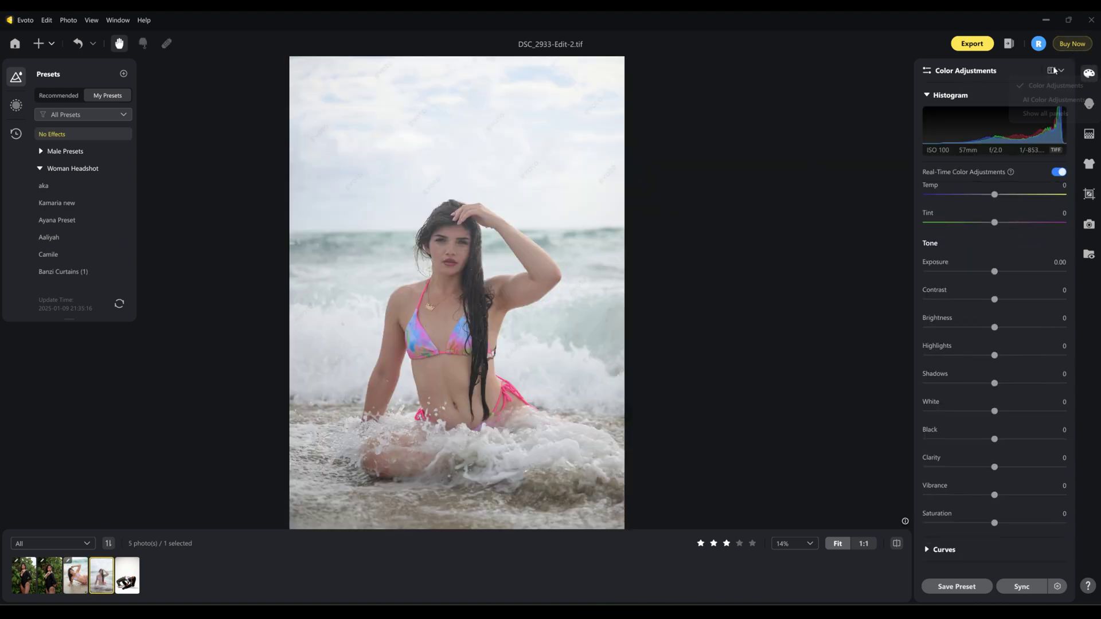
pyautogui.click(1052, 102)
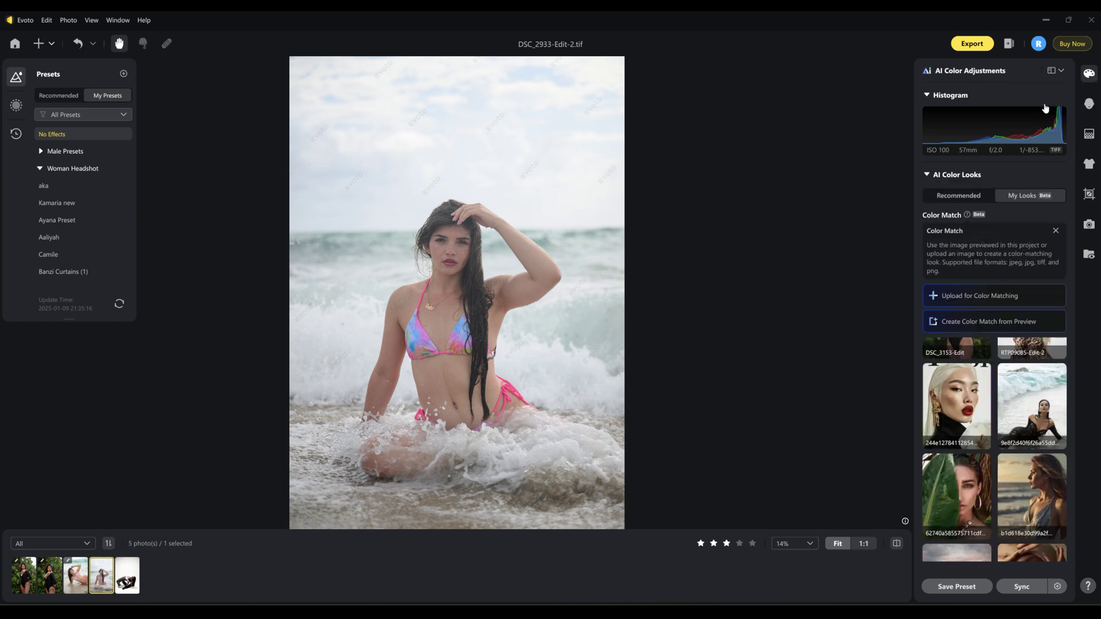
pyautogui.scroll(-1, 984, 383)
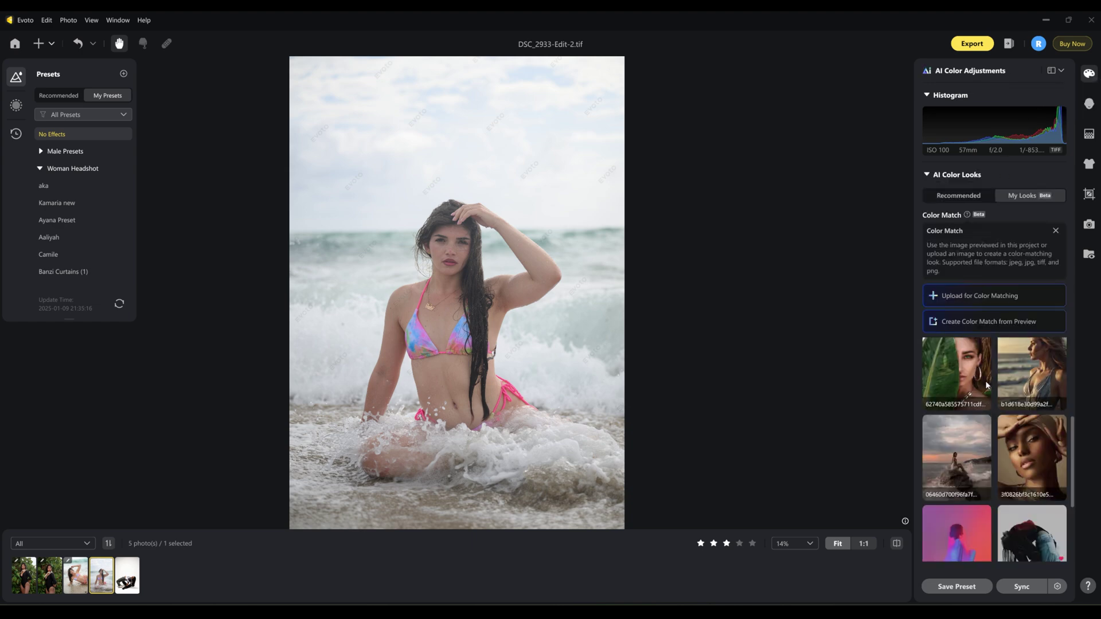
pyautogui.scroll(1, 987, 387)
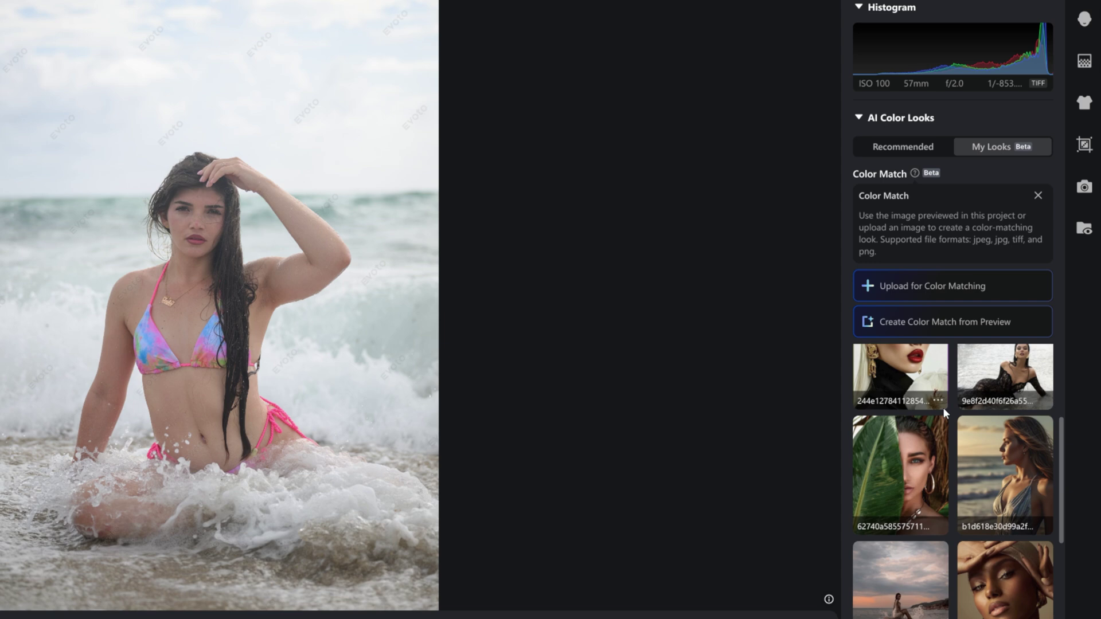
pyautogui.scroll(-1, 942, 408)
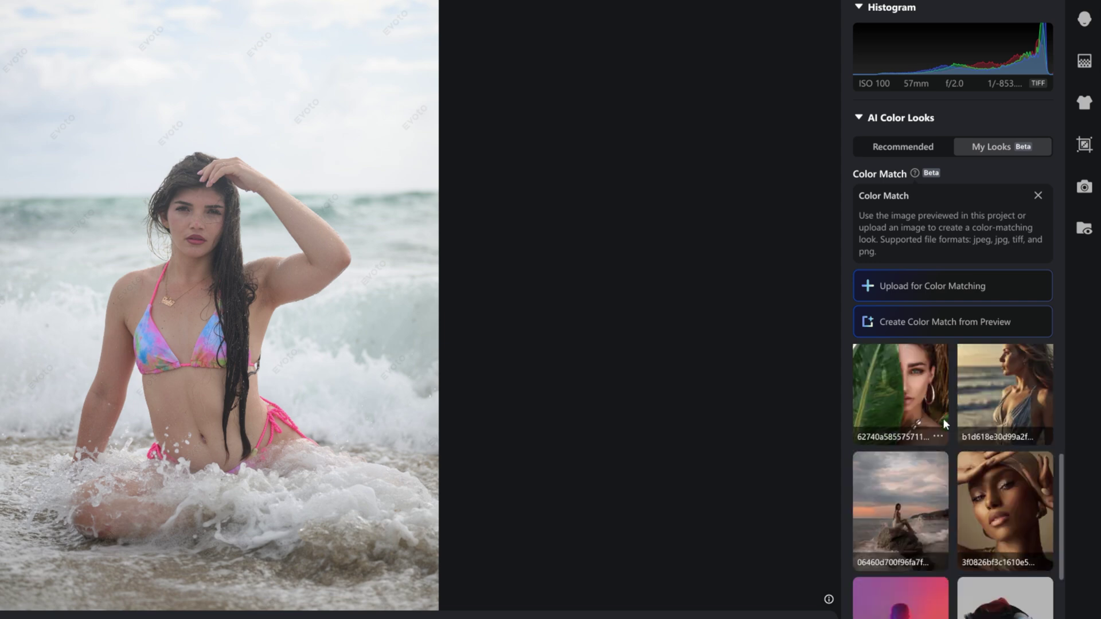
pyautogui.click(909, 484)
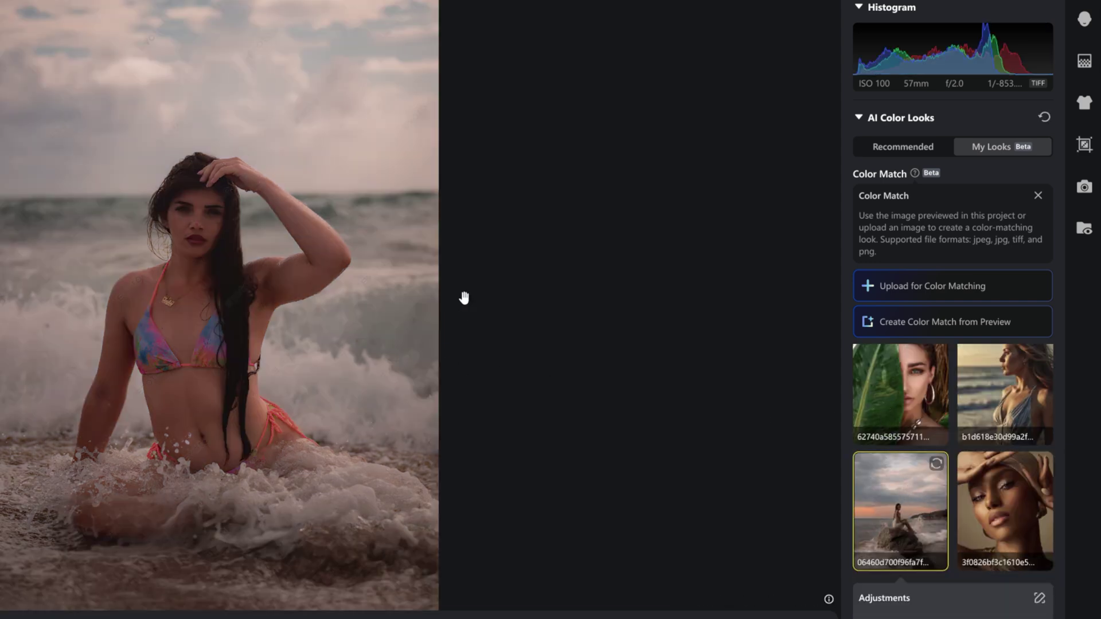
# In the sunset look's Specific Area settings, set the linked Person regions' Tone to 74 and Color to 88, and leave the settings.
pyautogui.click(880, 493)
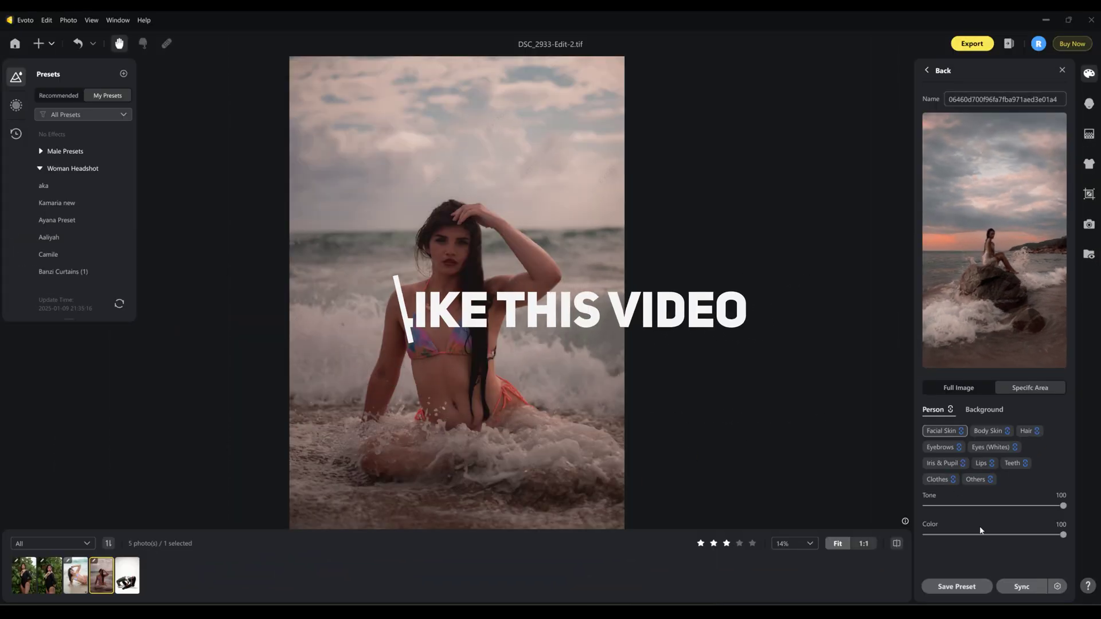
pyautogui.moveTo(1063, 506); pyautogui.dragTo(1017, 509)
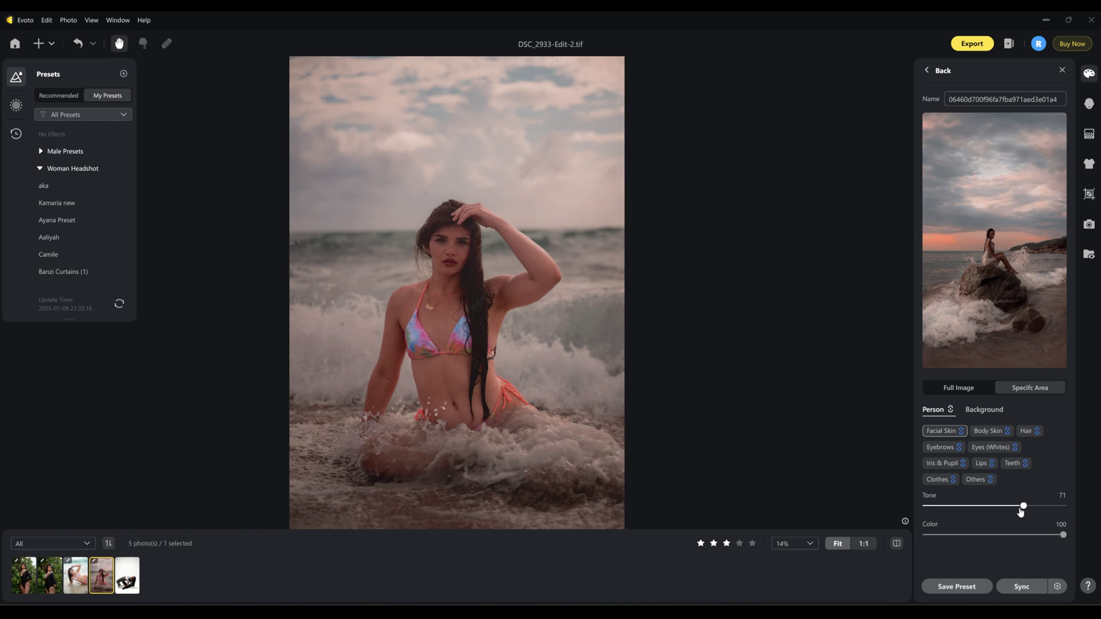
pyautogui.moveTo(1027, 510); pyautogui.dragTo(1047, 537)
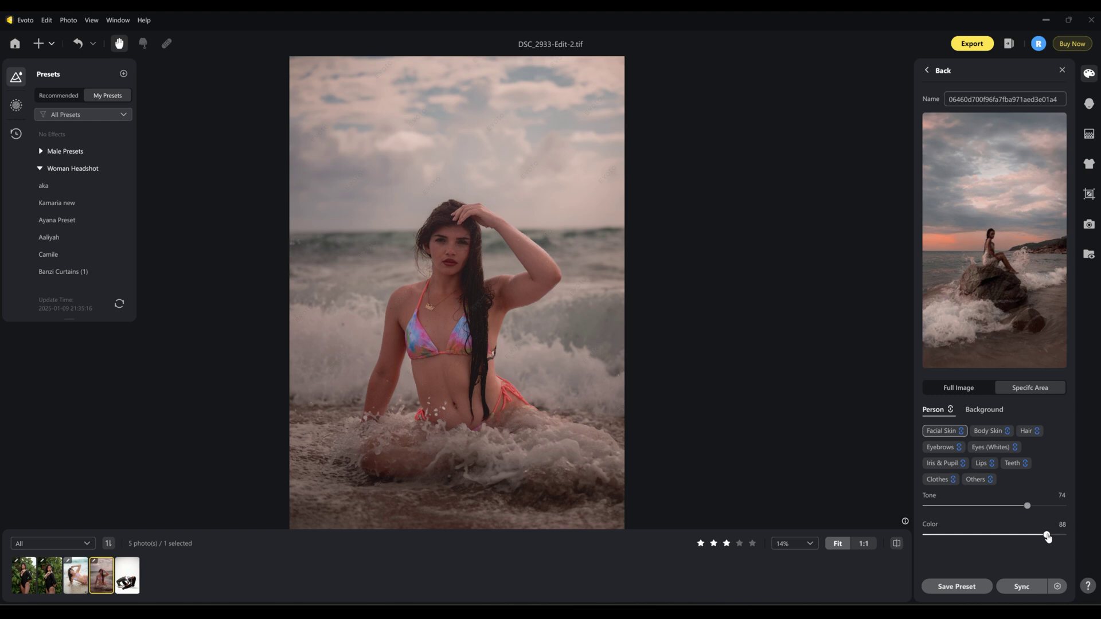
pyautogui.click(927, 71)
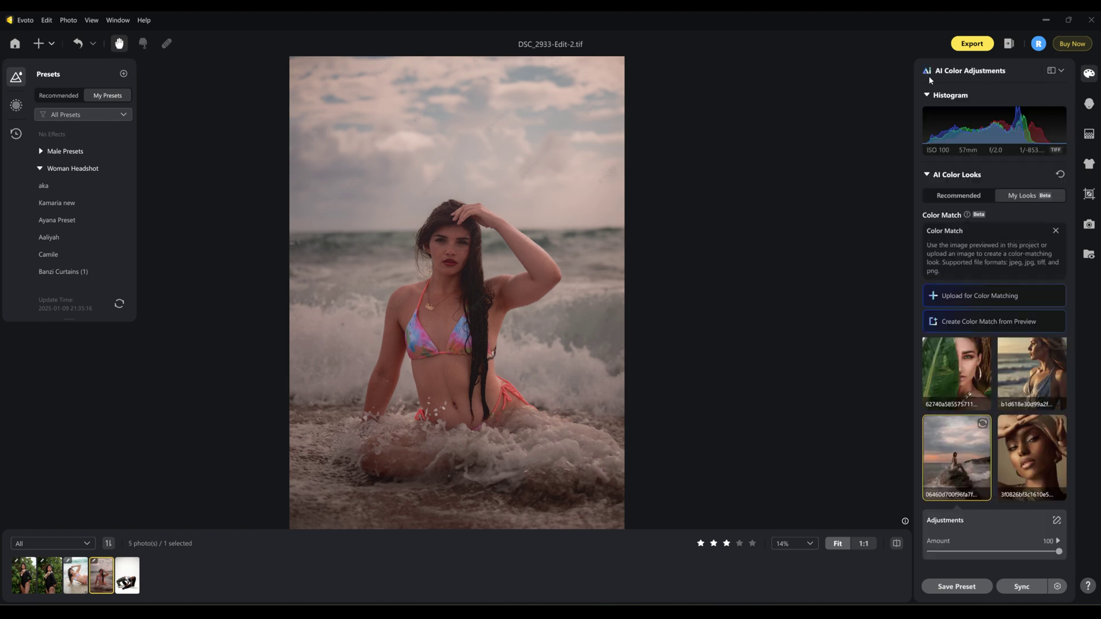
# In the standard Color Adjustments for DSC_2933-Edit-2, set Exposure to 0.40, Highlights to 23 and Shadows to 19, and check the photo up close.
pyautogui.click(1059, 72)
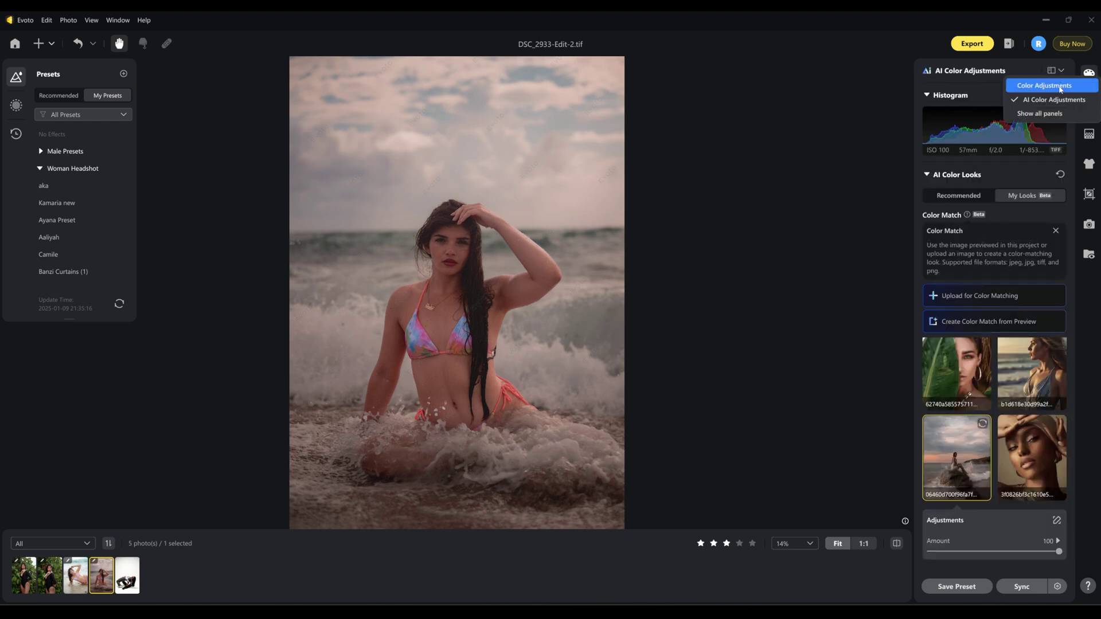
pyautogui.click(1054, 86)
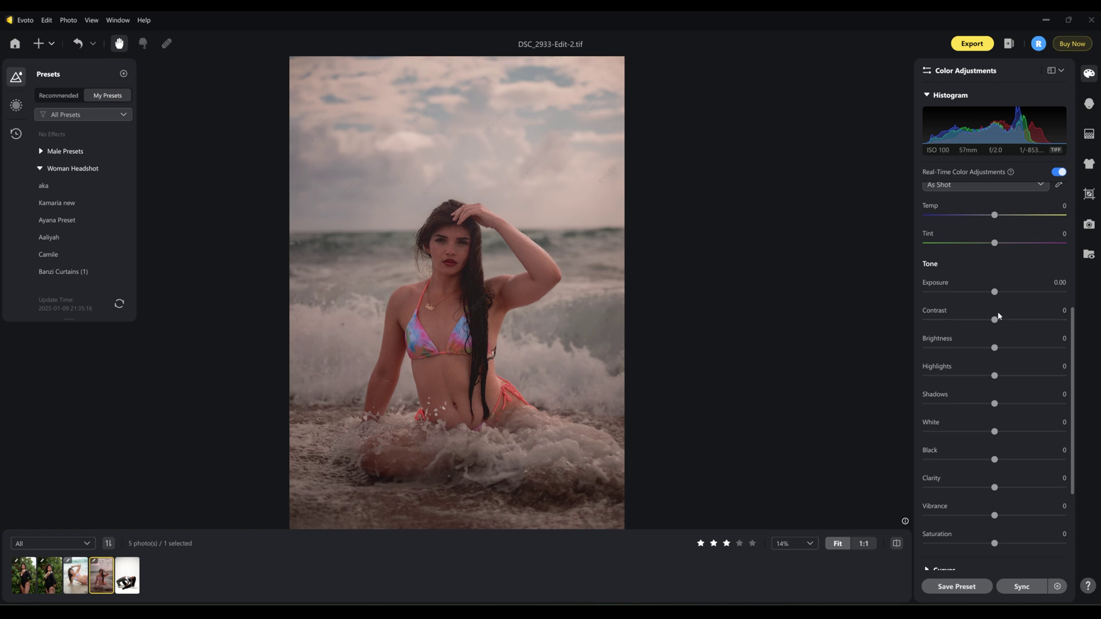
pyautogui.moveTo(994, 404); pyautogui.dragTo(1010, 379)
pyautogui.moveTo(995, 291); pyautogui.dragTo(1000, 294)
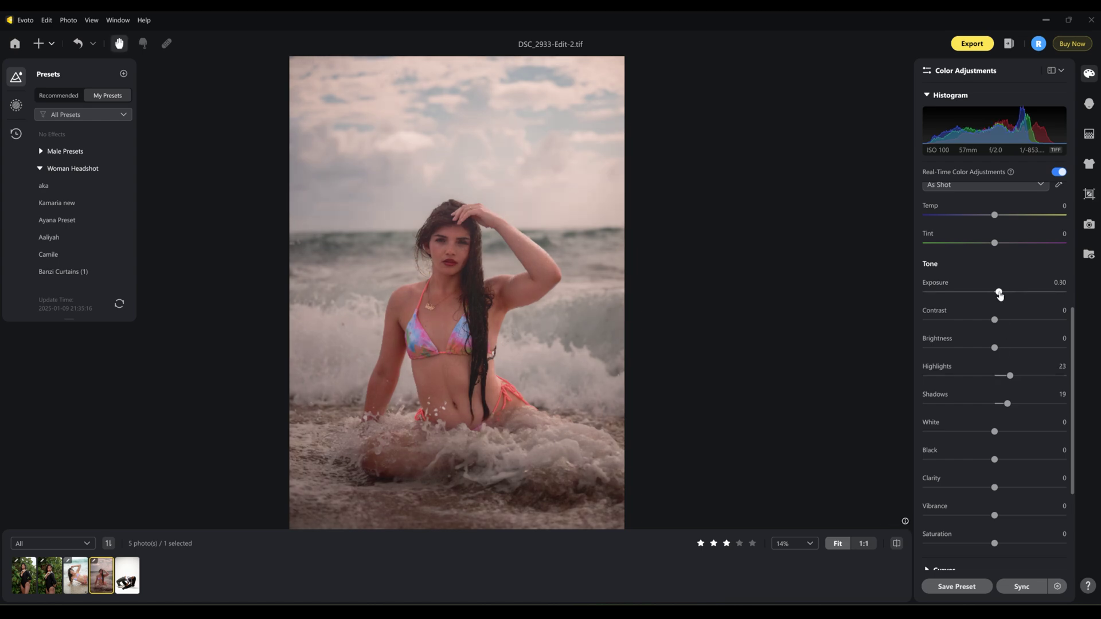
pyautogui.scroll(5, 464, 239)
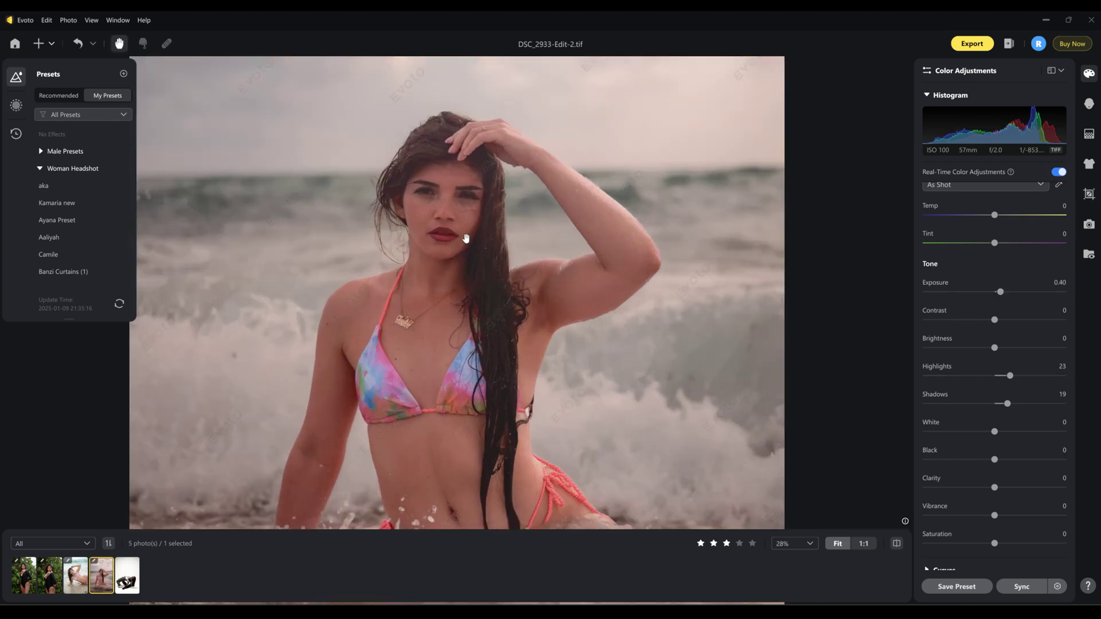
pyautogui.scroll(-5, 523, 354)
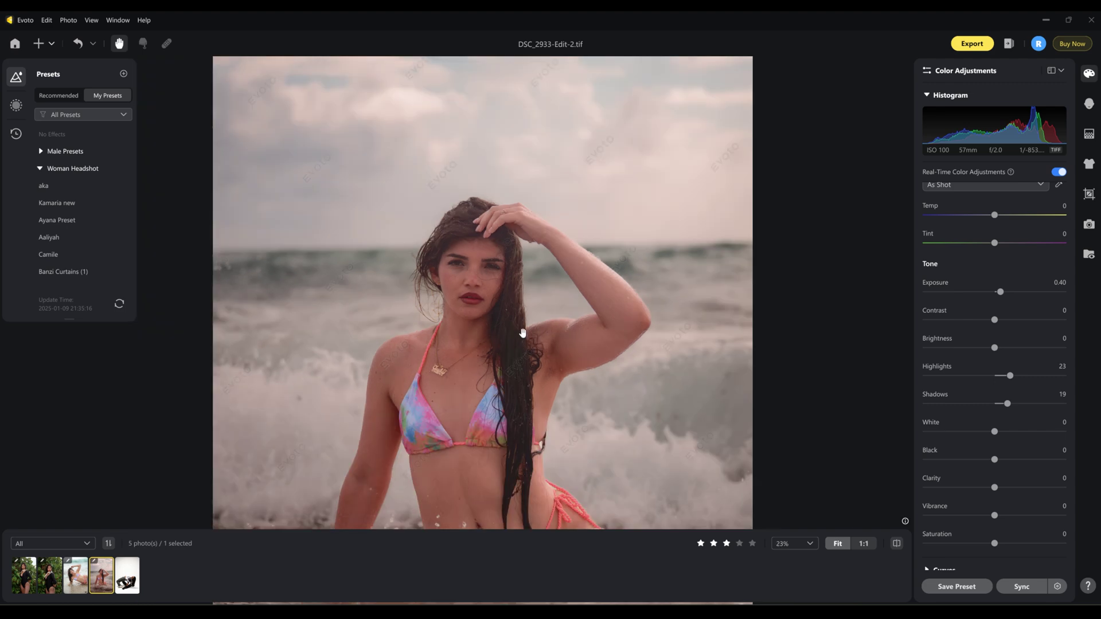
pyautogui.scroll(-1, 530, 307)
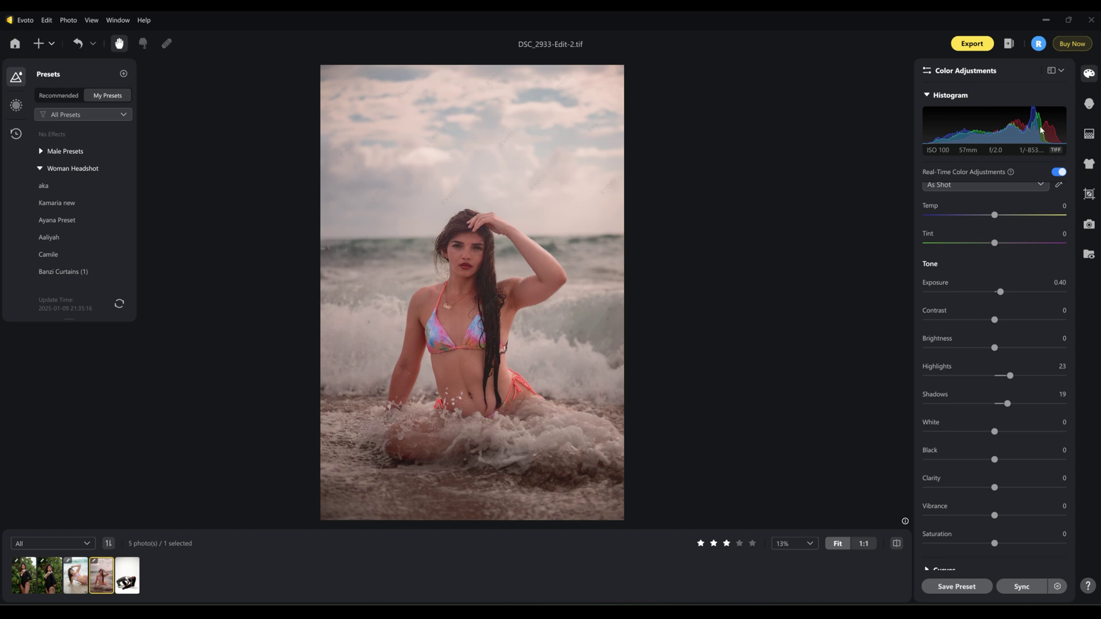
# Apply the Kamaria new portrait preset to DSC_2933-Edit-2 and inspect the retouched face up close and the whole photo.
pyautogui.click(1089, 103)
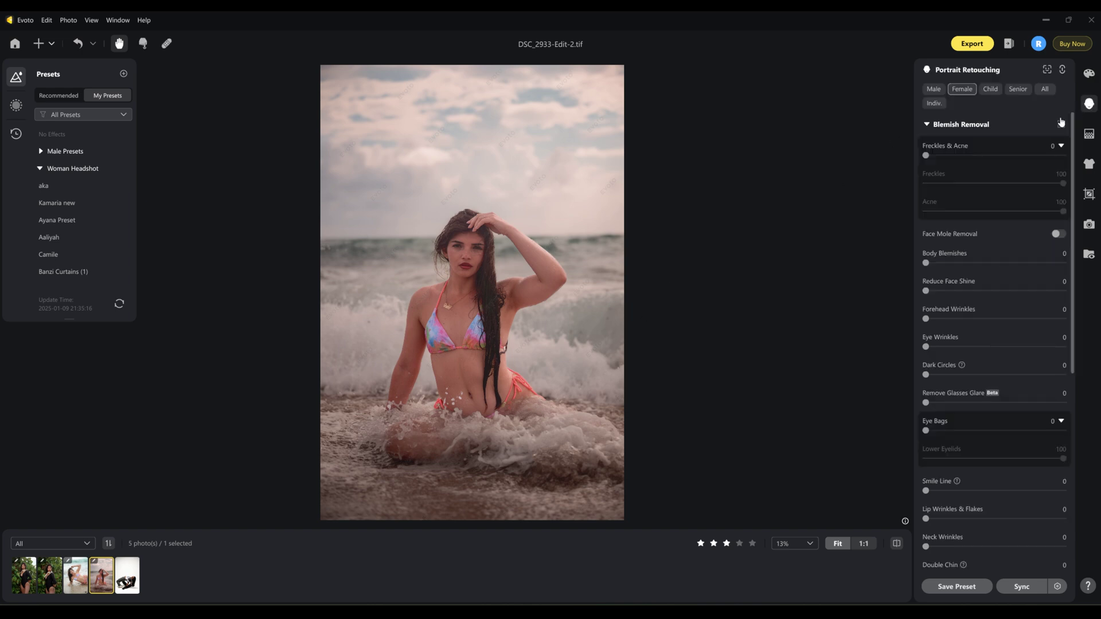
pyautogui.click(76, 211)
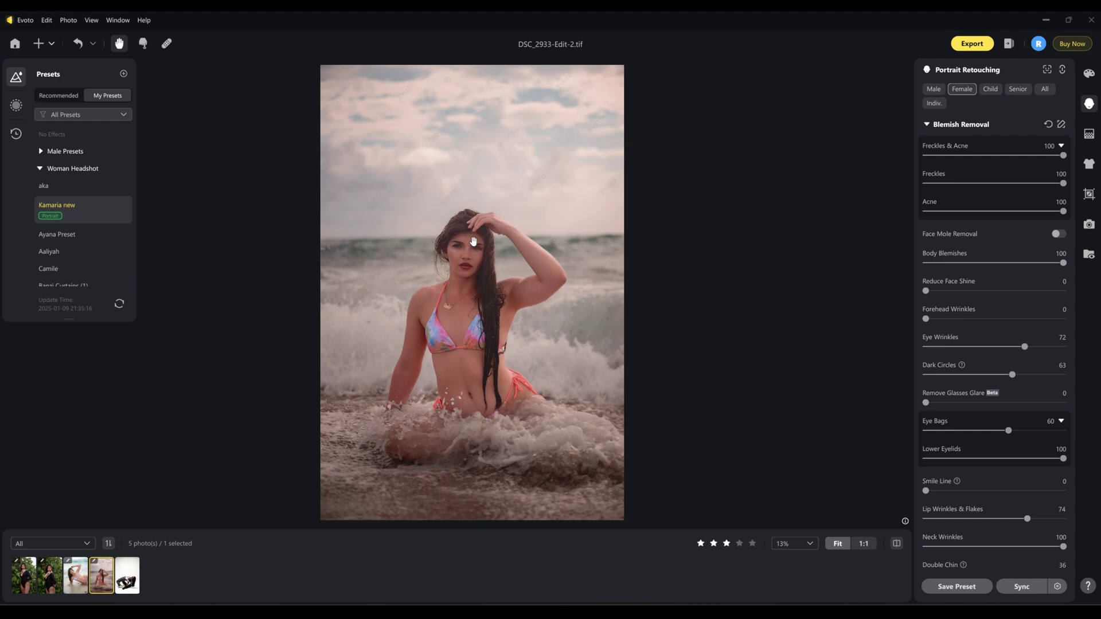
pyautogui.scroll(5, 451, 251)
pyautogui.moveTo(492, 226); pyautogui.dragTo(545, 413)
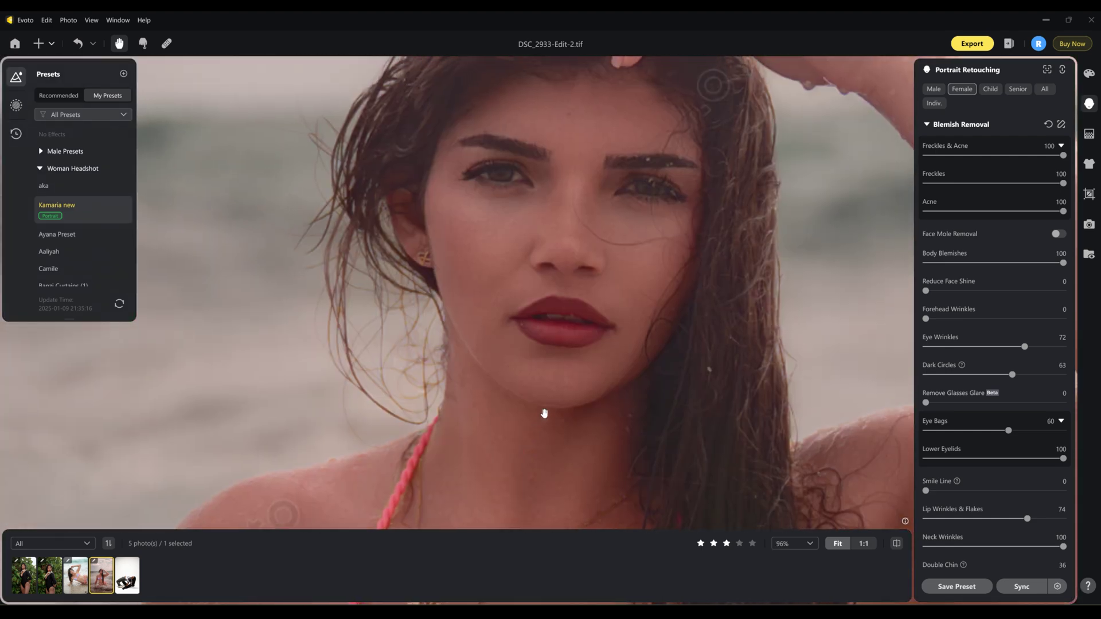
pyautogui.scroll(-2, 516, 338)
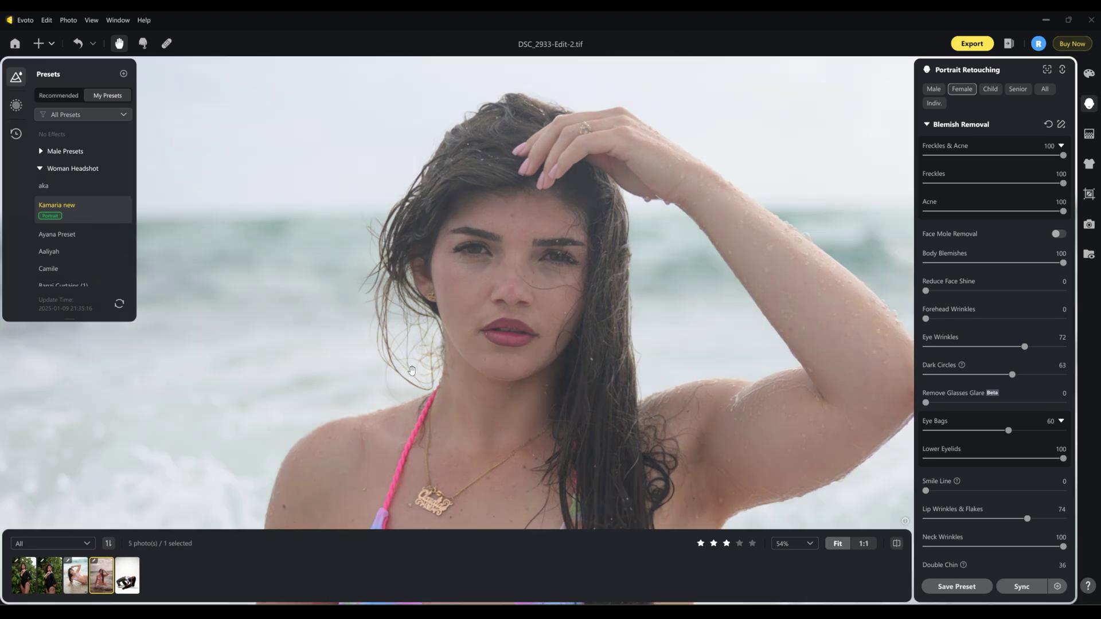
pyautogui.scroll(-5, 412, 369)
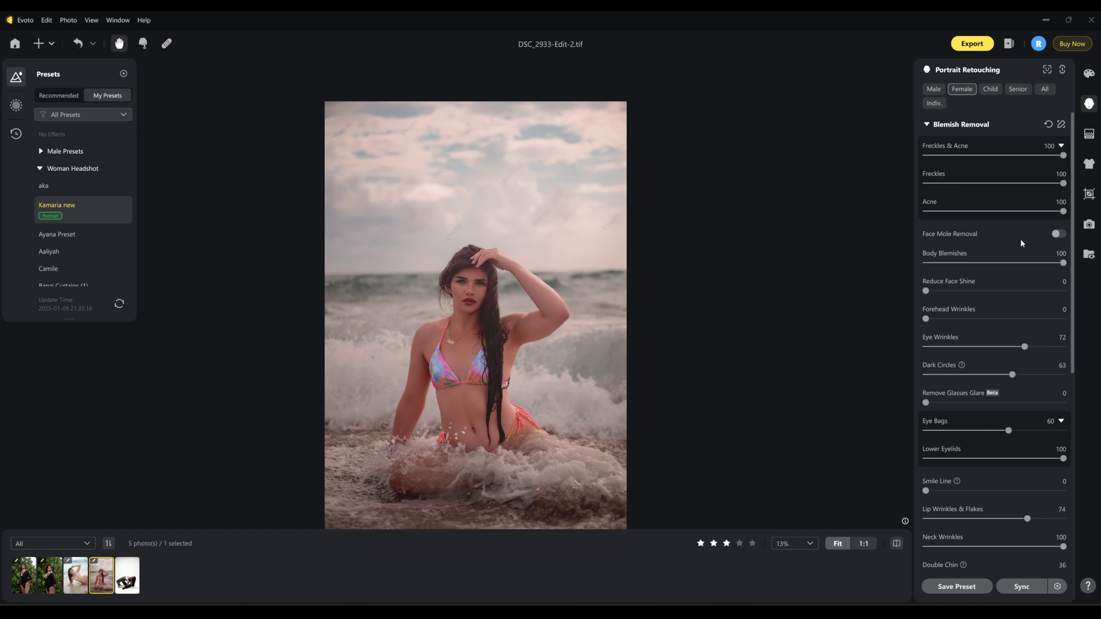
pyautogui.scroll(-3, 1020, 301)
pyautogui.scroll(3, 1020, 307)
# Adjust the white balance of DSC_2933-Edit-2 to Tint -11 and Temp -10, and compare the result with the original.
pyautogui.click(1088, 73)
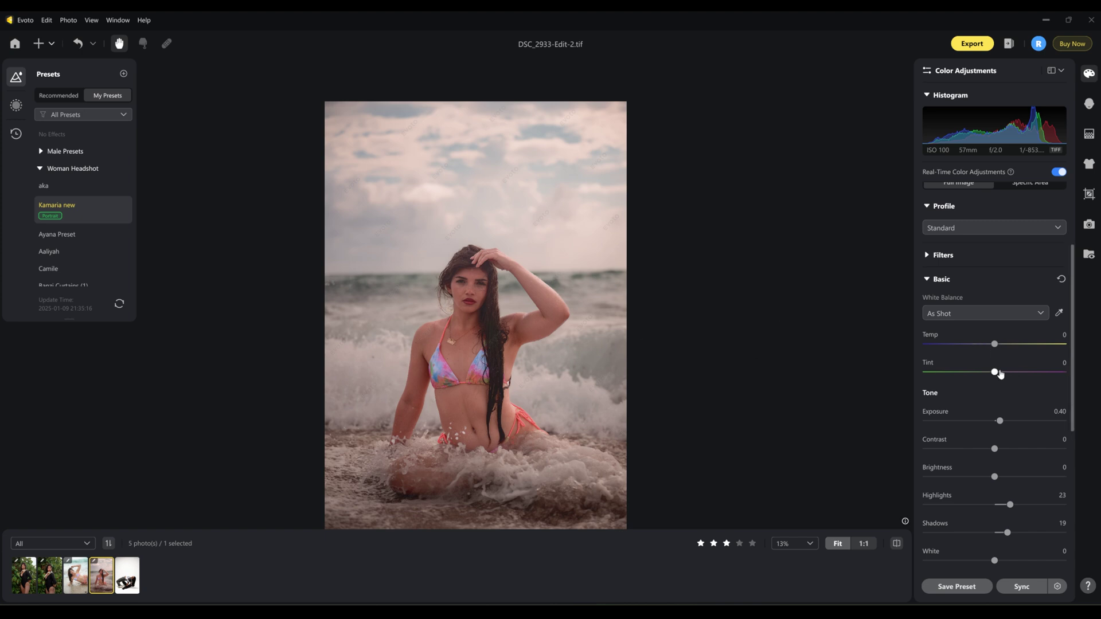
pyautogui.moveTo(995, 373); pyautogui.dragTo(990, 372)
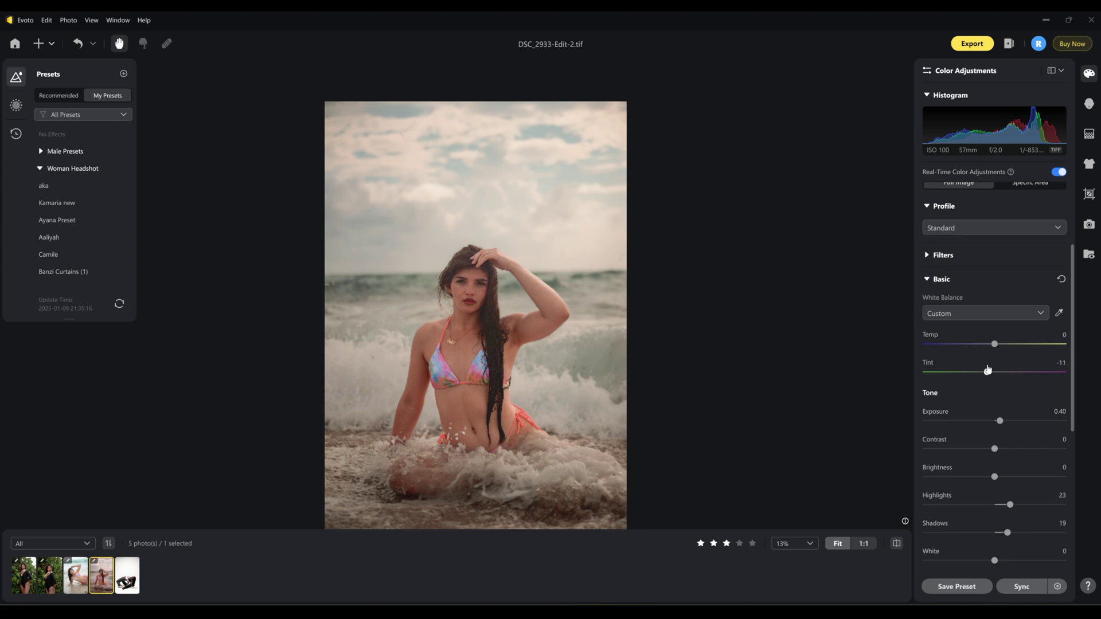
pyautogui.moveTo(994, 346); pyautogui.dragTo(987, 349)
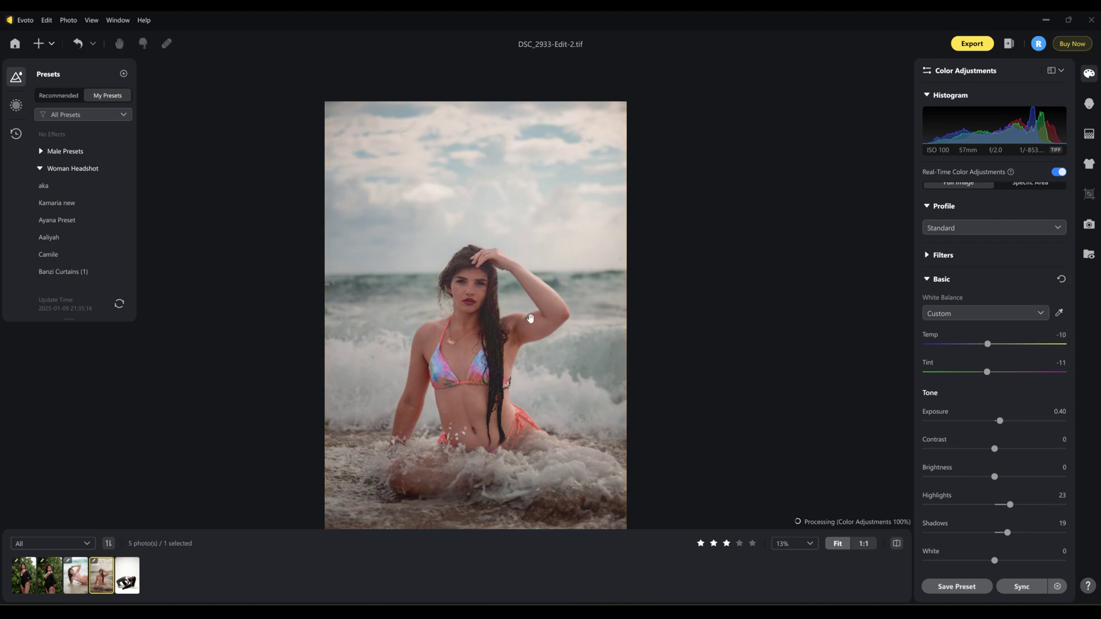
pyautogui.scroll(5, 406, 283)
pyautogui.scroll(-4, 547, 308)
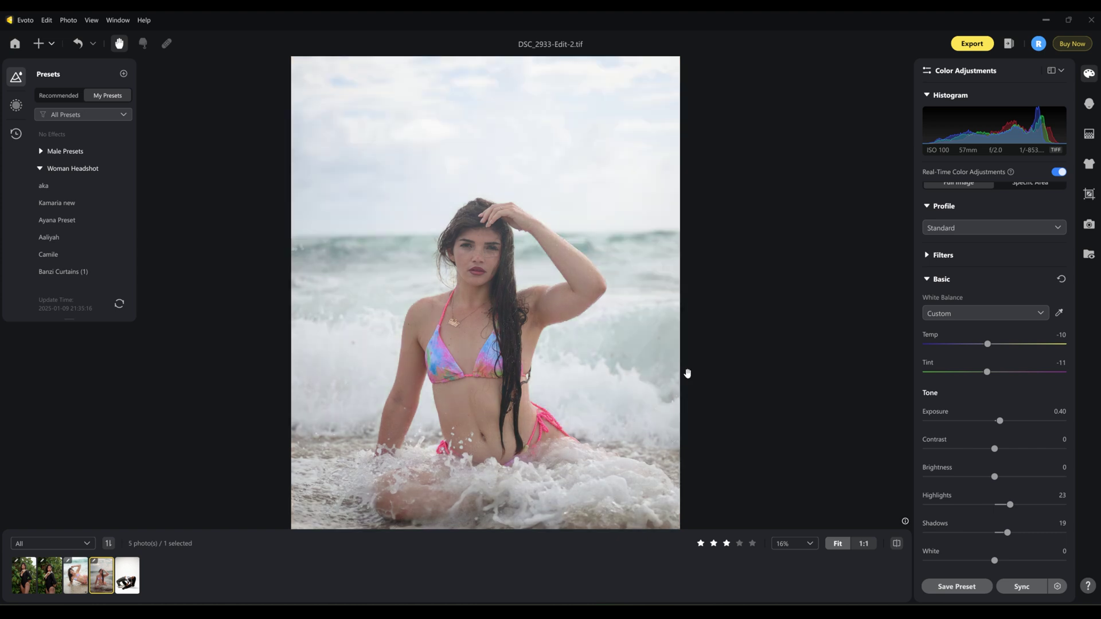
# Examine the portrait retouching on the woman's face and body up close, and compare the whole photo before and after the edits.
pyautogui.click(1088, 104)
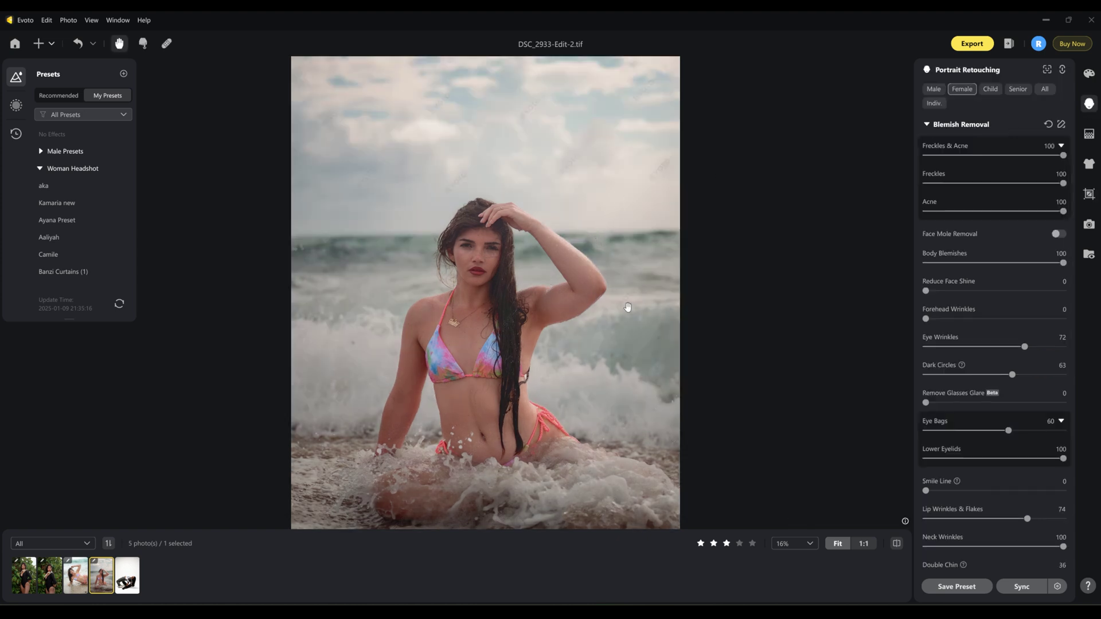
pyautogui.scroll(3, 484, 249)
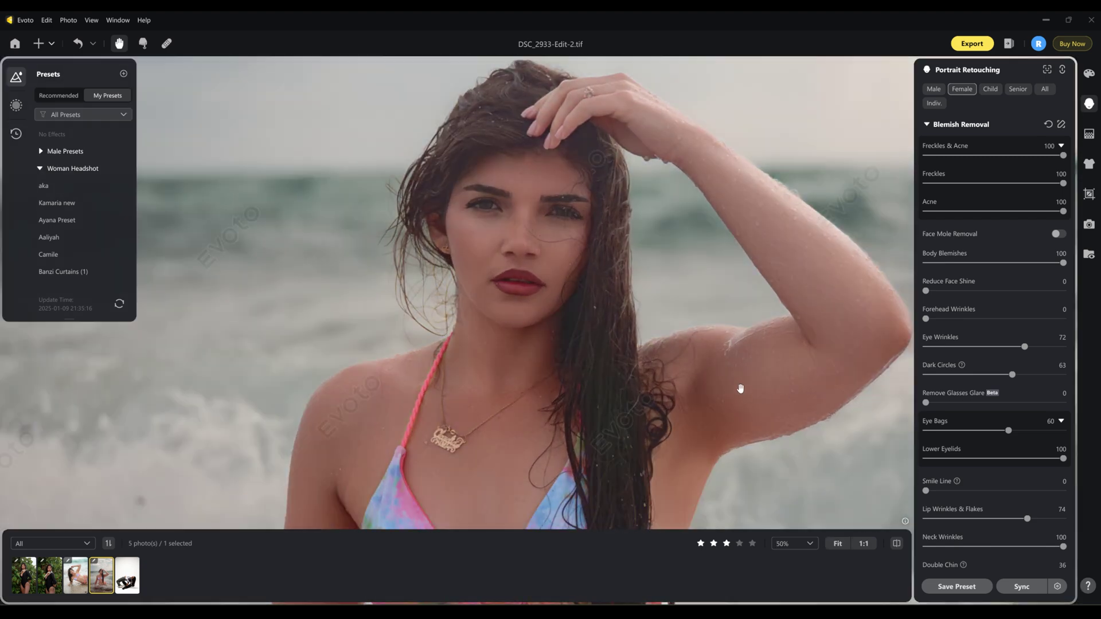
pyautogui.scroll(-3, 650, 374)
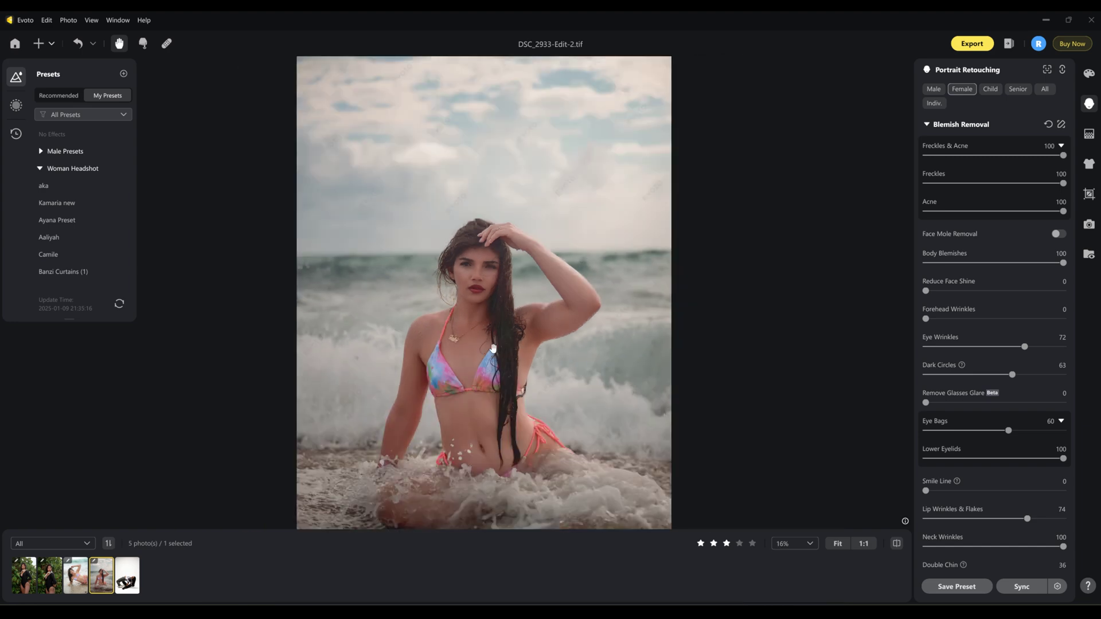
pyautogui.scroll(5, 479, 287)
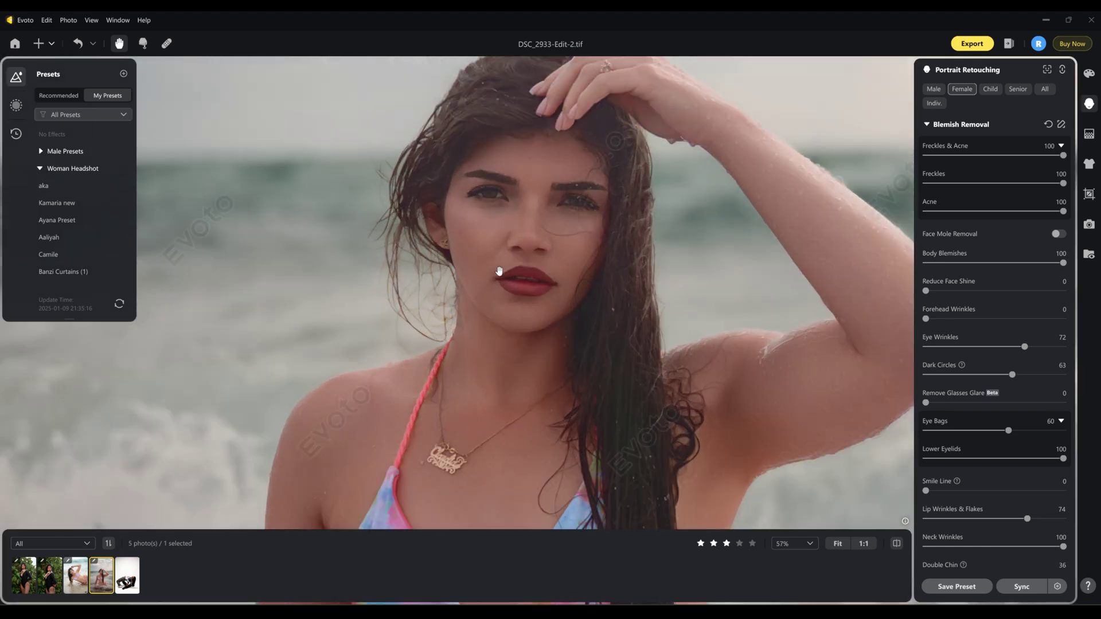
pyautogui.moveTo(498, 271); pyautogui.dragTo(487, 328)
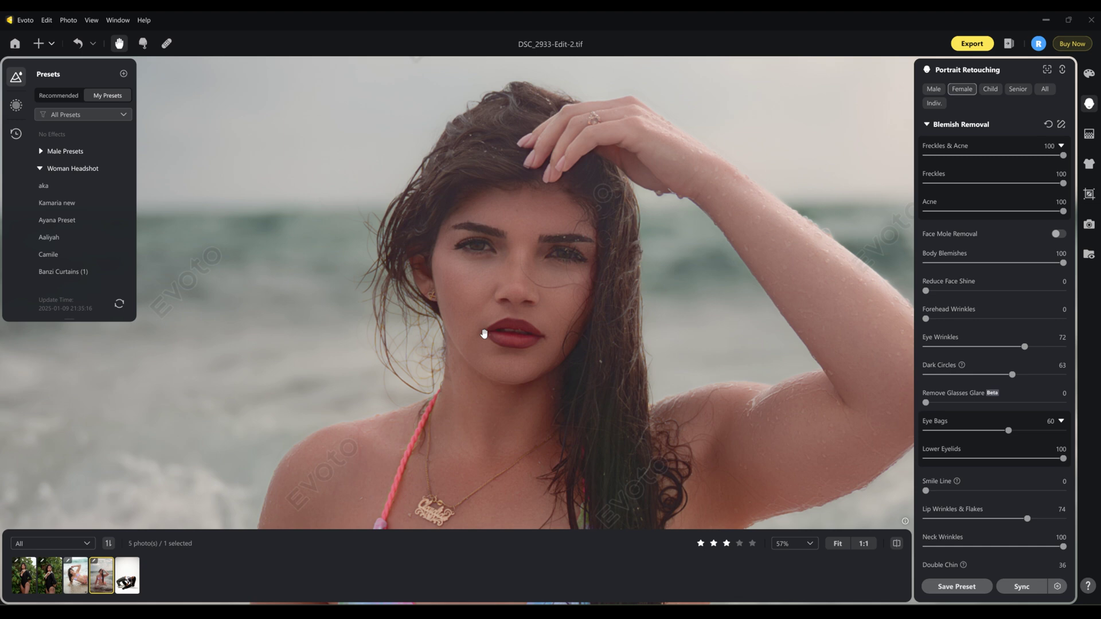
pyautogui.scroll(-6, 1040, 302)
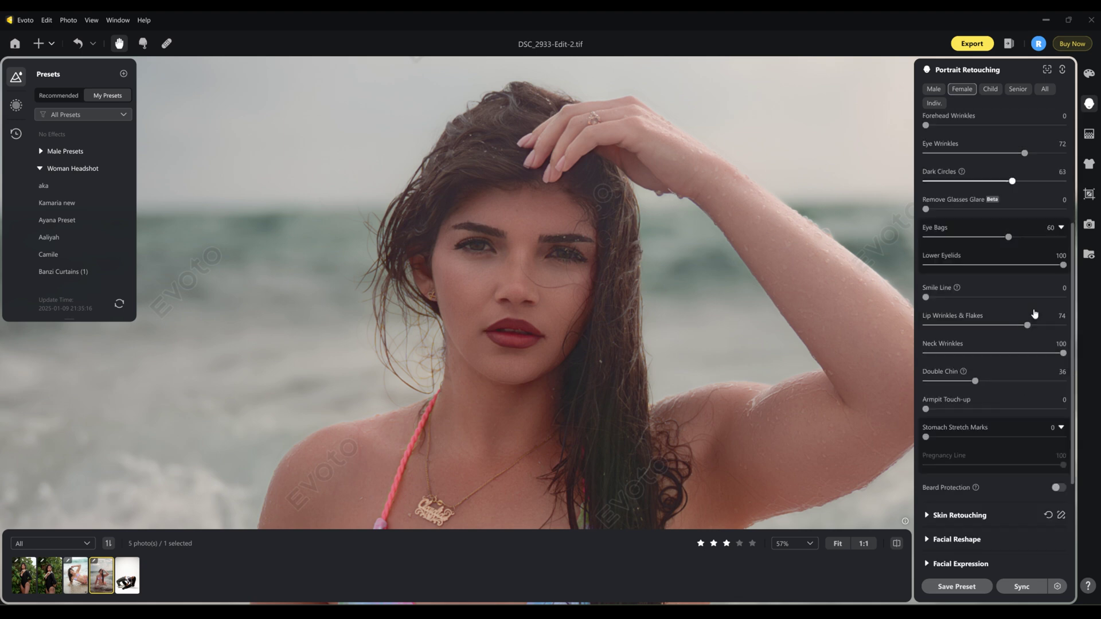
pyautogui.scroll(5, 1028, 322)
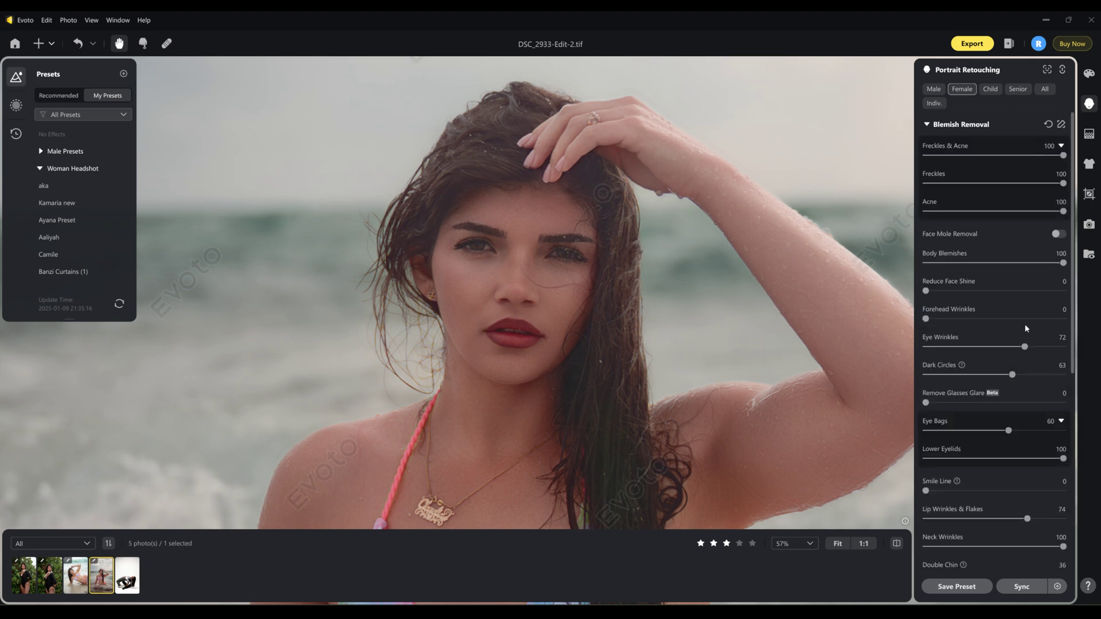
pyautogui.scroll(-5, 738, 308)
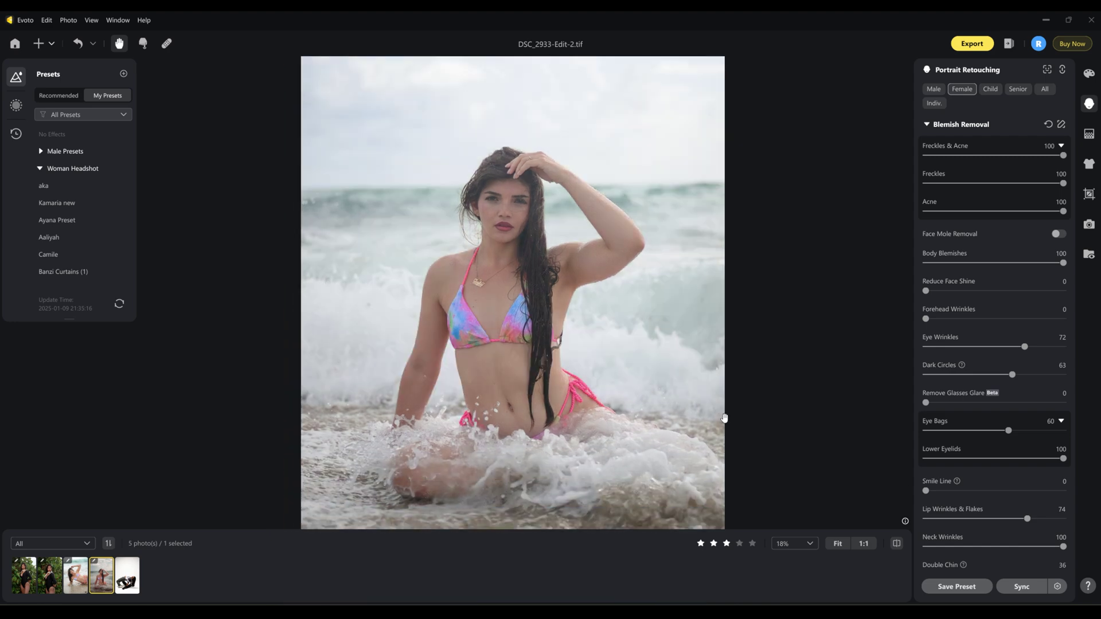
pyautogui.press('\\')
pyautogui.press('\\')
pyautogui.press('\\')
pyautogui.press('\\')
pyautogui.press('\\')
# In Full Body Reshape, set the linked left and right Waist values to -85 and Hips to 38.
pyautogui.scroll(-5, 972, 460)
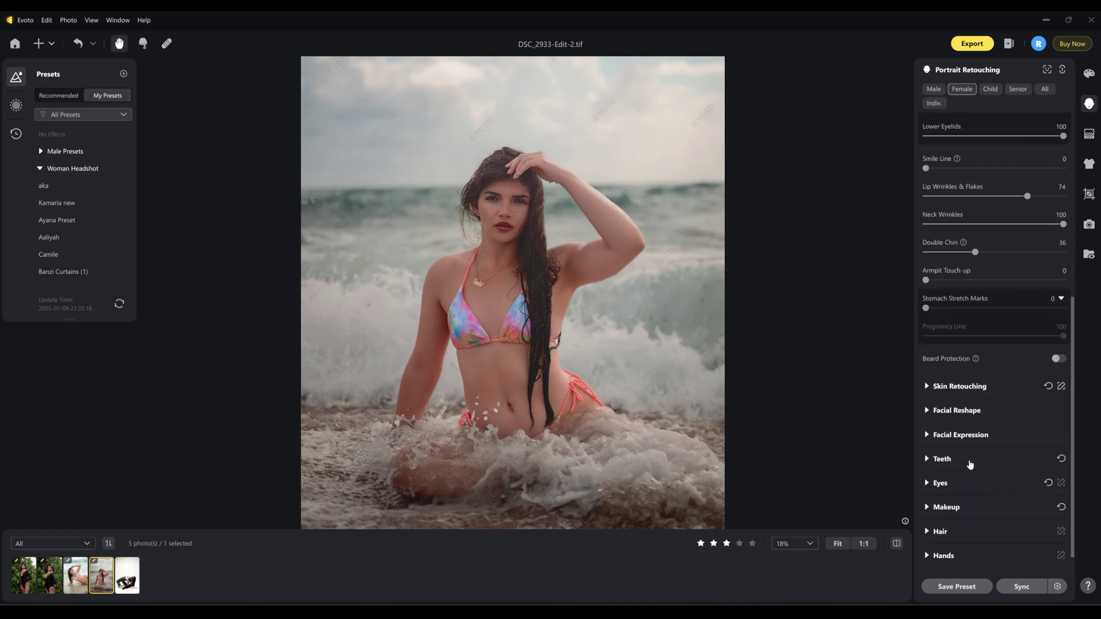
pyautogui.click(927, 559)
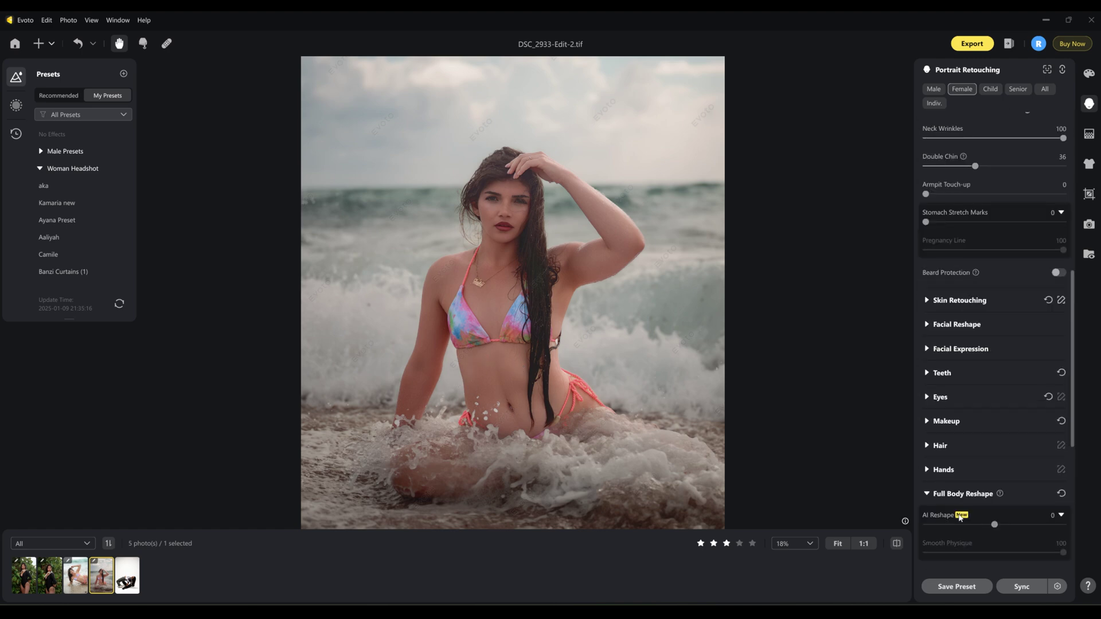
pyautogui.scroll(-3, 935, 488)
pyautogui.scroll(-3, 940, 499)
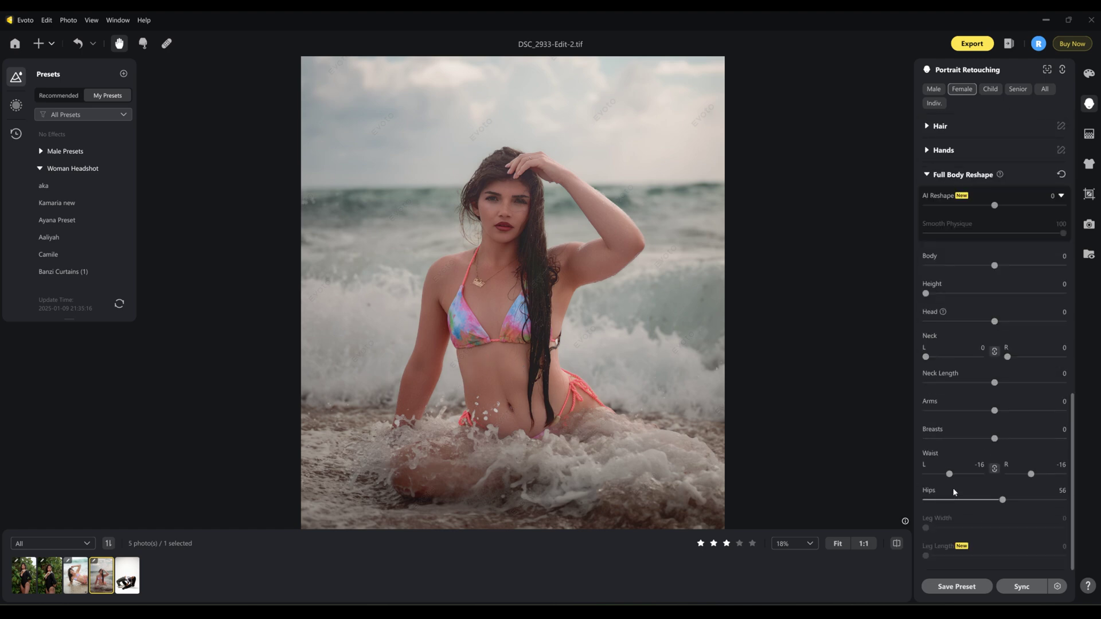
pyautogui.moveTo(1002, 500); pyautogui.dragTo(931, 478)
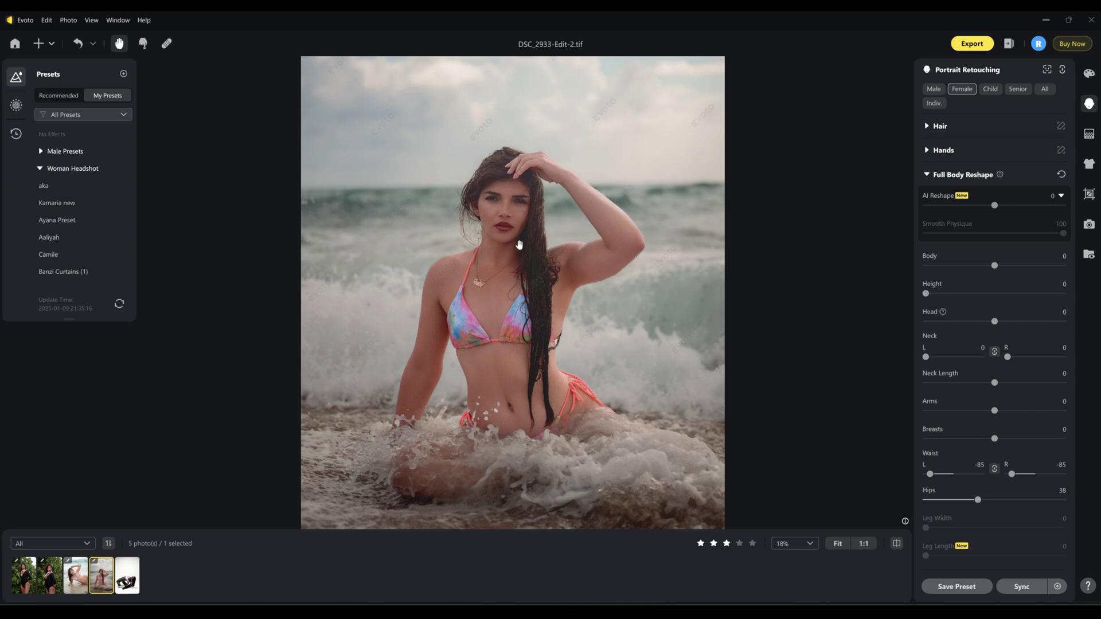
pyautogui.scroll(2, 519, 245)
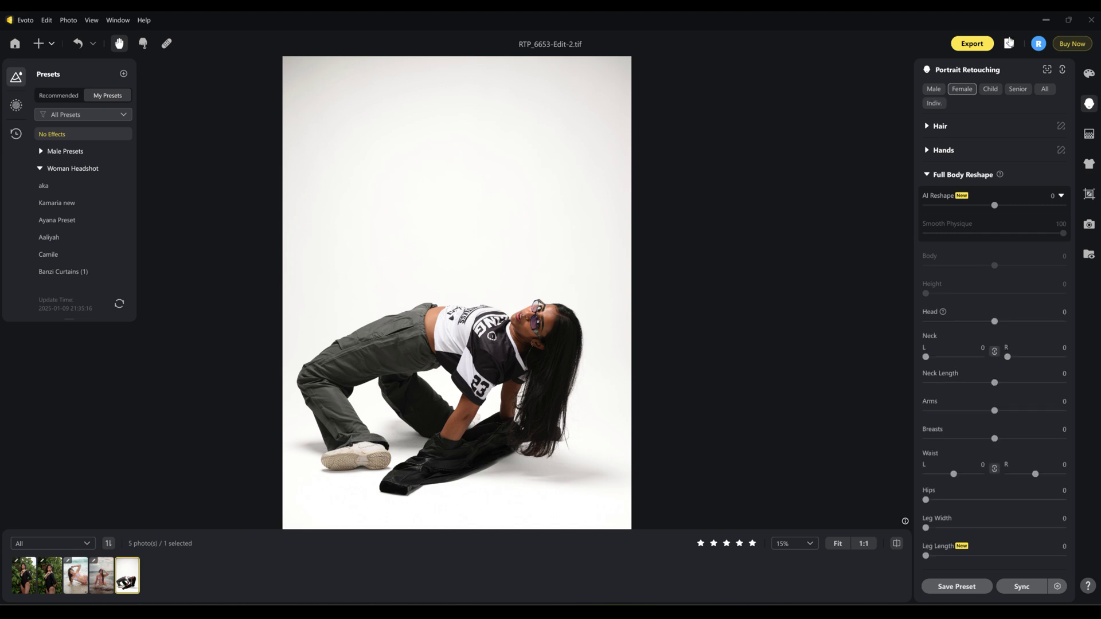
# Apply the saved unnamed (7) color-match look to RTP_6653-Edit-2 and open the look's Specific Area settings.
pyautogui.click(1089, 73)
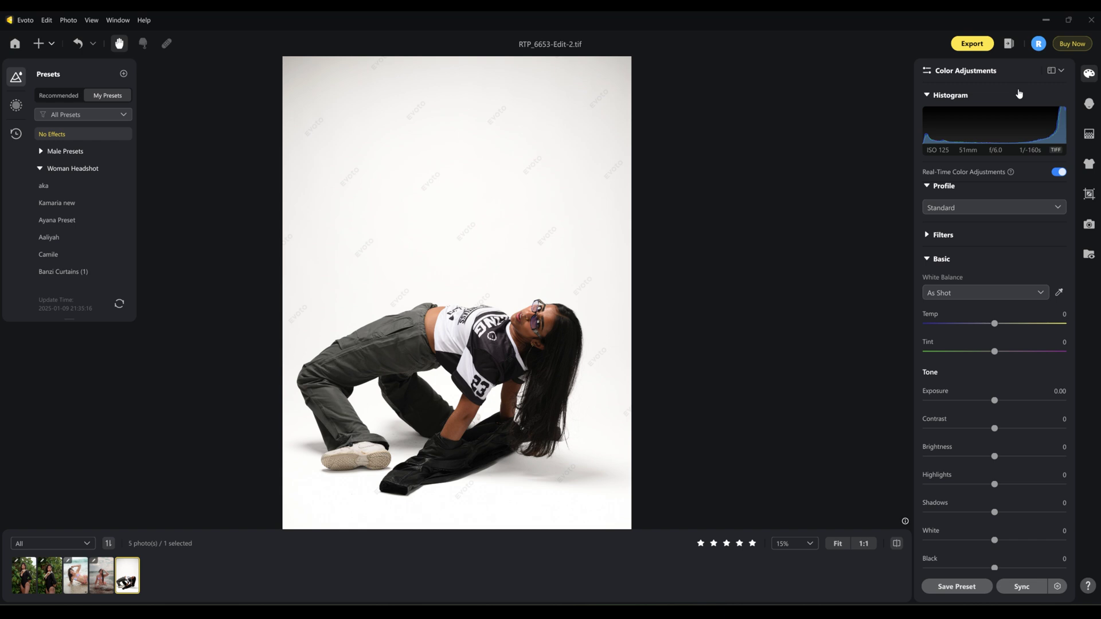
pyautogui.click(1056, 70)
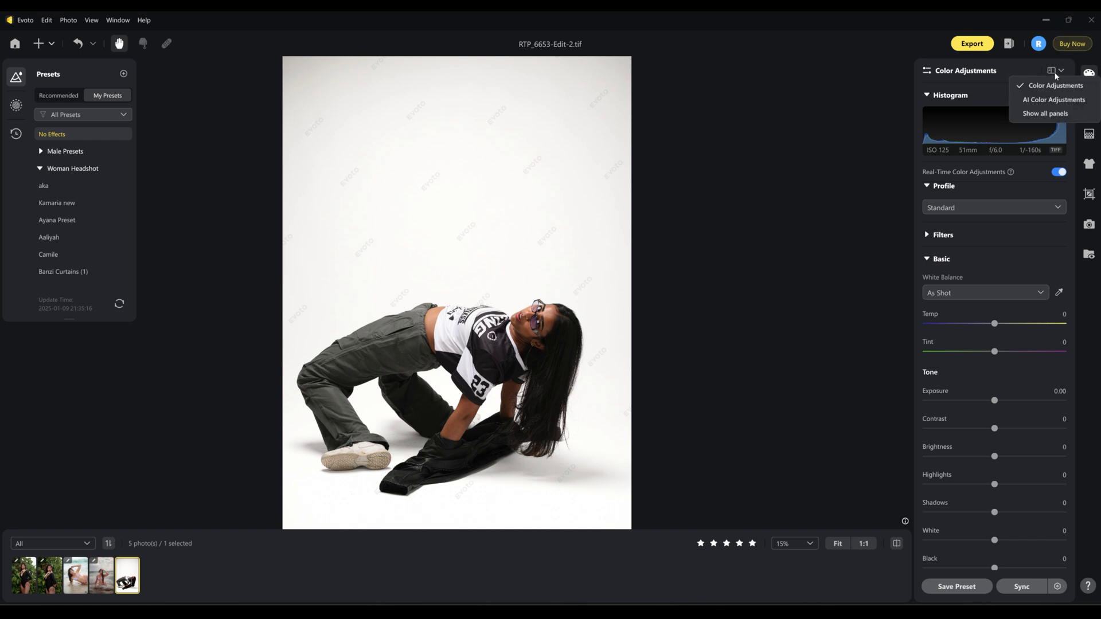
pyautogui.click(1040, 101)
pyautogui.scroll(-3, 1027, 418)
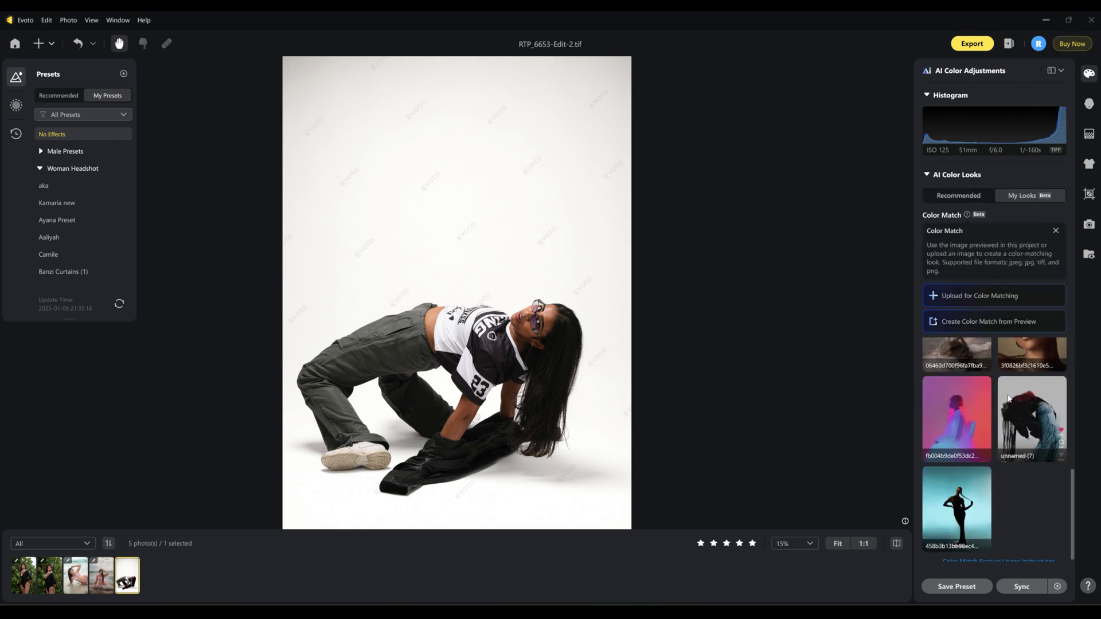
pyautogui.doubleClick(1024, 439)
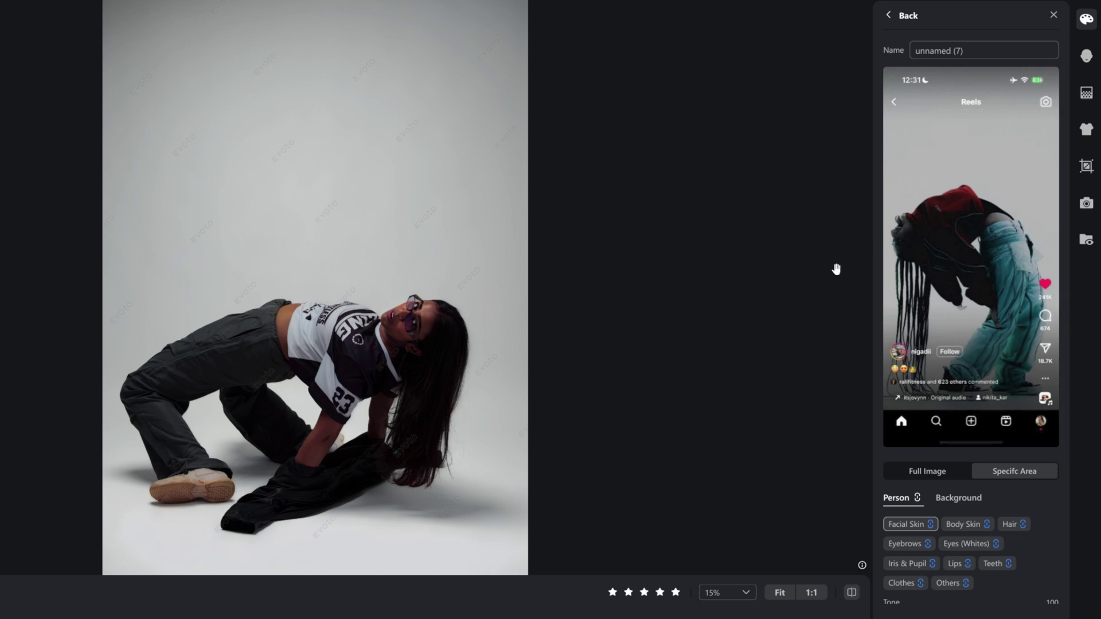
# In the unnamed (7) look's Specific Area settings, set the linked Person regions' Tone to 62 and Color to 83.
pyautogui.scroll(-1, 971, 469)
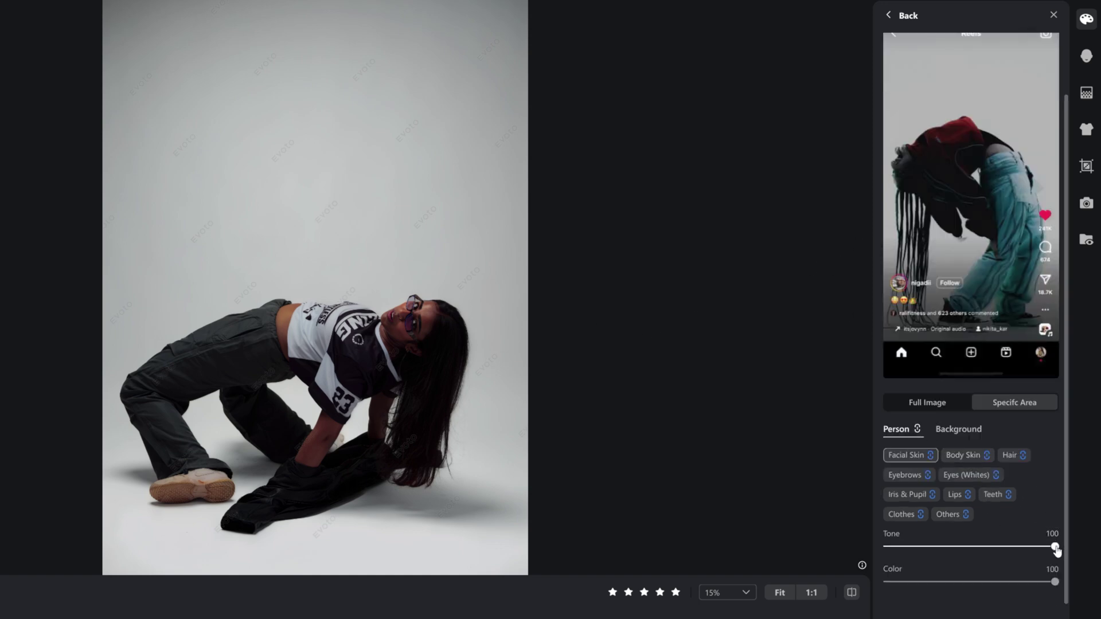
pyautogui.moveTo(1055, 547); pyautogui.dragTo(838, 538)
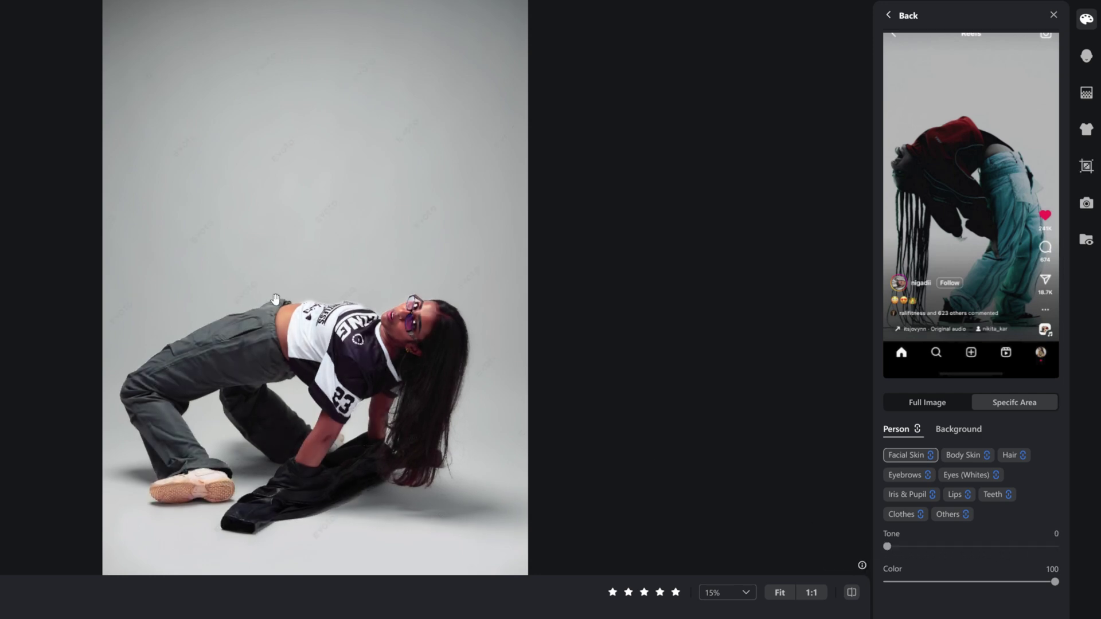
pyautogui.moveTo(888, 546); pyautogui.dragTo(996, 554)
pyautogui.moveTo(1055, 582); pyautogui.dragTo(1026, 590)
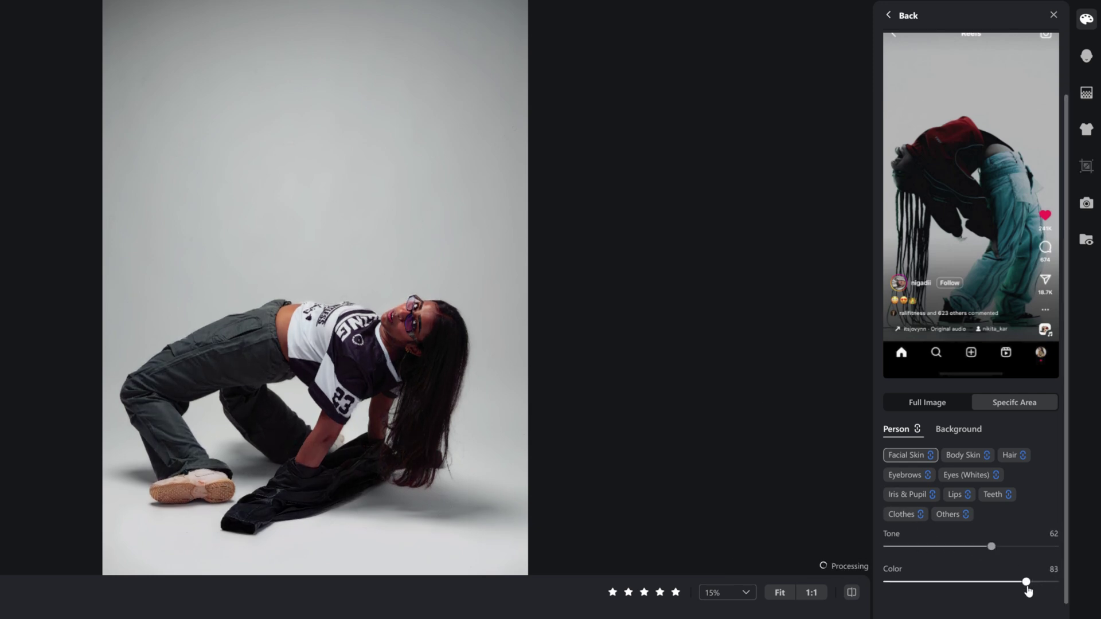
# In Color Adjustments, set the Highlights of RTP_6653-Edit-2 to 6.
pyautogui.scroll(3, 391, 323)
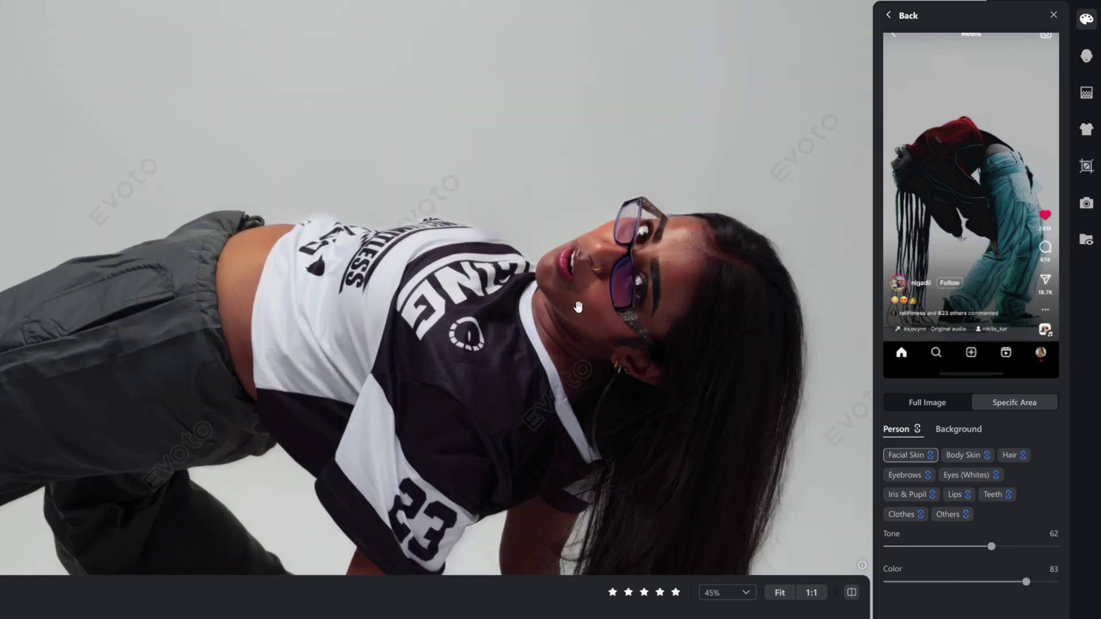
pyautogui.scroll(-3, 578, 308)
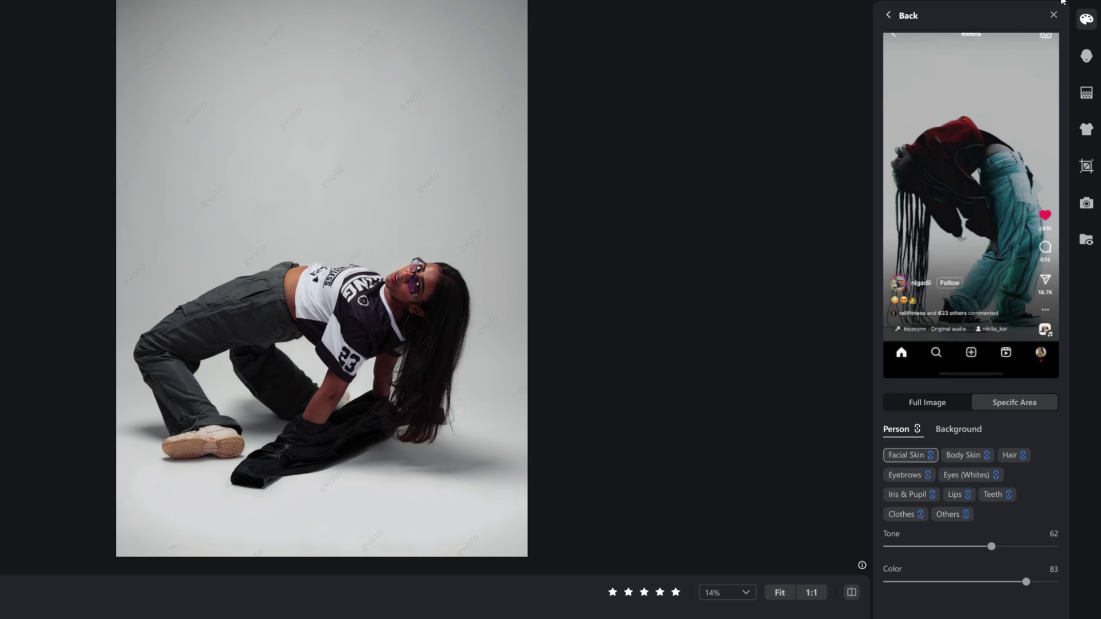
pyautogui.click(898, 17)
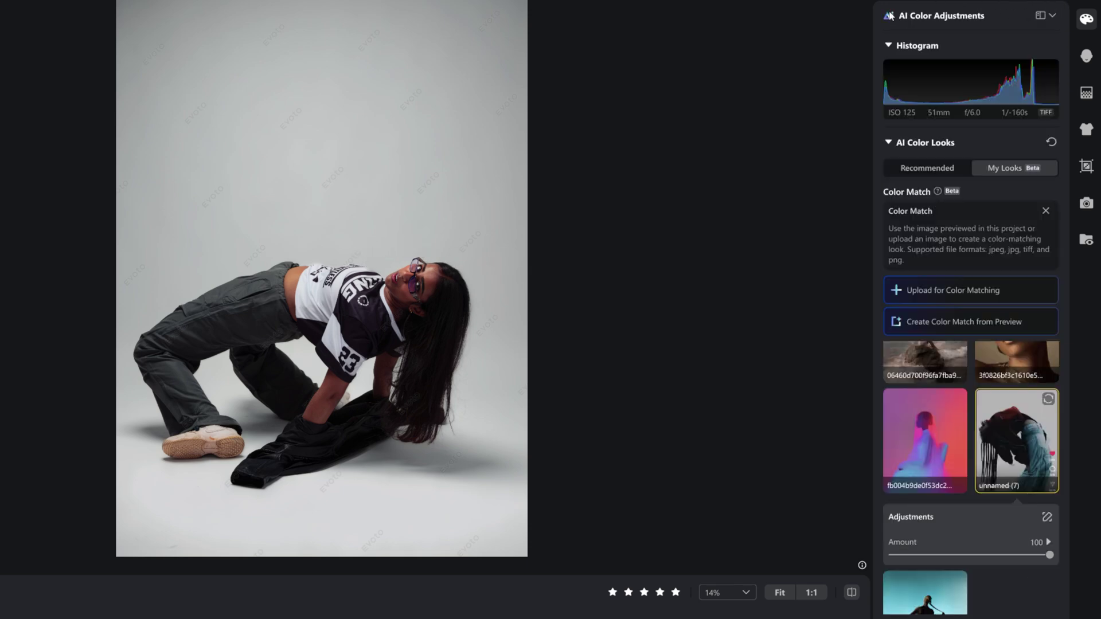
pyautogui.click(1052, 15)
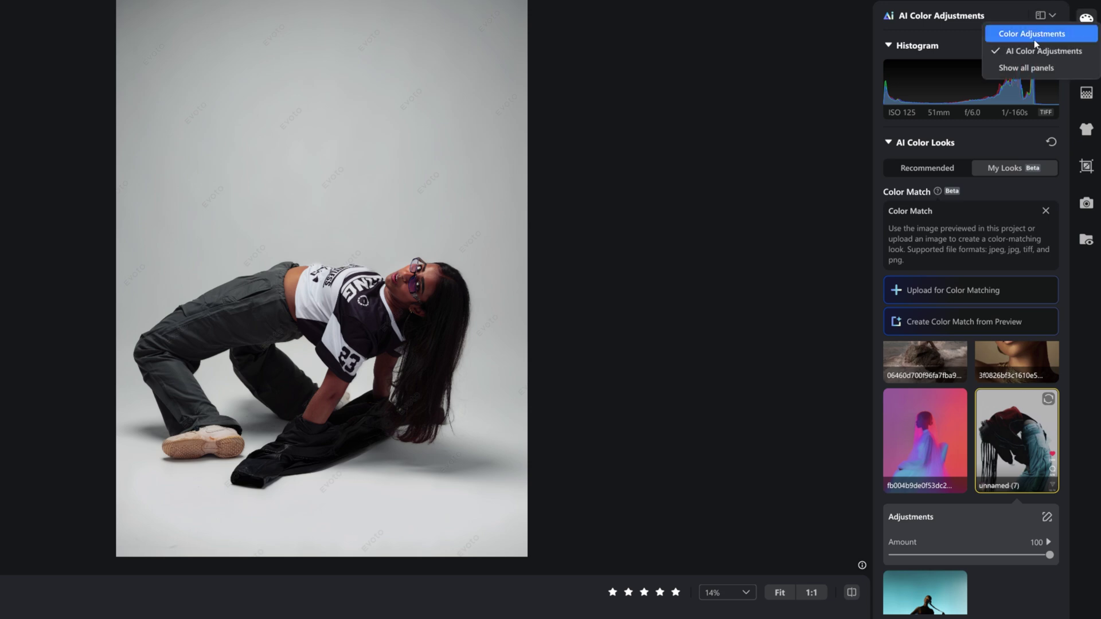
pyautogui.click(1034, 40)
pyautogui.scroll(-2, 998, 381)
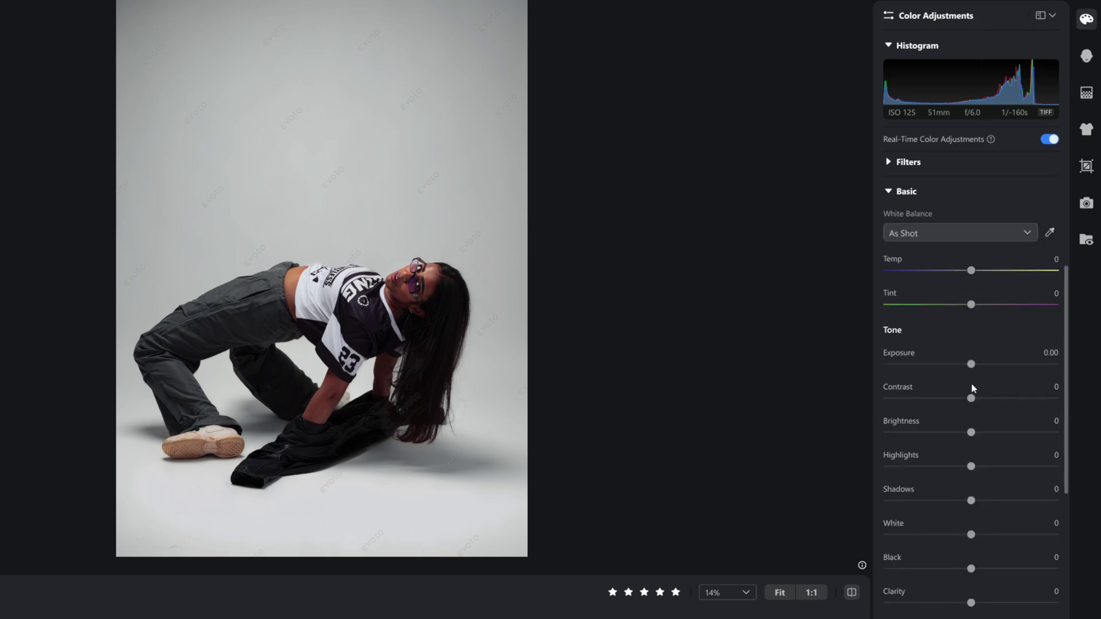
pyautogui.moveTo(971, 466)
pyautogui.mouseDown()
pyautogui.moveTo(992, 468)
pyautogui.moveTo(976, 467)
pyautogui.mouseUp()
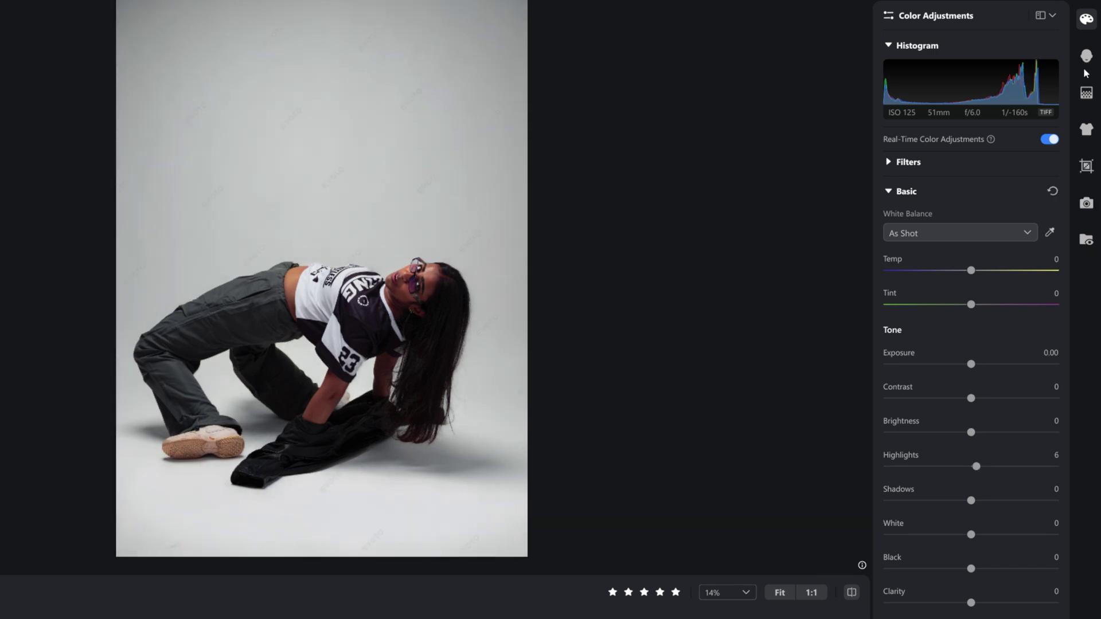
# Apply the Kamaria new portrait preset from the Woman Headshot presets to RTP_6653-Edit-2.
pyautogui.click(1087, 54)
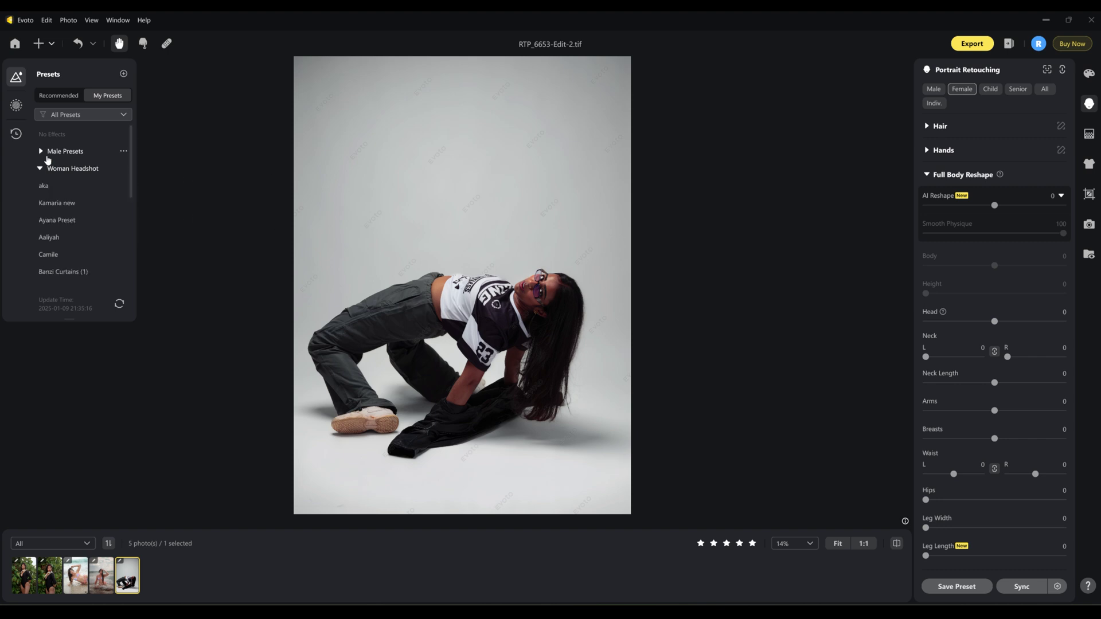
pyautogui.click(64, 212)
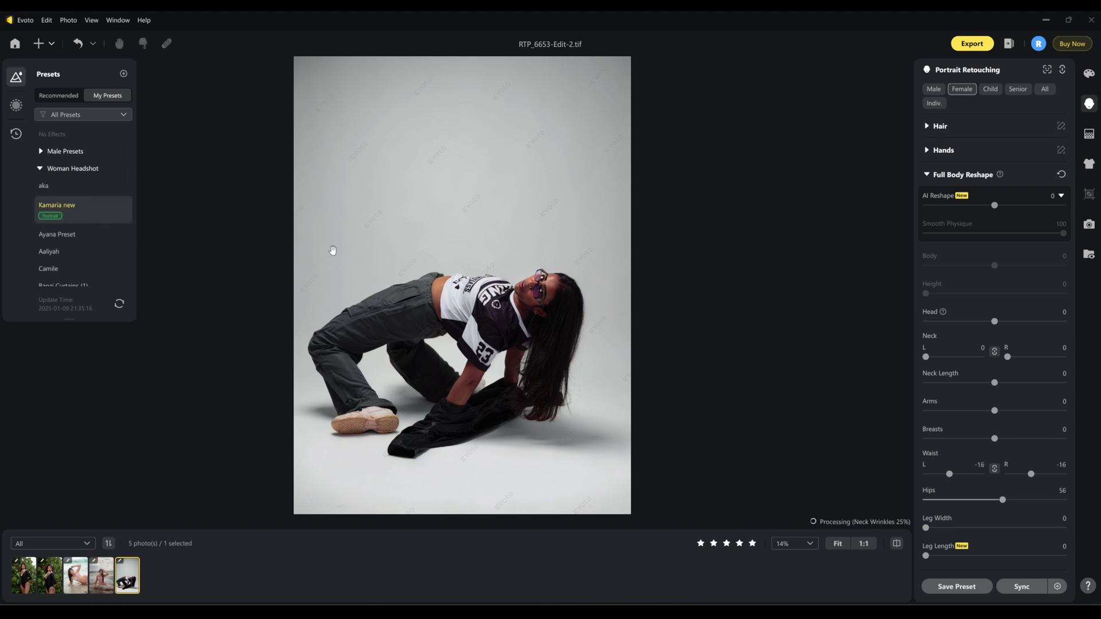
# Examine the retouching on the woman's face and body up close, and check the reshaped figure in the whole photo.
pyautogui.scroll(5, 531, 304)
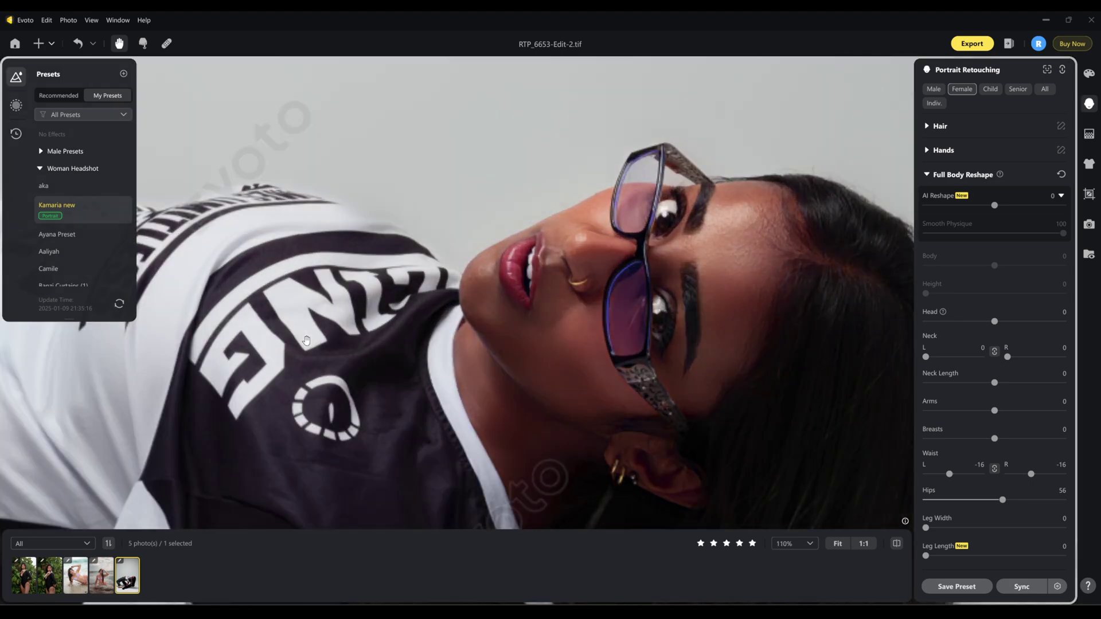
pyautogui.scroll(-4, 310, 341)
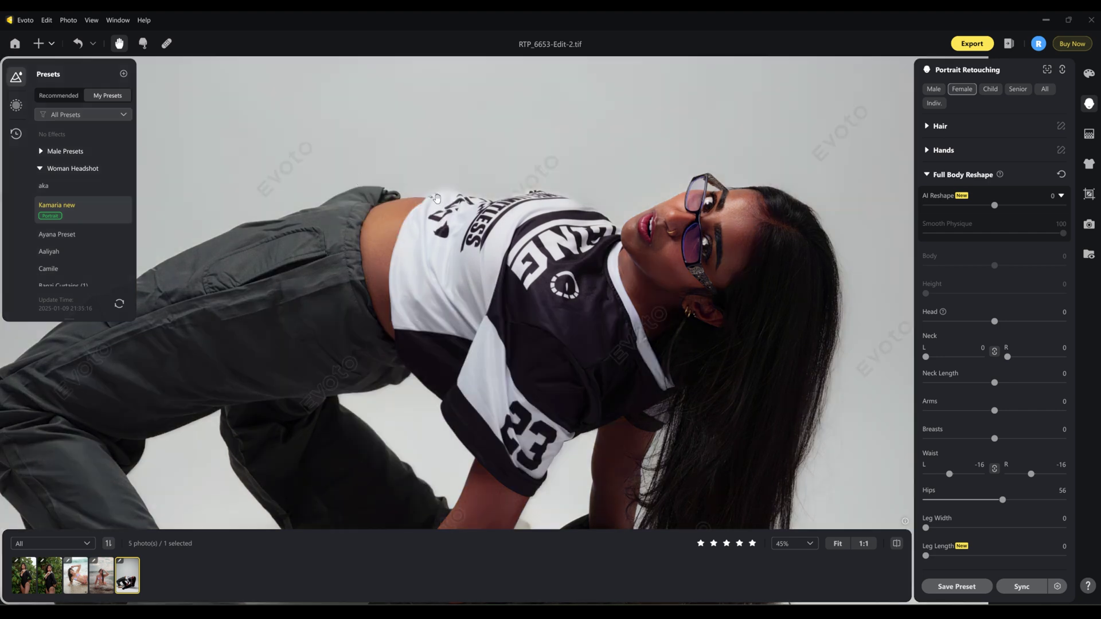
pyautogui.scroll(-4, 462, 289)
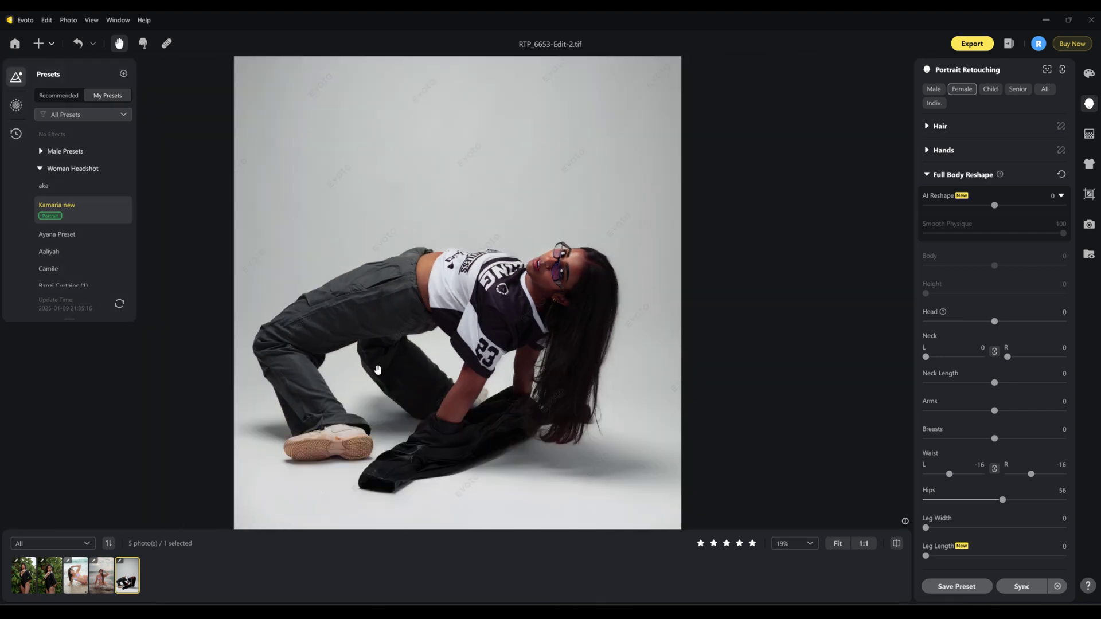
pyautogui.scroll(-2, 377, 369)
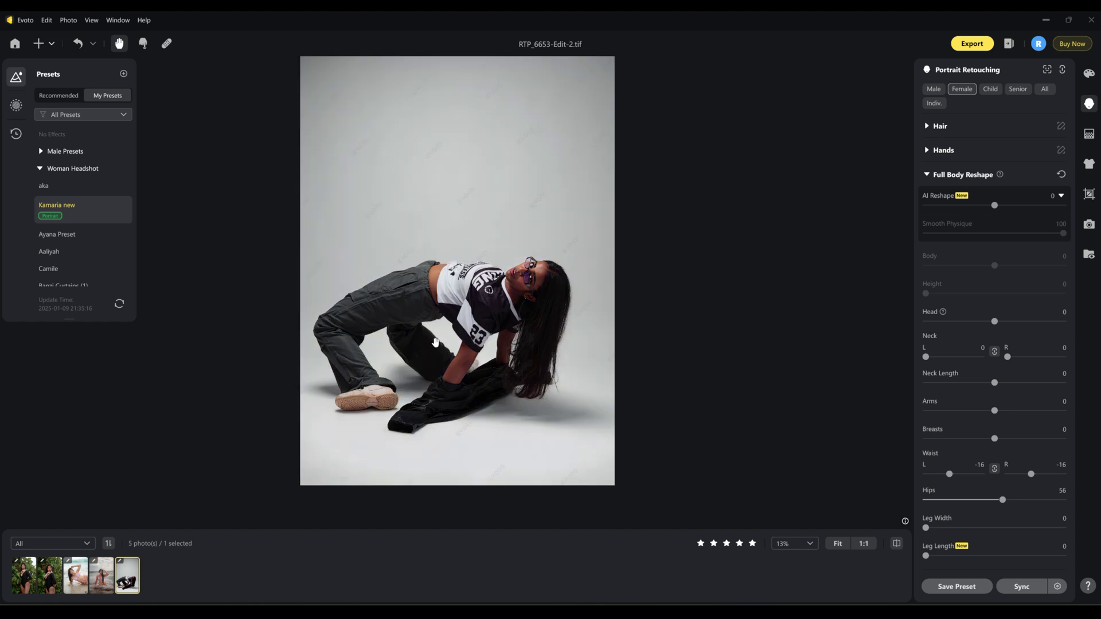
pyautogui.scroll(2, 473, 304)
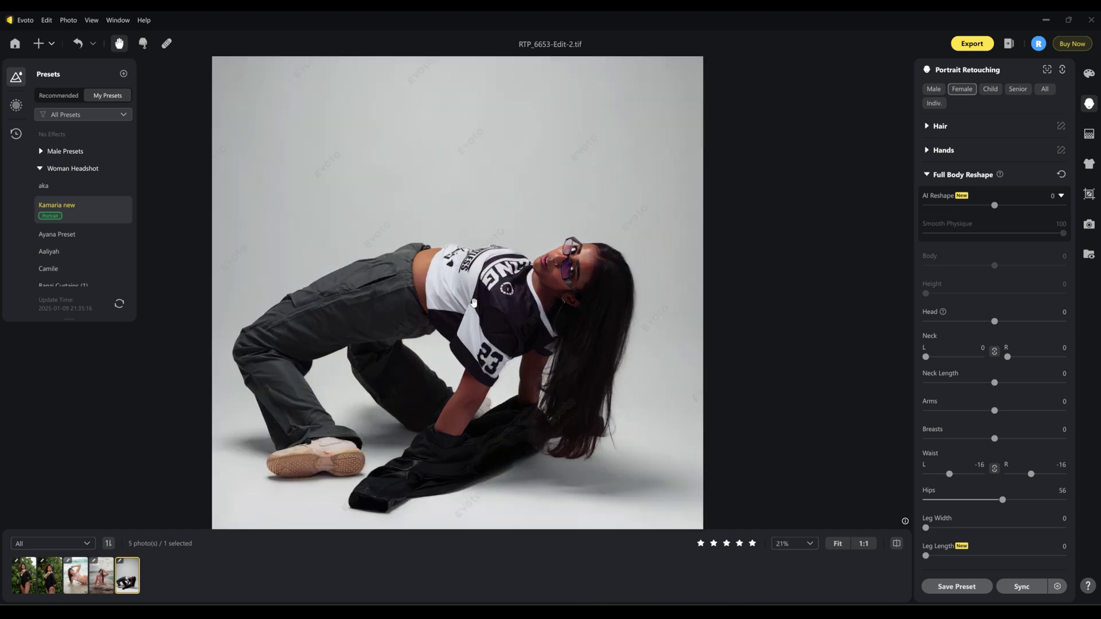
pyautogui.scroll(1, 475, 302)
pyautogui.scroll(-3, 458, 310)
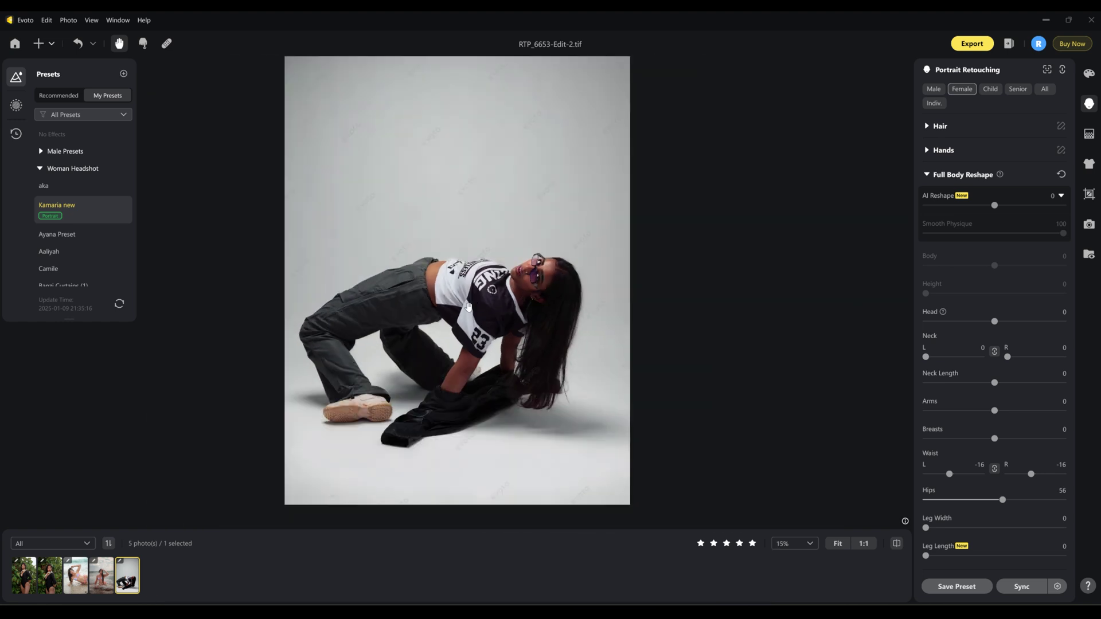
pyautogui.scroll(1, 430, 322)
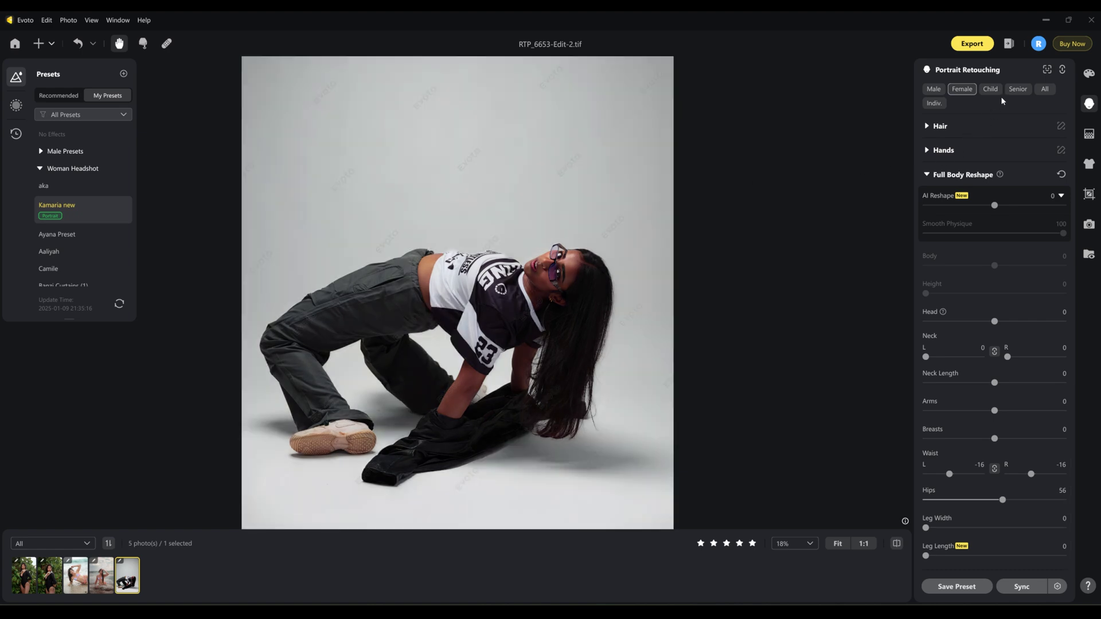
# Apply the saved pink-and-red fb004b9de0f53dc… color-match look to RTP_6653-Edit-2 and open the look's Specific Area settings.
pyautogui.click(1089, 73)
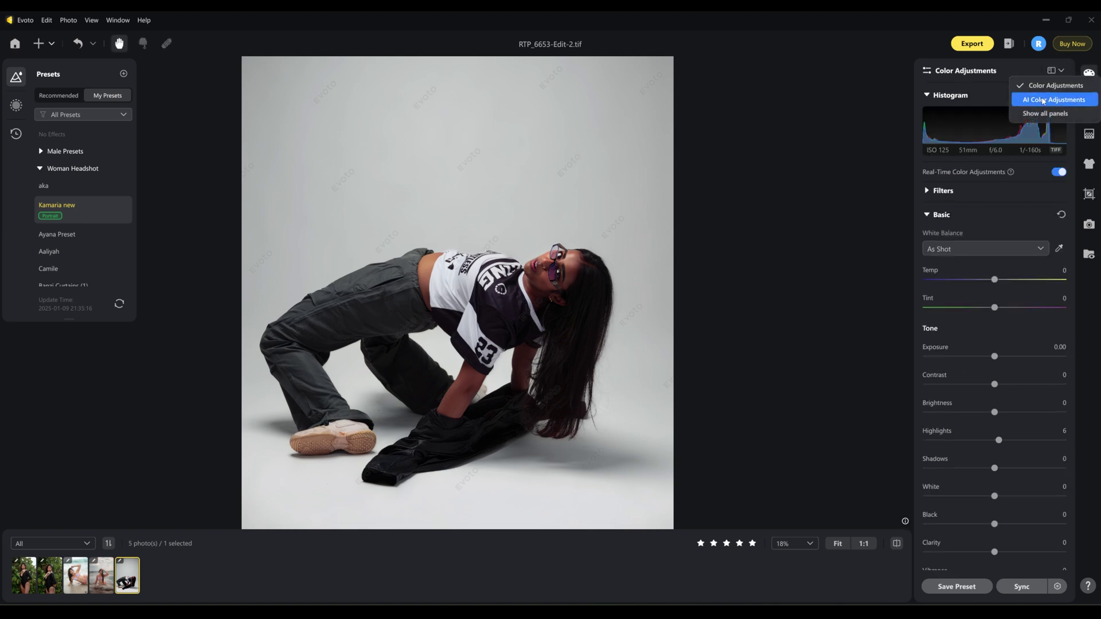
pyautogui.click(1027, 102)
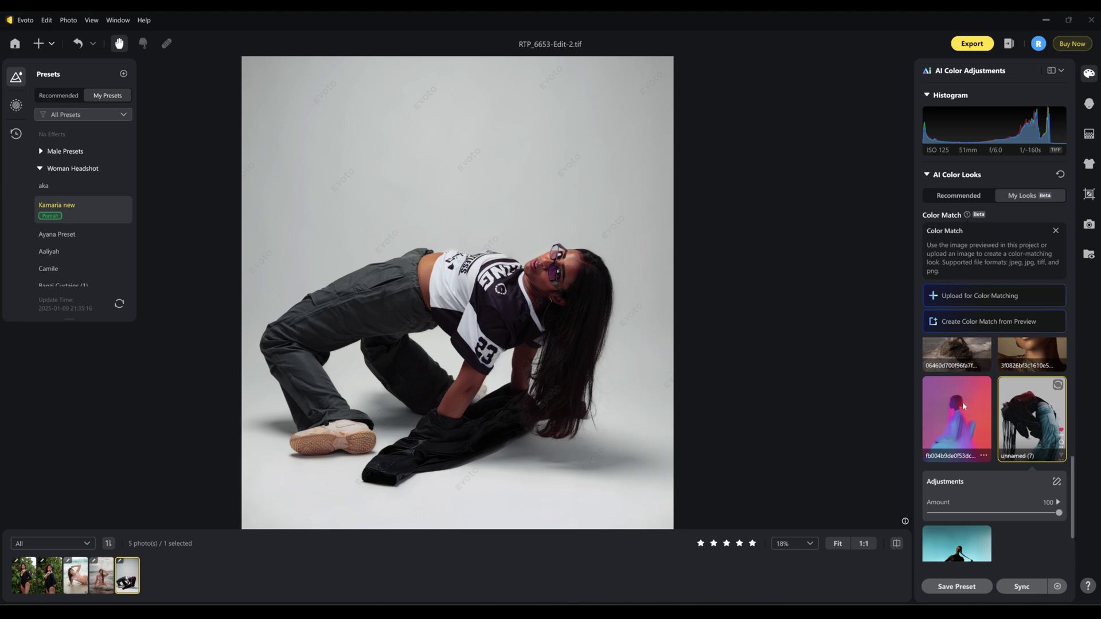
pyautogui.click(962, 402)
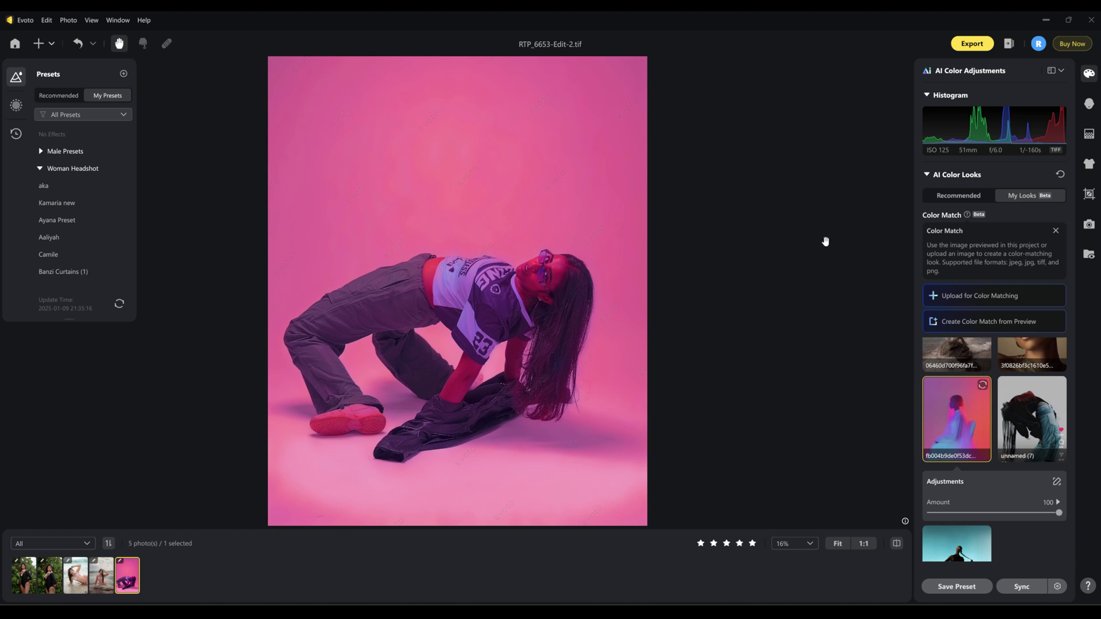
pyautogui.doubleClick(939, 401)
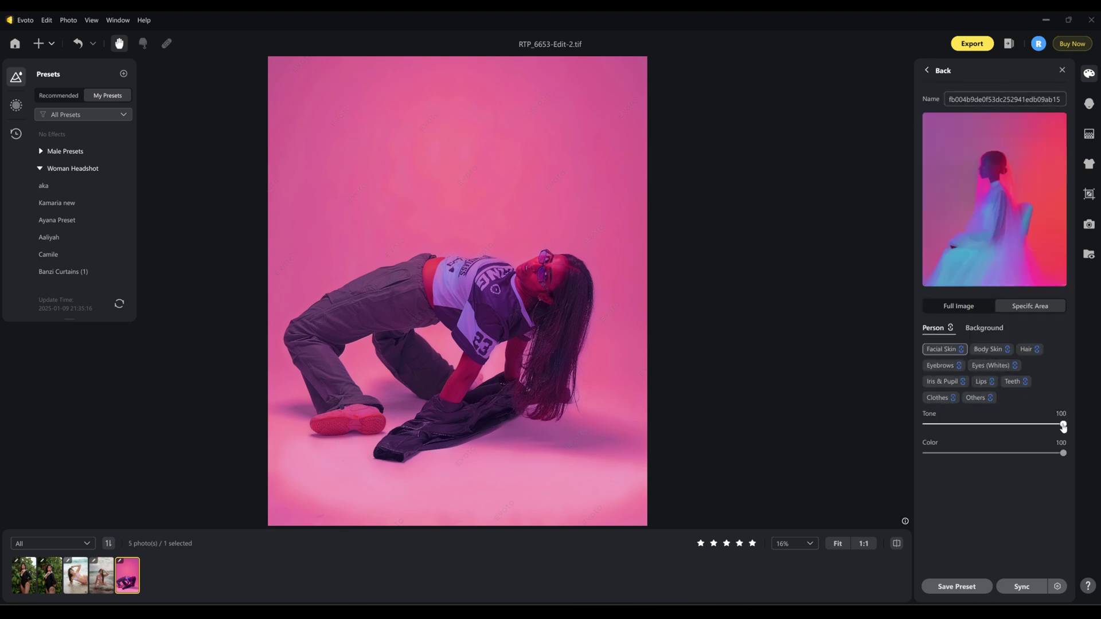
# In the fb004b9de0f53dc… look's Specific Area settings, set the linked Person regions' Tone to 46 and Color to 82.
pyautogui.moveTo(1062, 427); pyautogui.dragTo(923, 428)
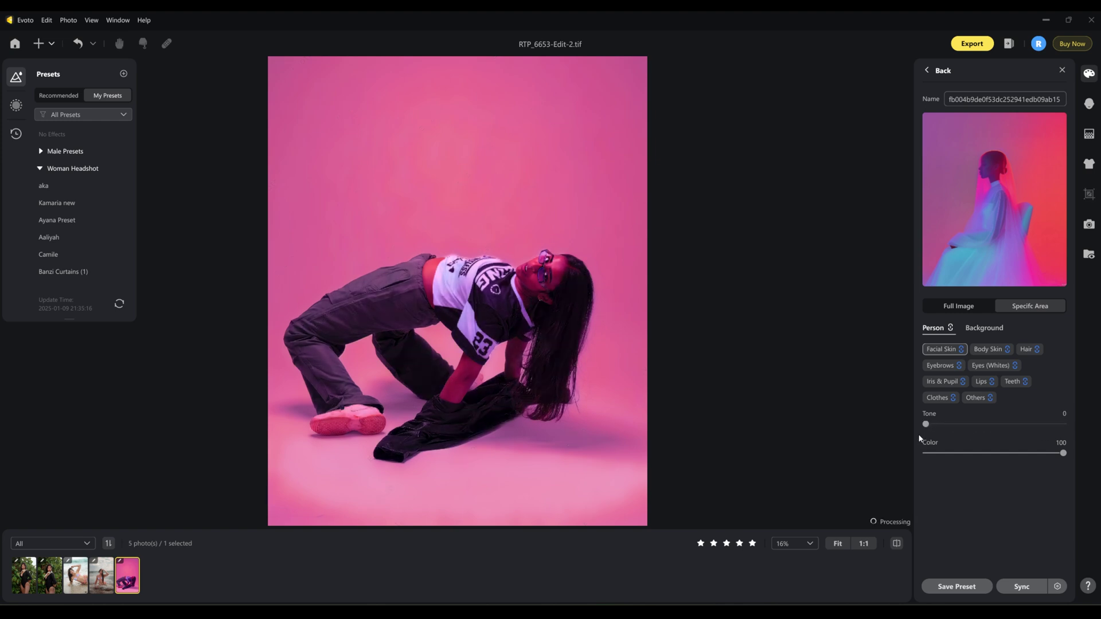
pyautogui.scroll(3, 580, 283)
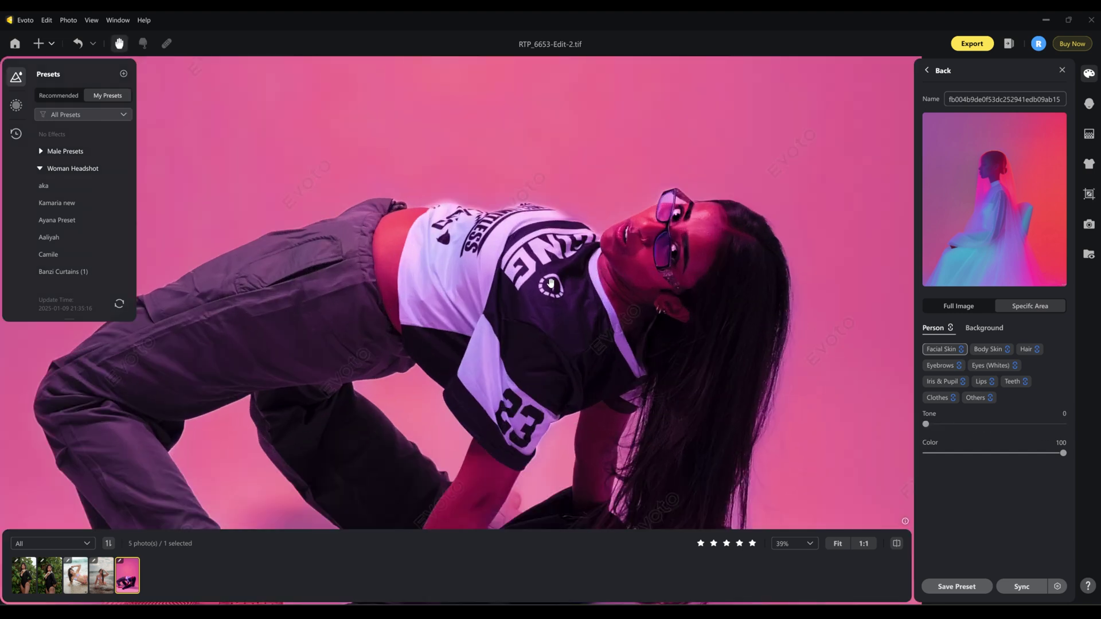
pyautogui.scroll(-3, 550, 283)
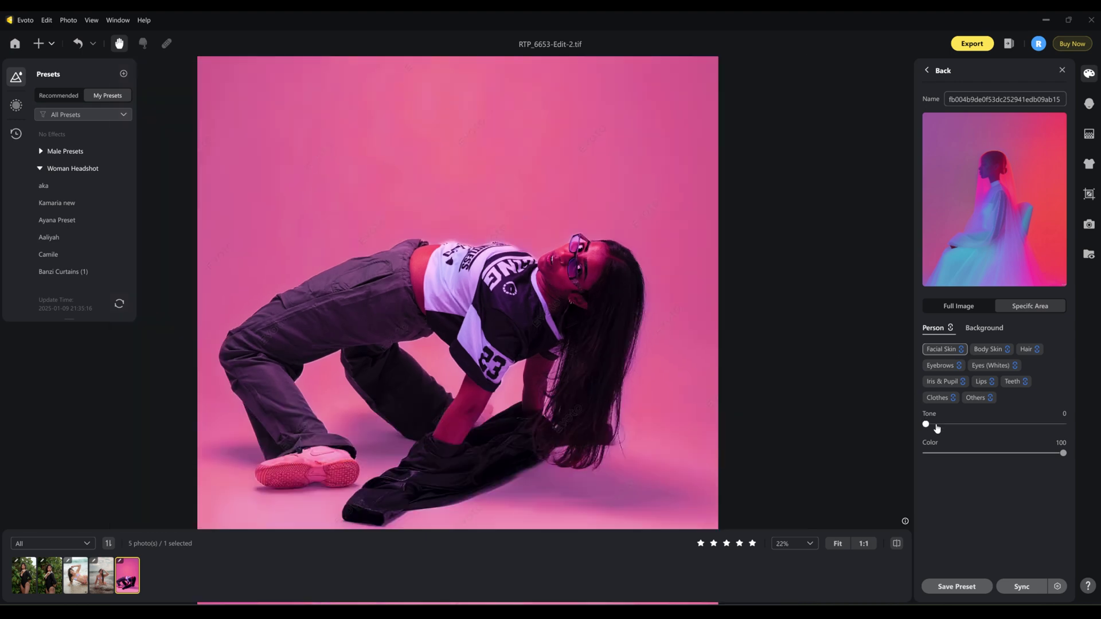
pyautogui.moveTo(927, 428); pyautogui.dragTo(988, 433)
pyautogui.moveTo(1062, 453); pyautogui.dragTo(1039, 457)
pyautogui.scroll(-3, 461, 250)
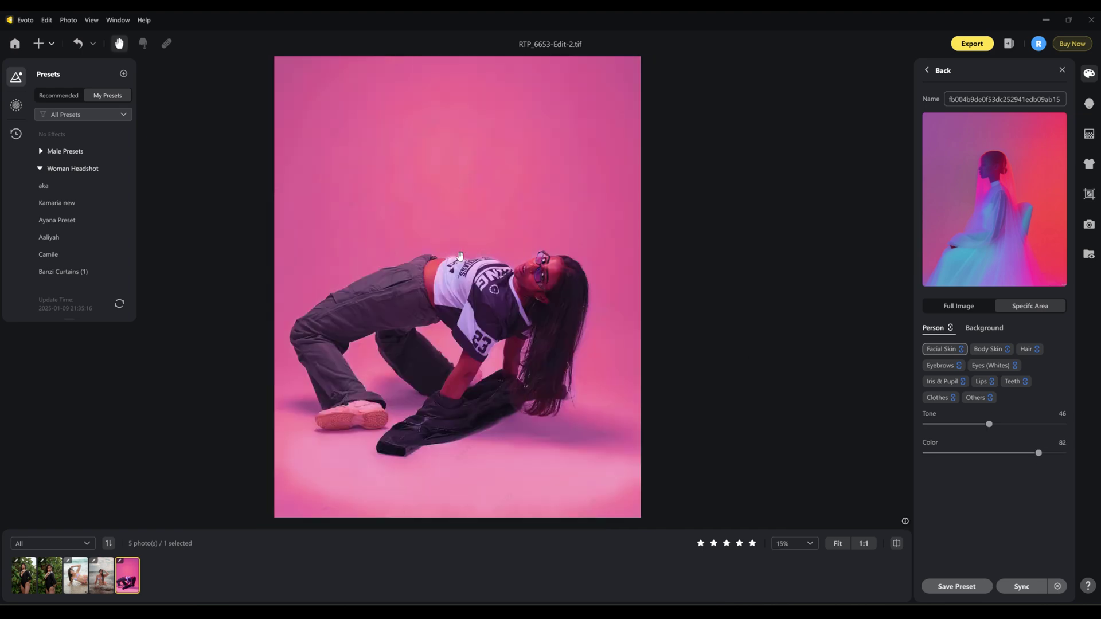
pyautogui.scroll(3, 461, 250)
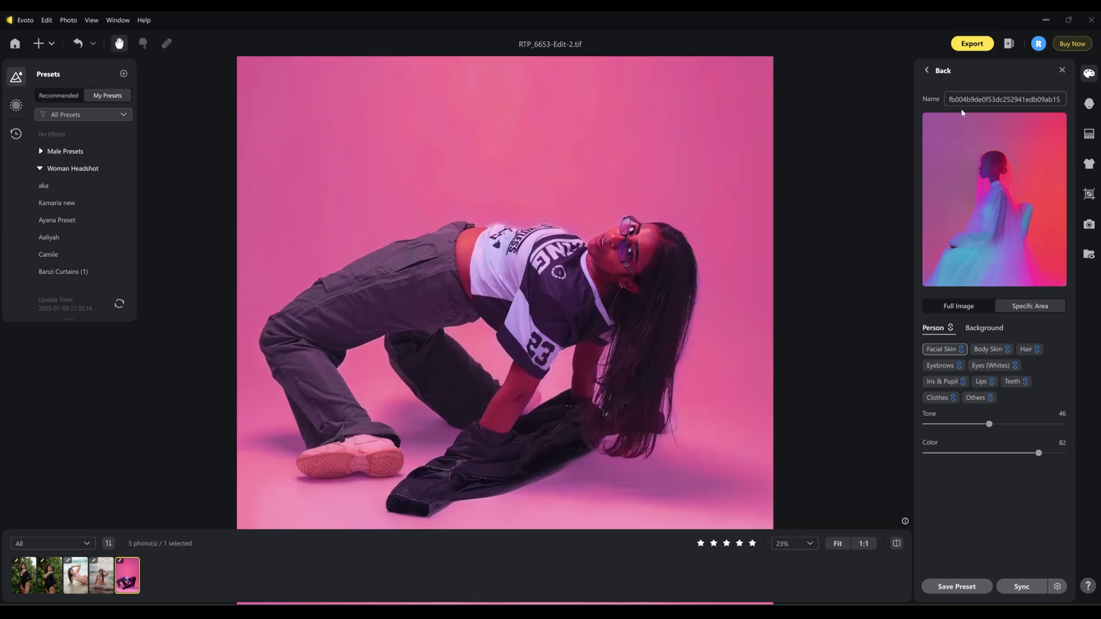
# In the basic Color Adjustments, set Black to -19, Shadows to -16 and Exposure to -0.25.
pyautogui.click(928, 71)
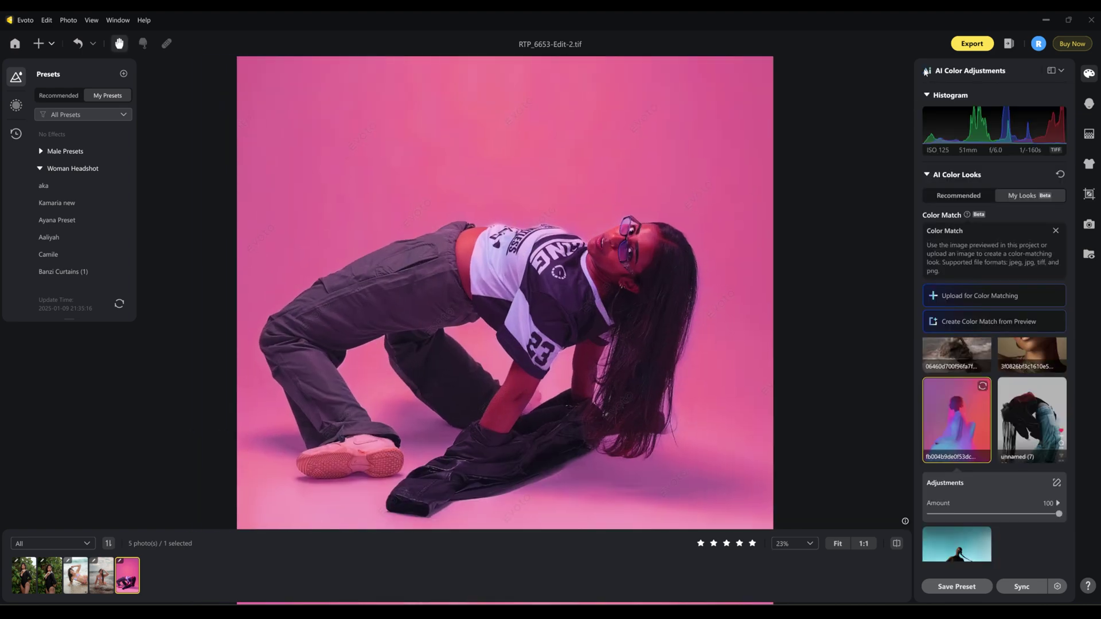
pyautogui.click(1055, 70)
pyautogui.click(1042, 113)
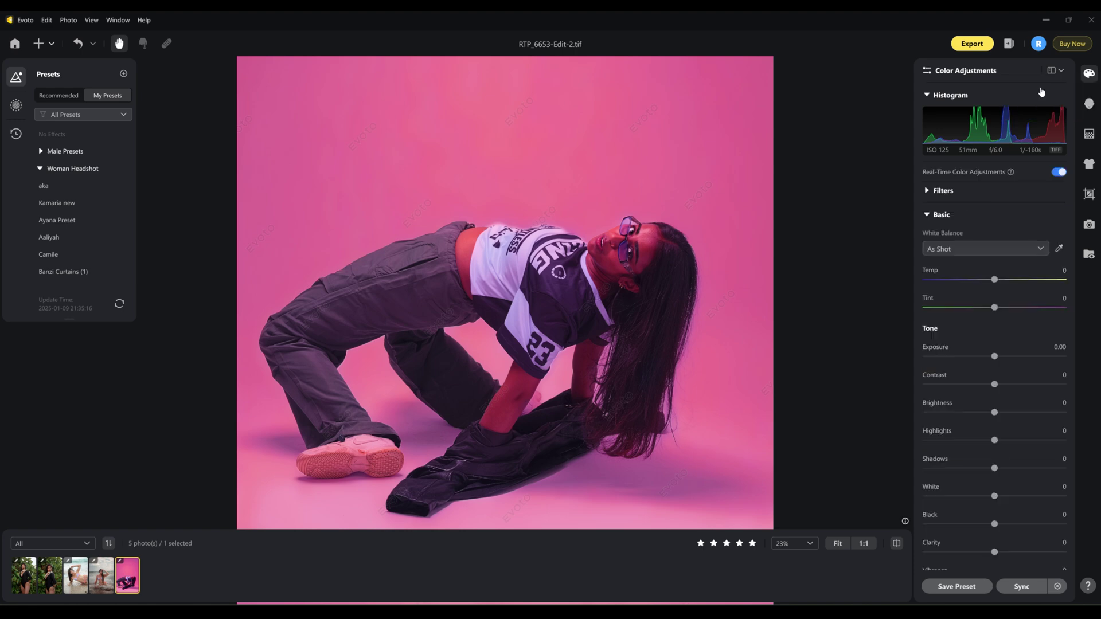
pyautogui.scroll(-5, 964, 321)
pyautogui.scroll(-3, 644, 298)
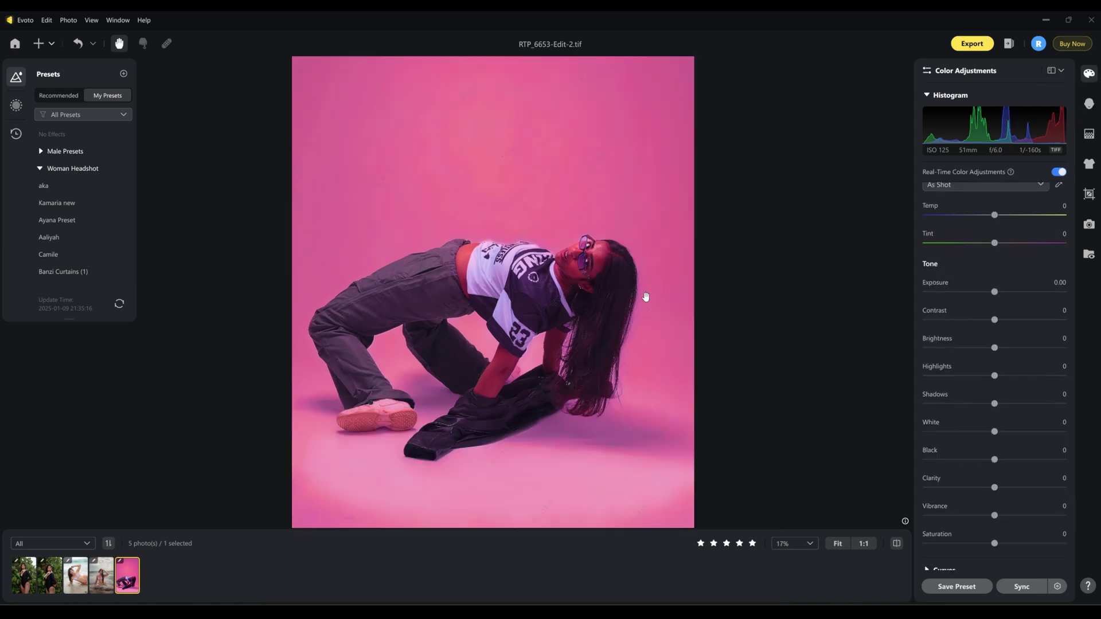
pyautogui.scroll(2, 625, 303)
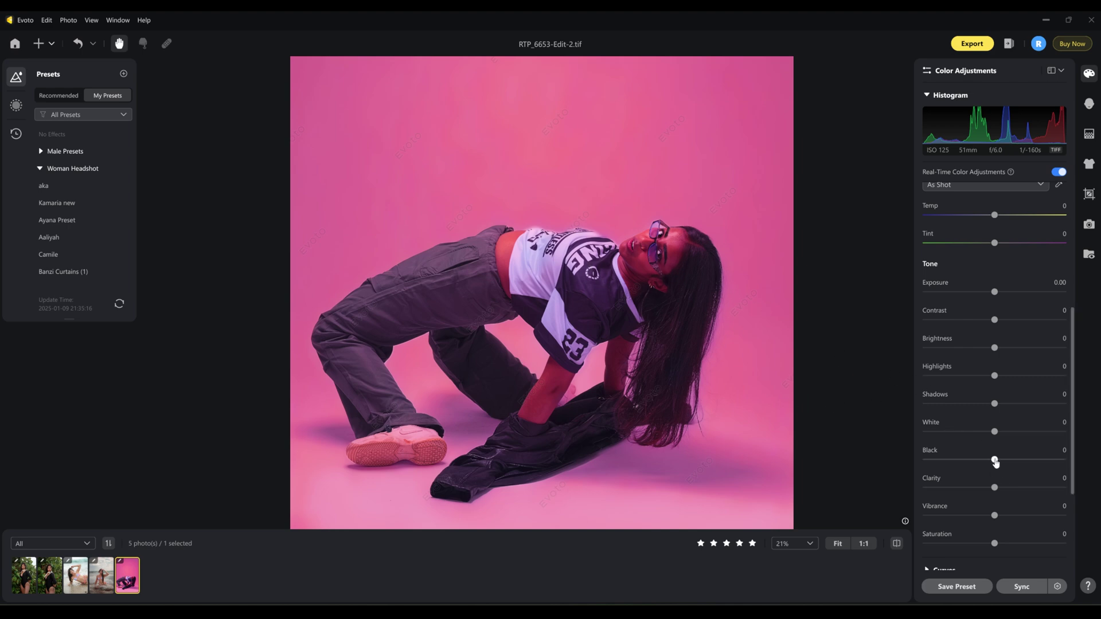
pyautogui.moveTo(994, 459); pyautogui.dragTo(981, 461)
pyautogui.moveTo(996, 405); pyautogui.dragTo(984, 403)
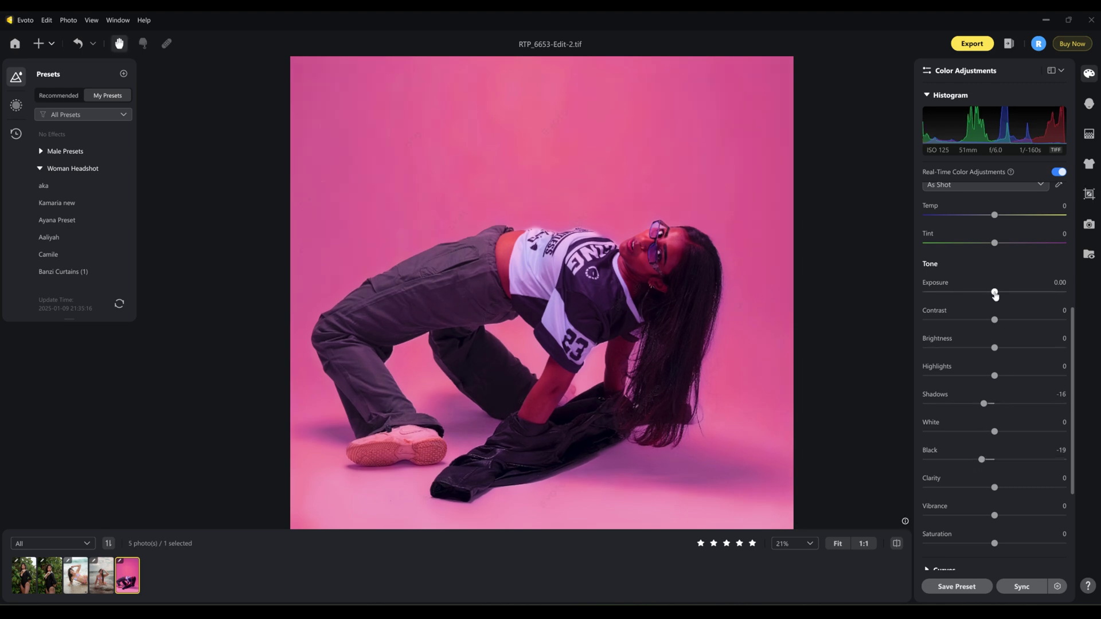
pyautogui.moveTo(996, 296); pyautogui.dragTo(992, 297)
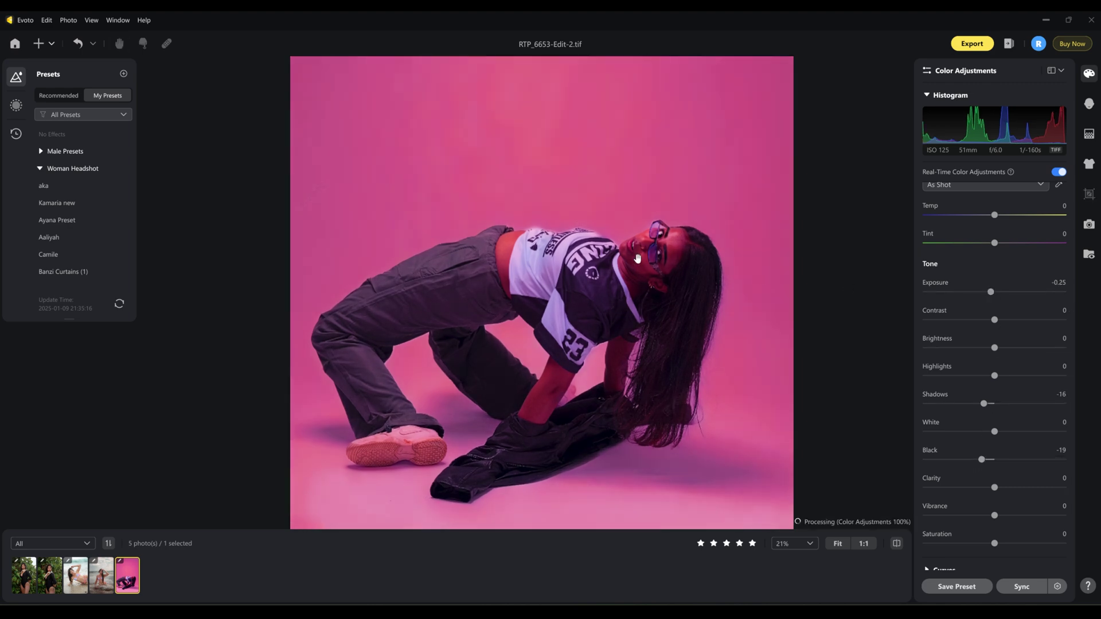
# Compare the pink-matched photo before and after the edits, and examine the woman's face and jersey up close in Portrait Retouching.
pyautogui.scroll(-3, 613, 253)
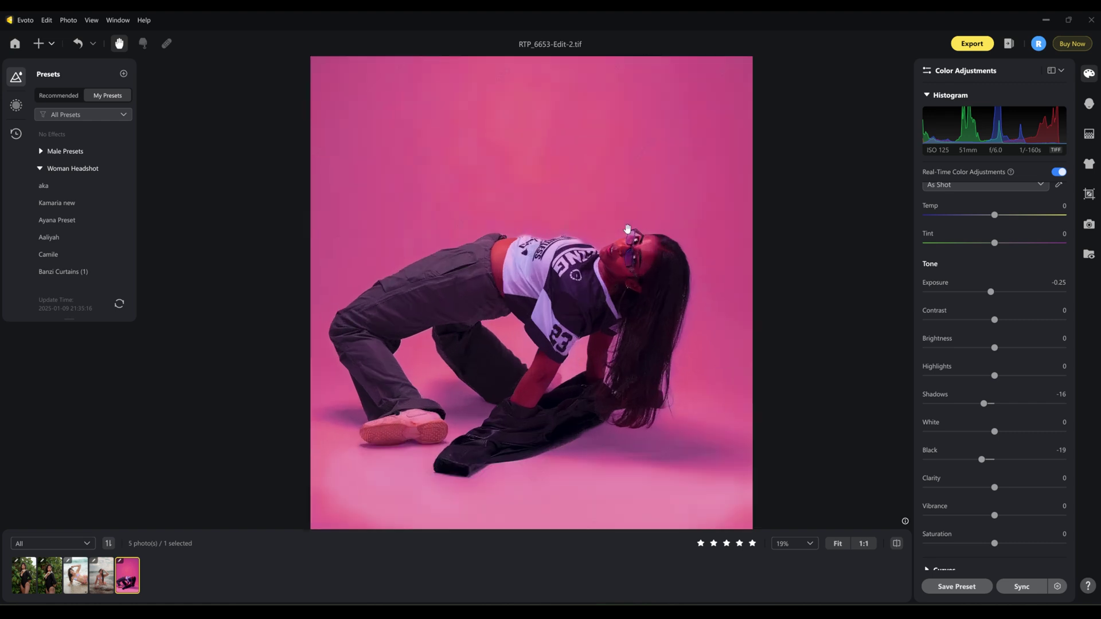
pyautogui.scroll(2, 858, 323)
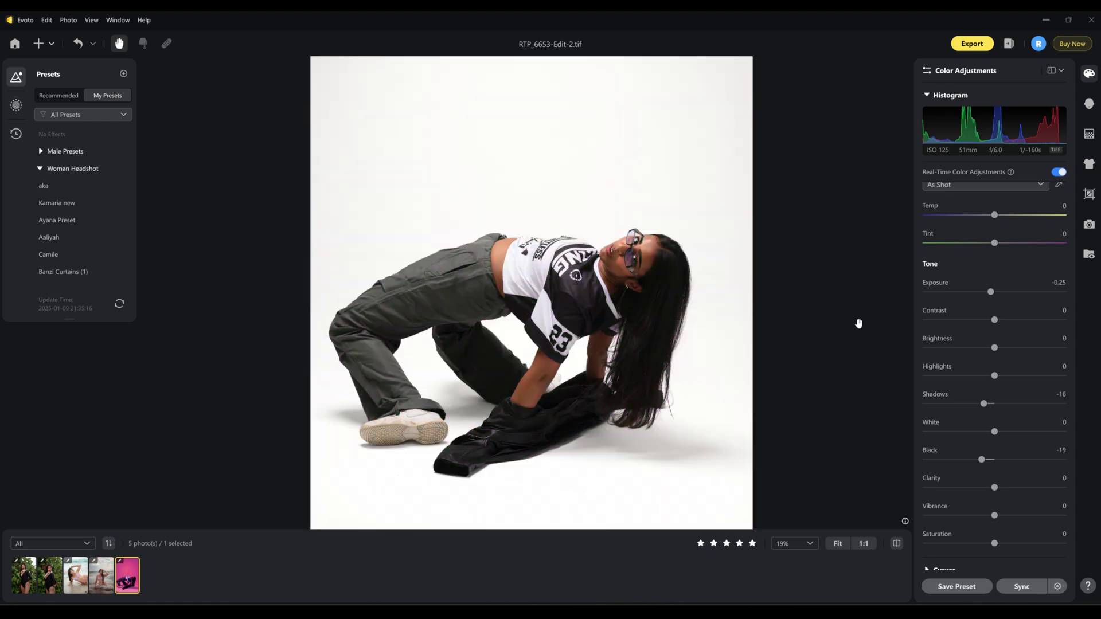
pyautogui.scroll(-2, 631, 270)
pyautogui.scroll(2, 482, 238)
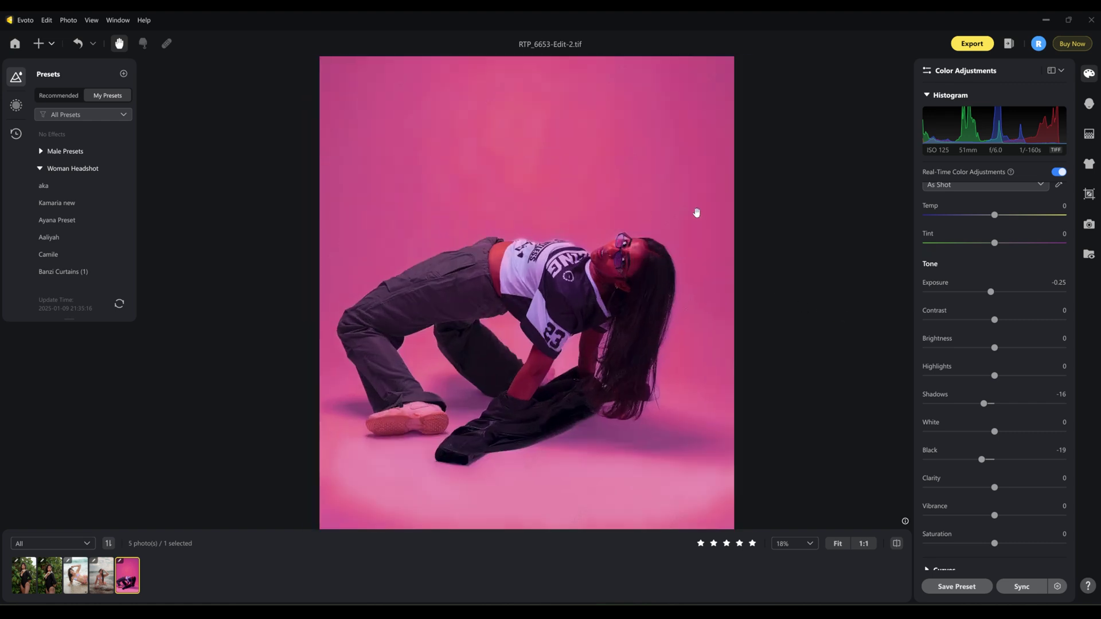
pyautogui.click(1088, 106)
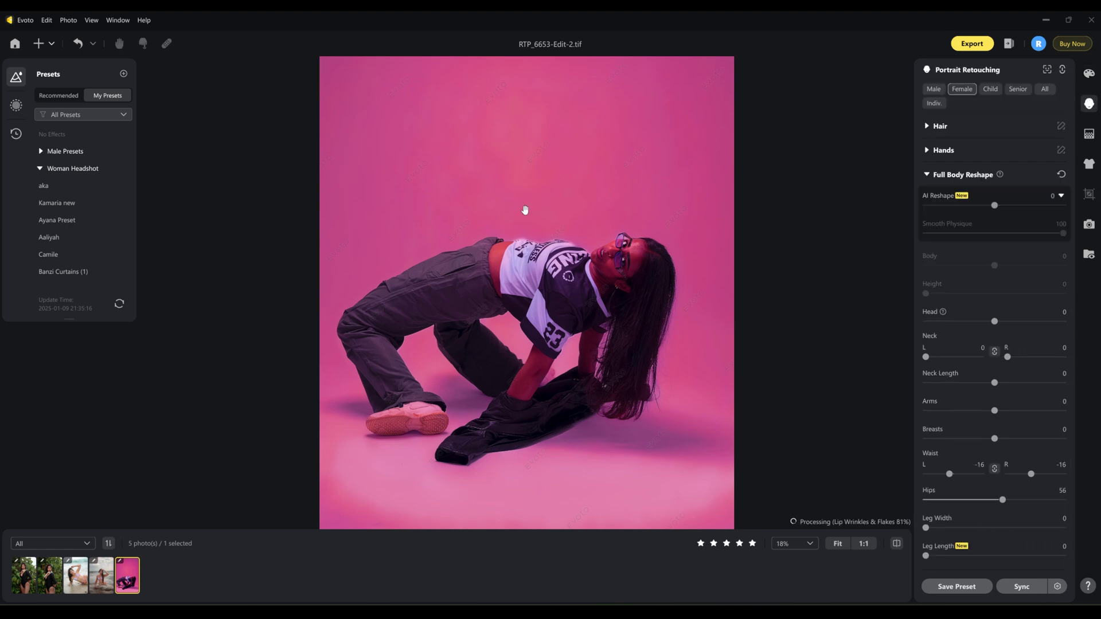
pyautogui.scroll(4, 467, 247)
pyautogui.scroll(5, 656, 232)
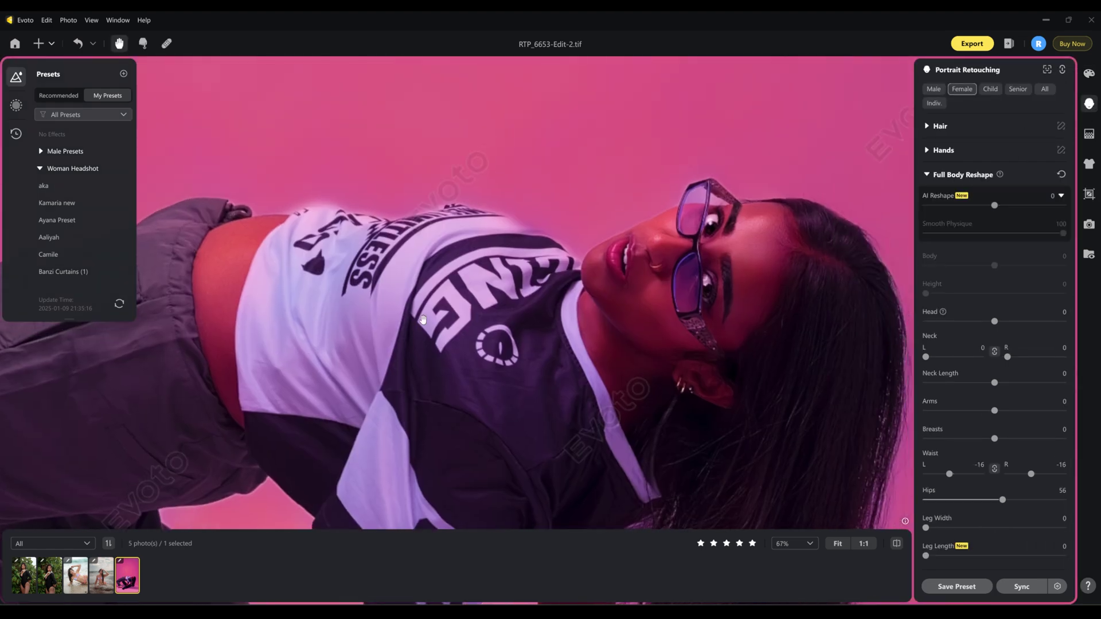
# In the female portrait's Eyes retouching settings, set Remove Glasses Glare to 100.
pyautogui.press('\\')
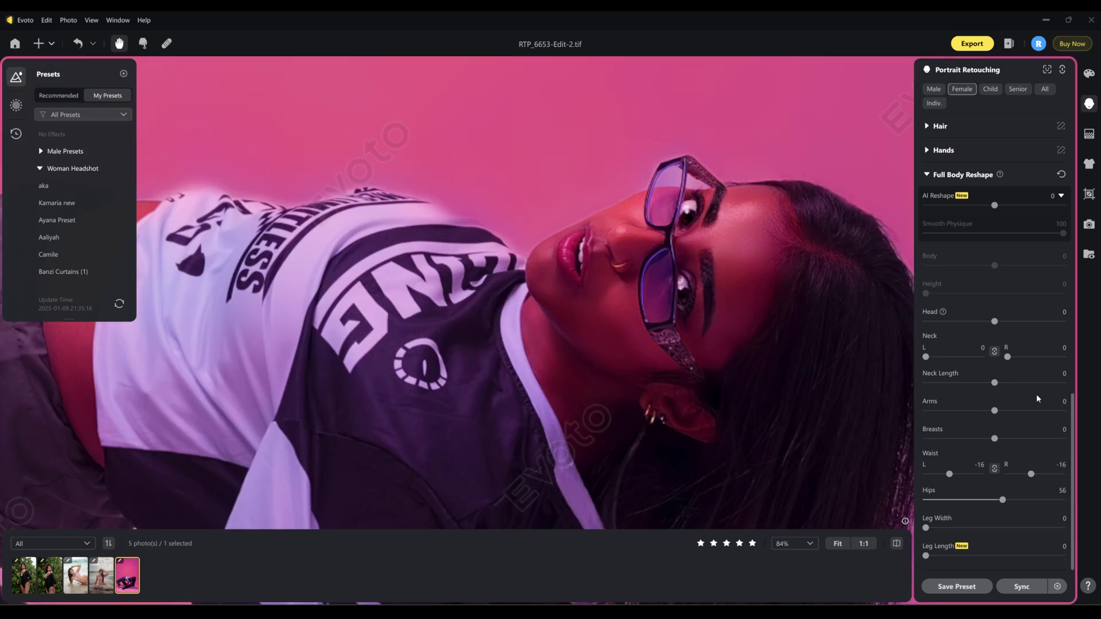
pyautogui.scroll(10, 1015, 355)
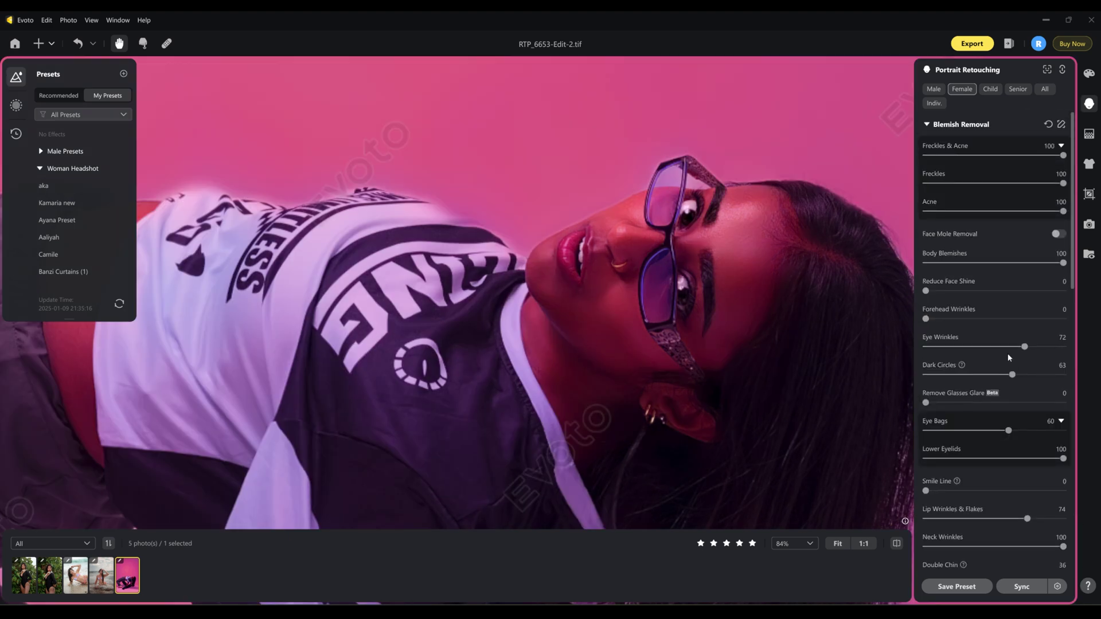
pyautogui.scroll(-3, 1008, 353)
pyautogui.scroll(-3, 1008, 361)
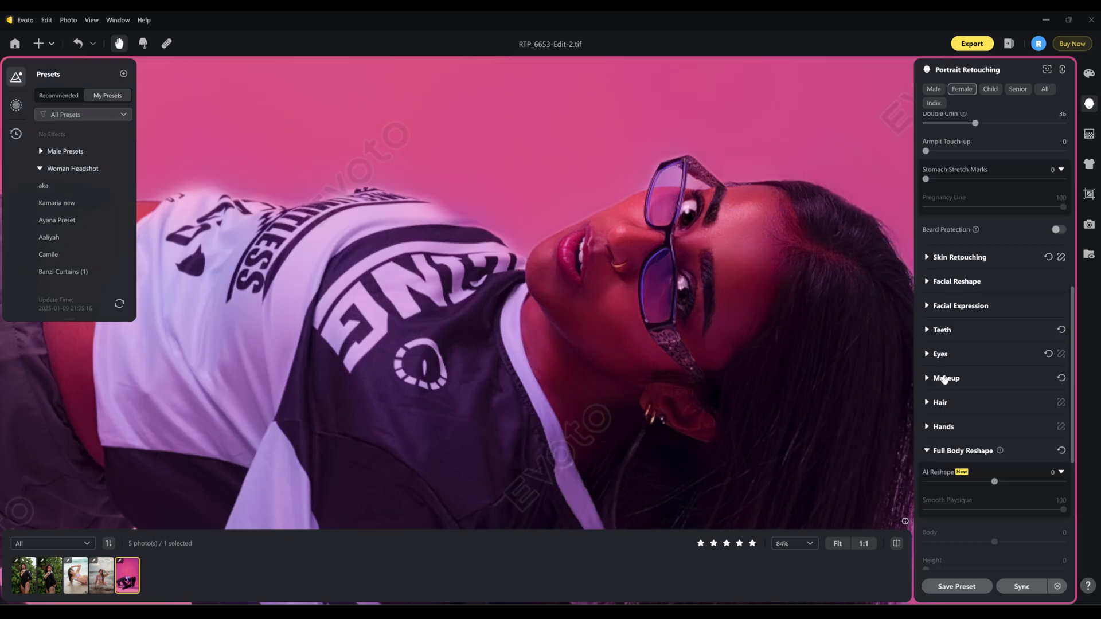
pyautogui.click(960, 362)
pyautogui.scroll(-3, 979, 367)
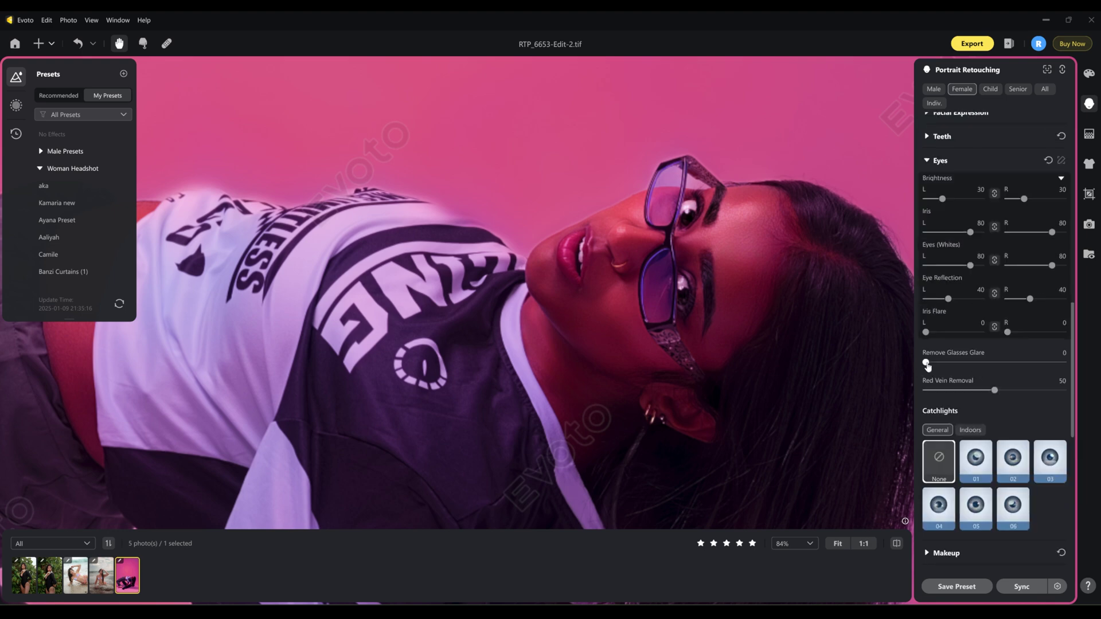
pyautogui.moveTo(928, 365); pyautogui.dragTo(1066, 364)
pyautogui.click(1062, 364)
pyautogui.moveTo(1062, 364); pyautogui.dragTo(924, 364)
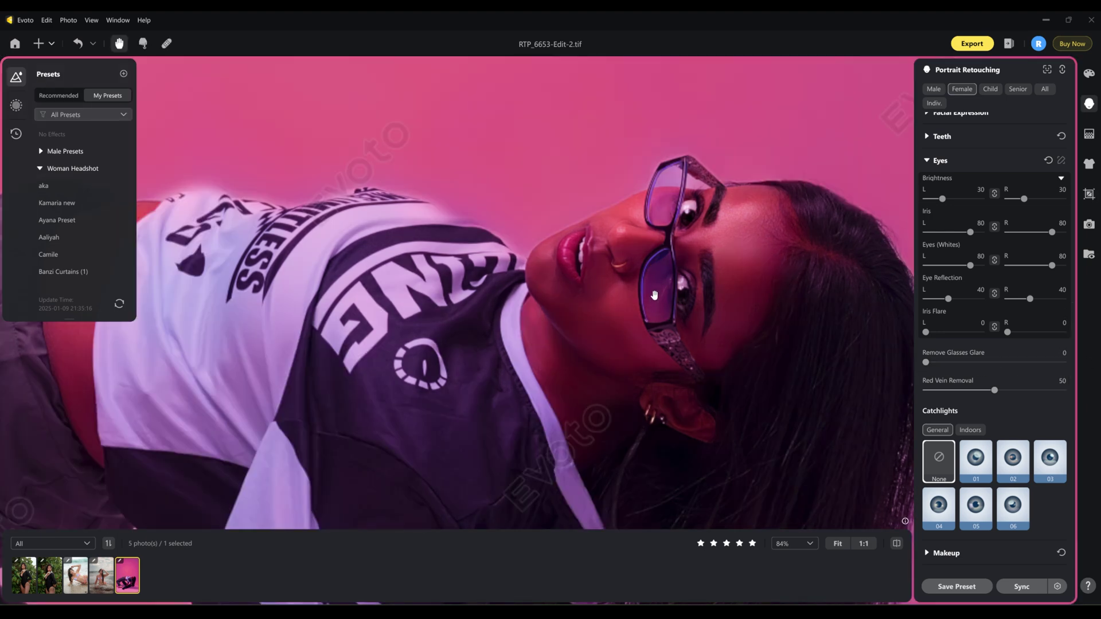
pyautogui.moveTo(926, 363); pyautogui.dragTo(1063, 362)
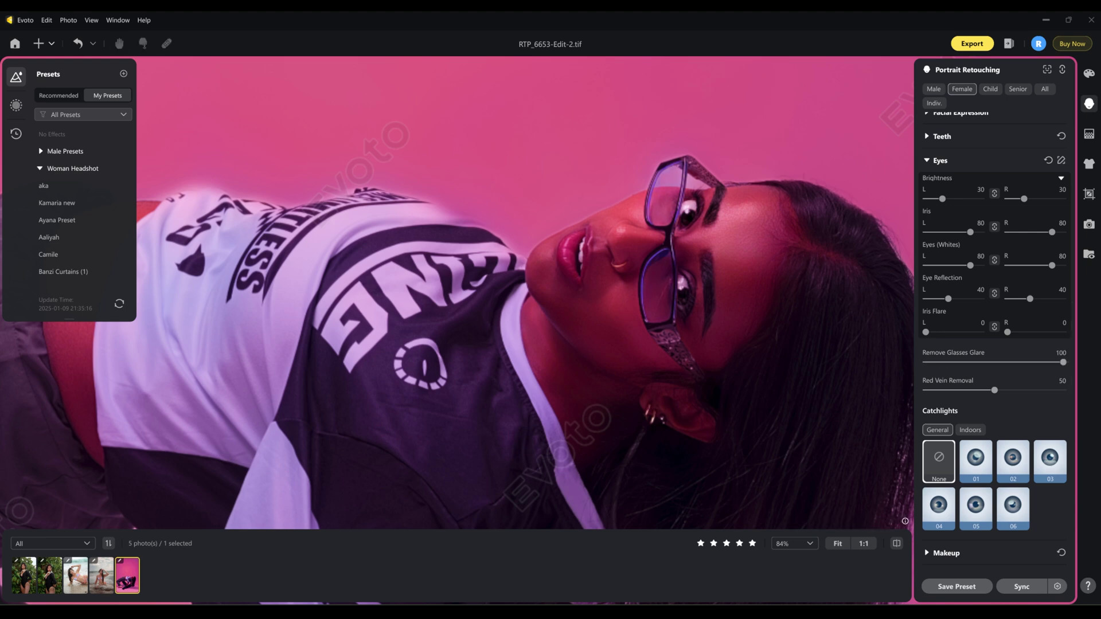
# In Background Adjustments, enable Color Banding Removal, Clean Backdrop and Distractions Removal for the pink backdrop.
pyautogui.press('h')
pyautogui.scroll(-3, 594, 276)
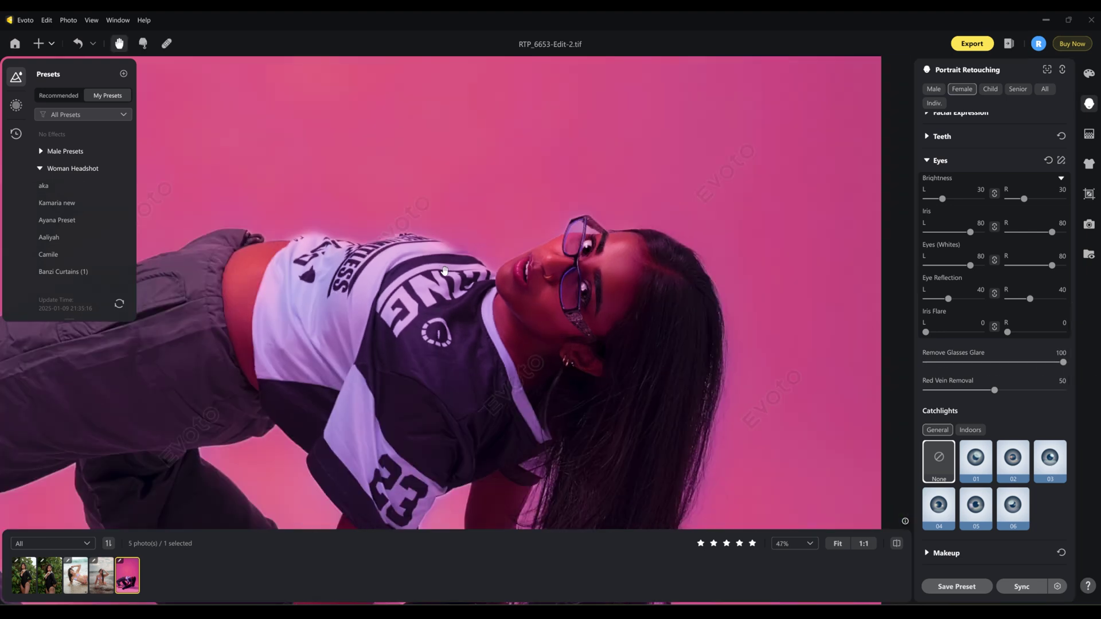
pyautogui.scroll(-5, 484, 217)
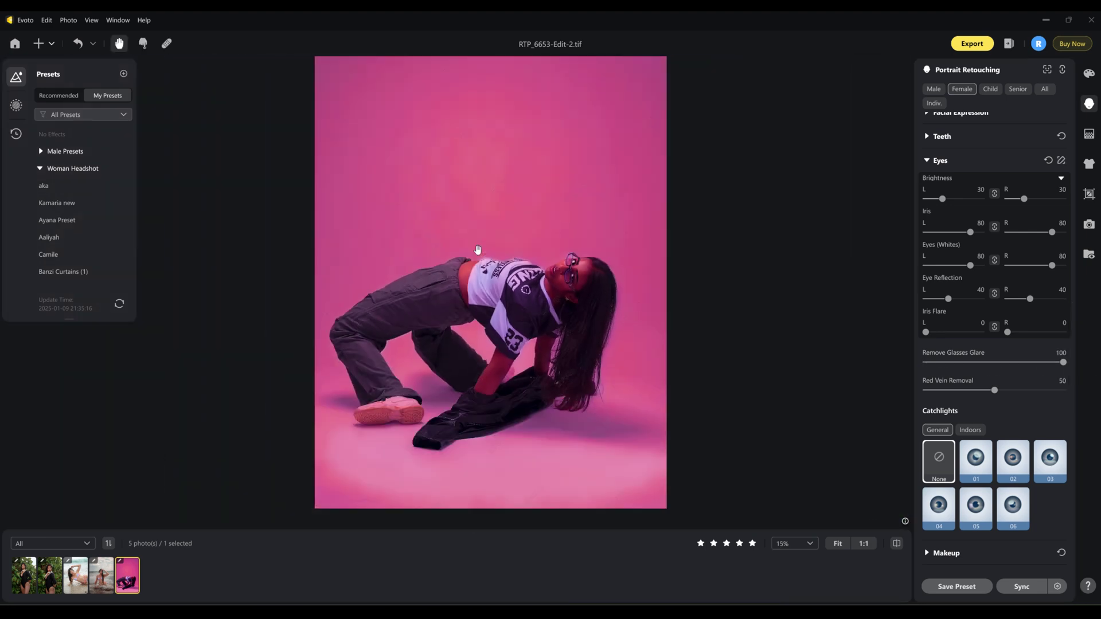
pyautogui.scroll(-1, 478, 249)
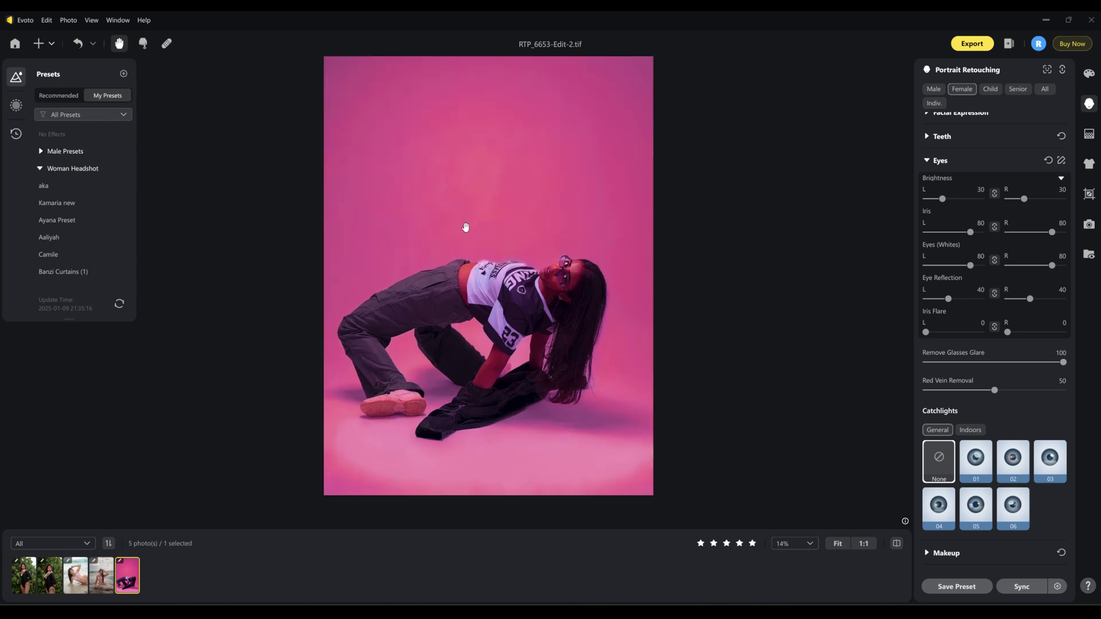
pyautogui.click(1089, 135)
pyautogui.scroll(1, 560, 153)
pyautogui.scroll(-2, 564, 160)
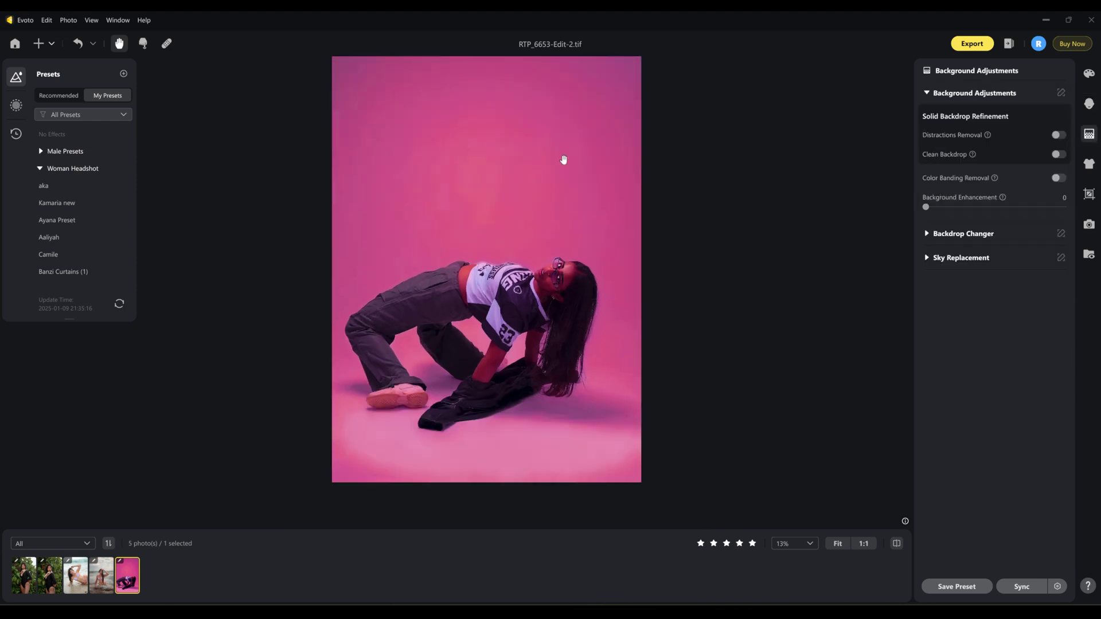
pyautogui.scroll(1, 564, 160)
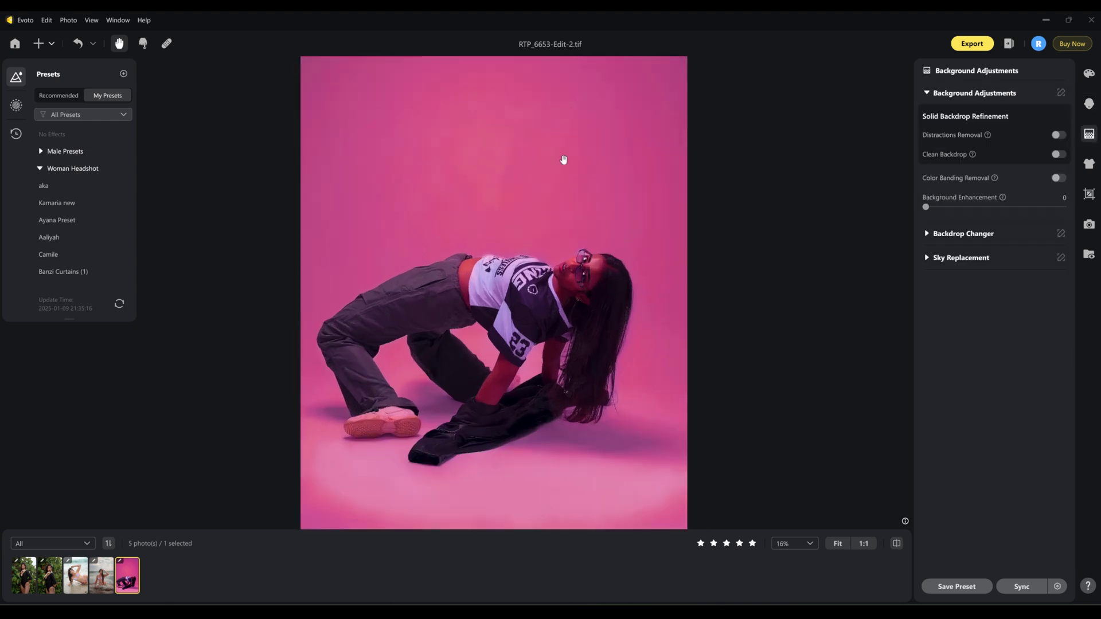
pyautogui.click(1057, 178)
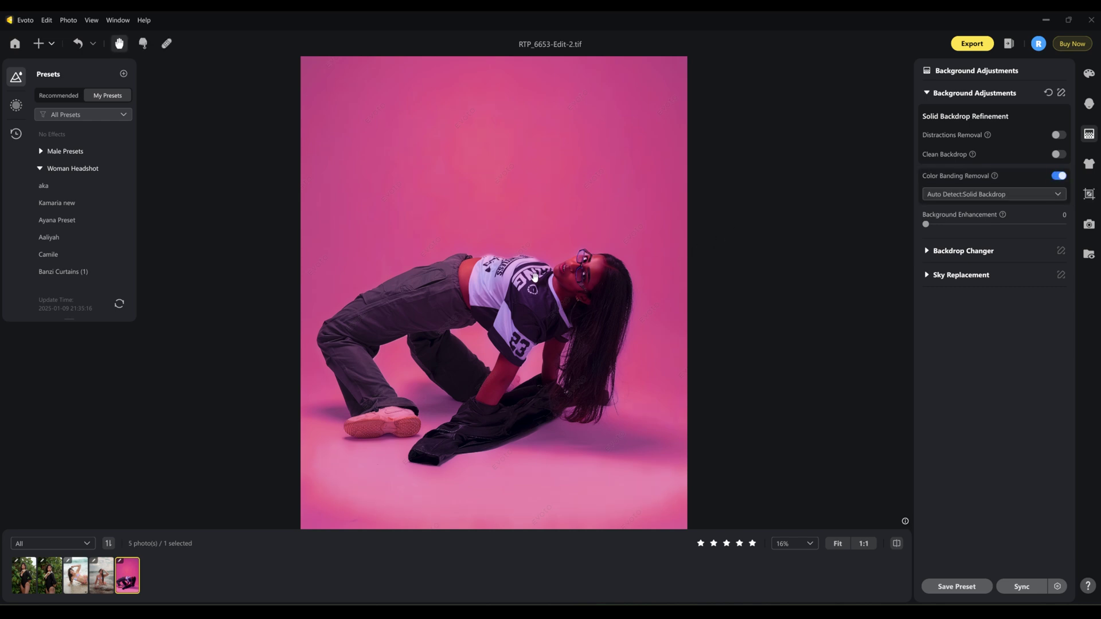
pyautogui.click(1058, 154)
pyautogui.click(1059, 135)
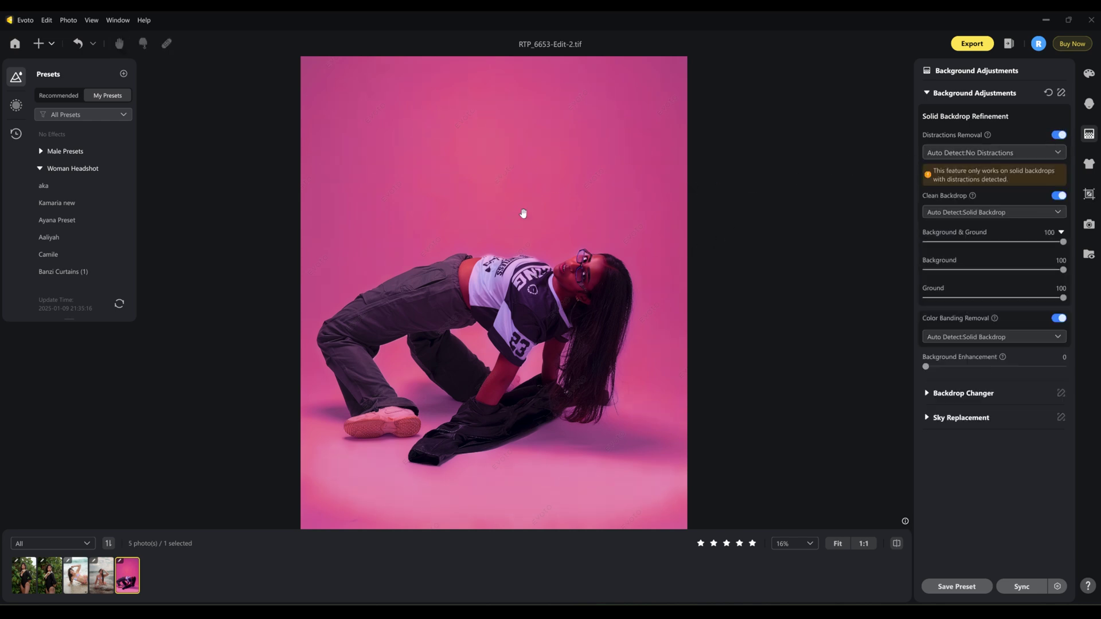
pyautogui.scroll(-2, 460, 243)
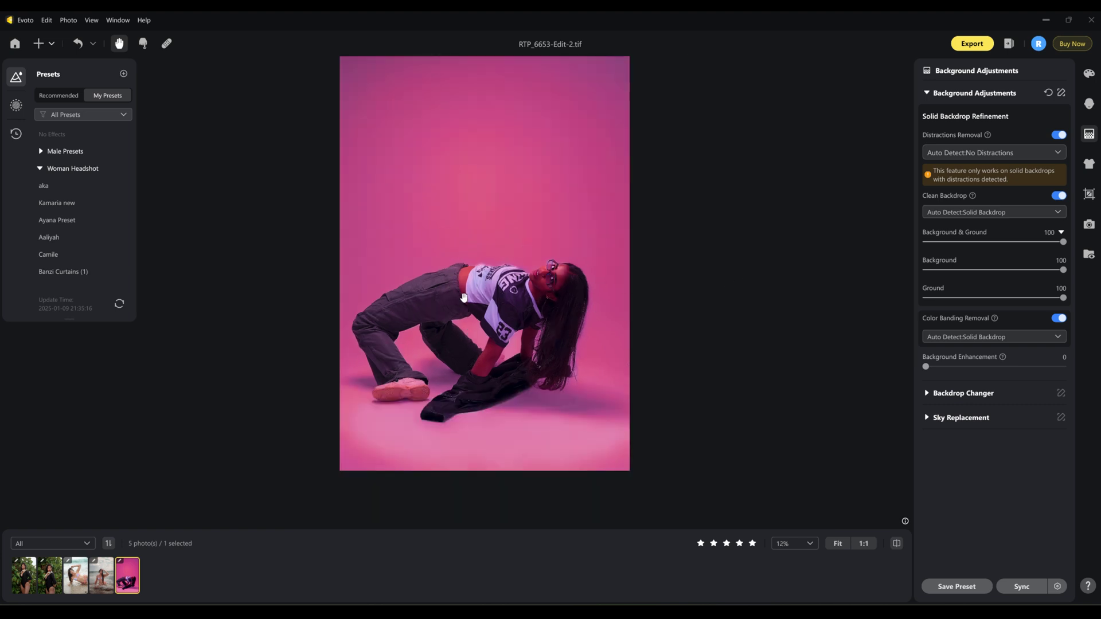
pyautogui.moveTo(464, 297); pyautogui.dragTo(520, 291)
pyautogui.scroll(3, 542, 287)
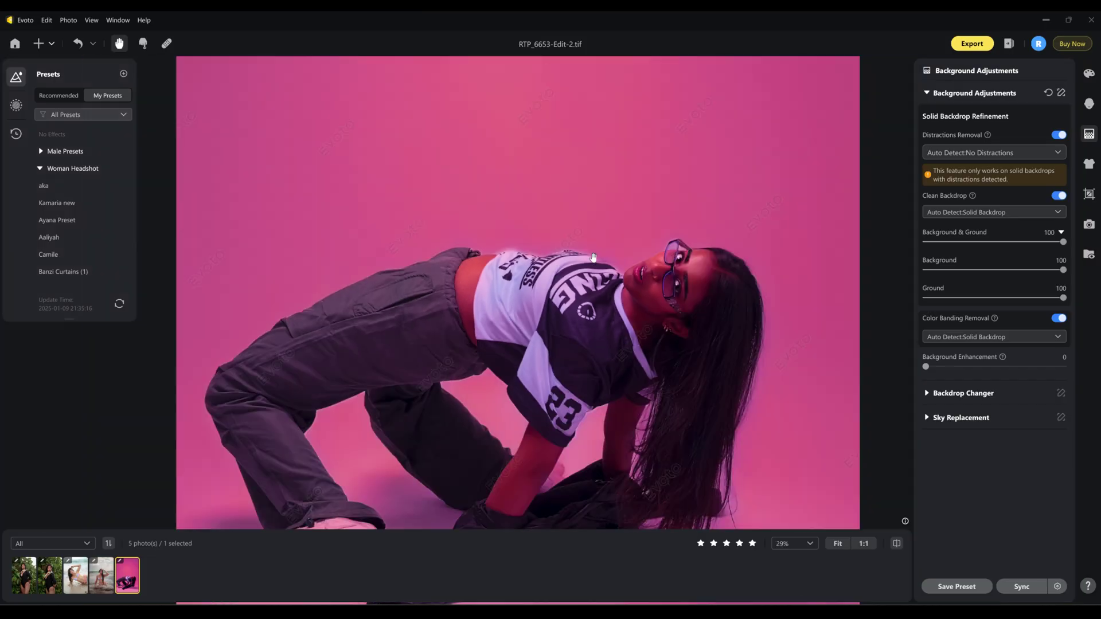
pyautogui.scroll(-2, 539, 239)
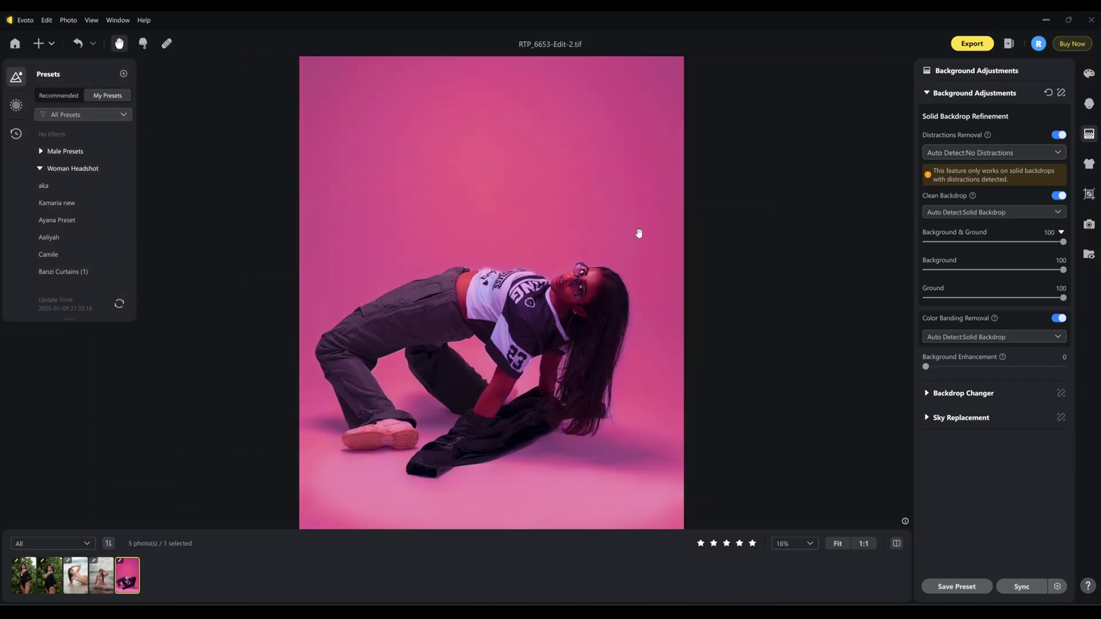